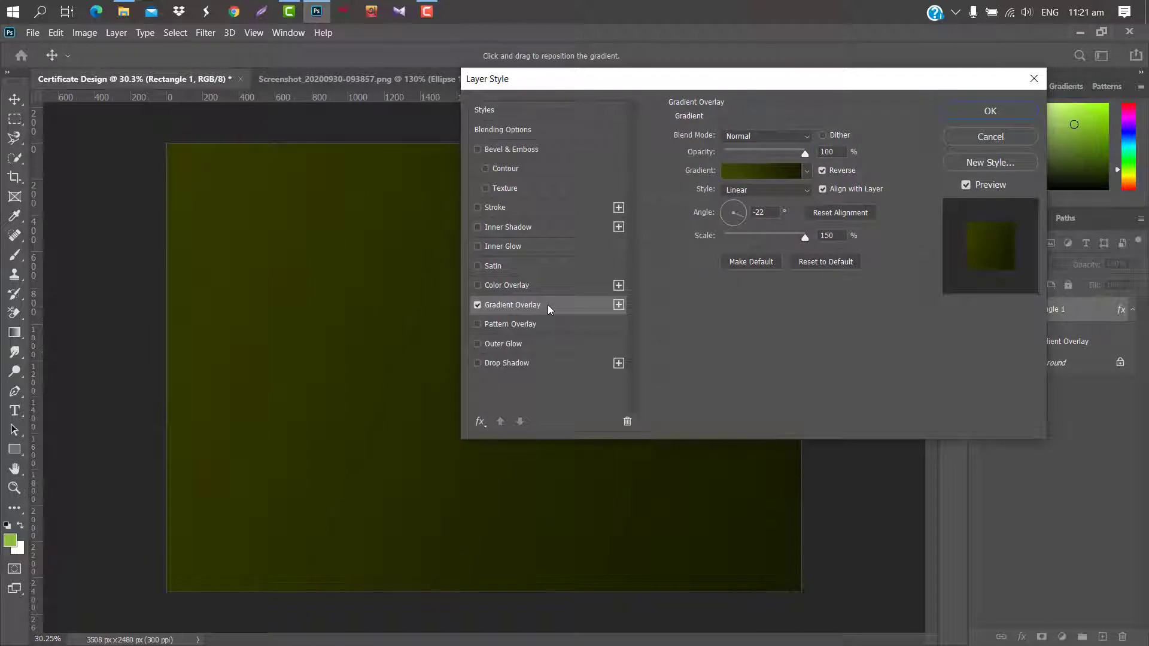
Give Rectangle 1 a -32° gradient overlay running from #171b00 to dark olive #3f4500.
left_click_drag(741, 217, 742, 218)
left_click(764, 173)
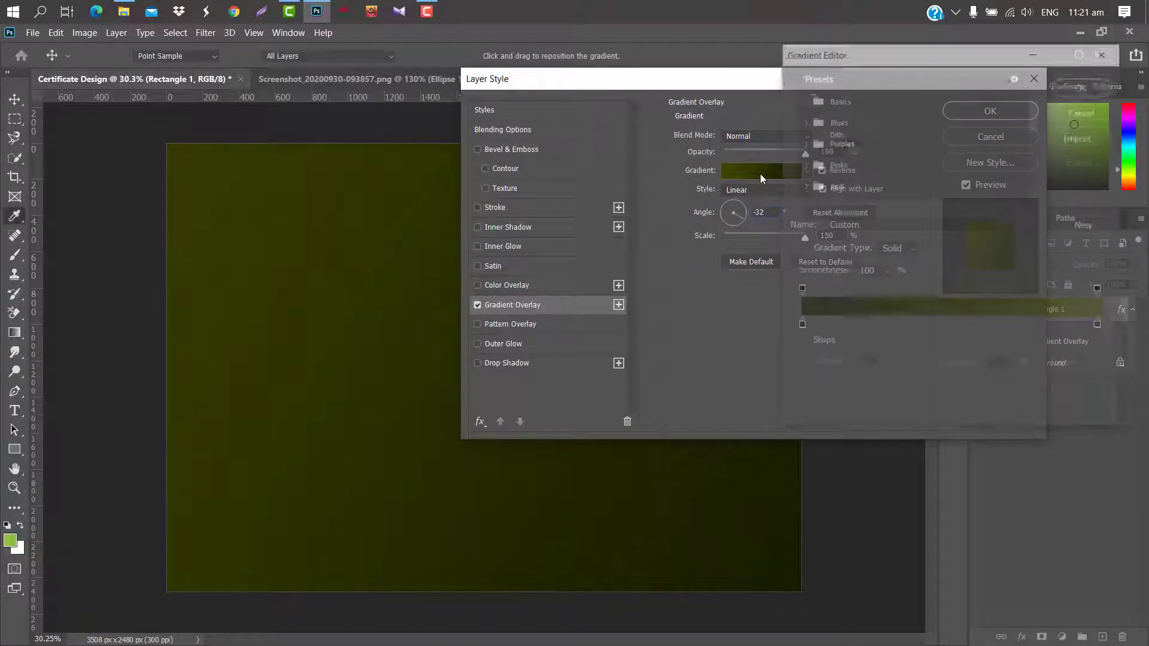
left_click(800, 327)
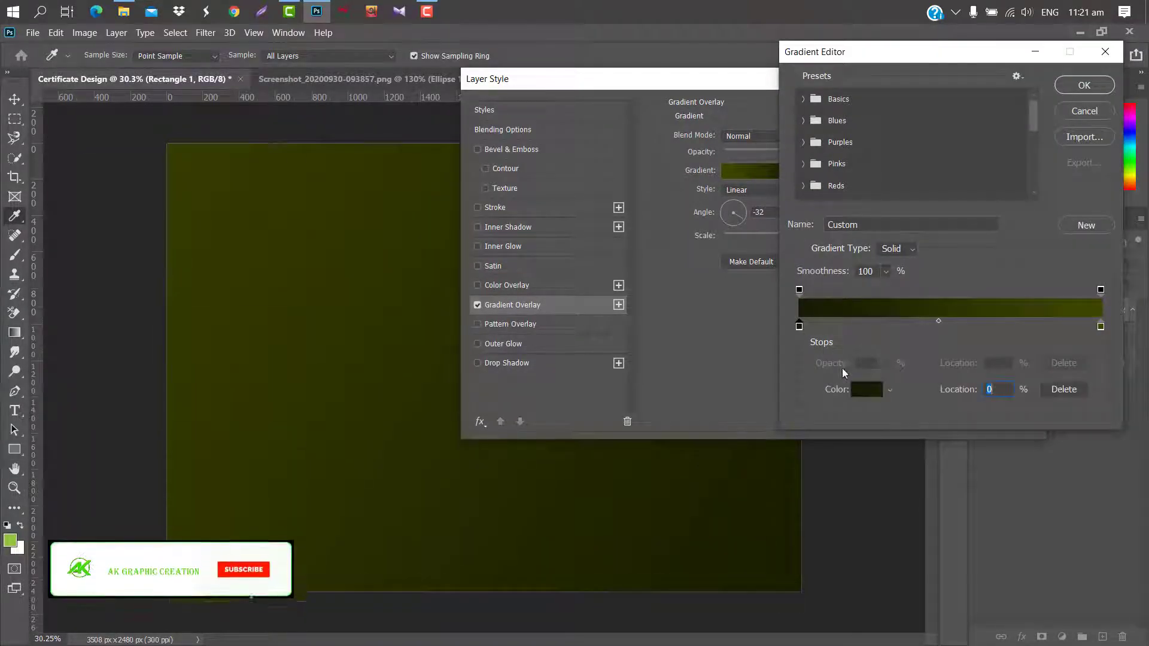
left_click(867, 389)
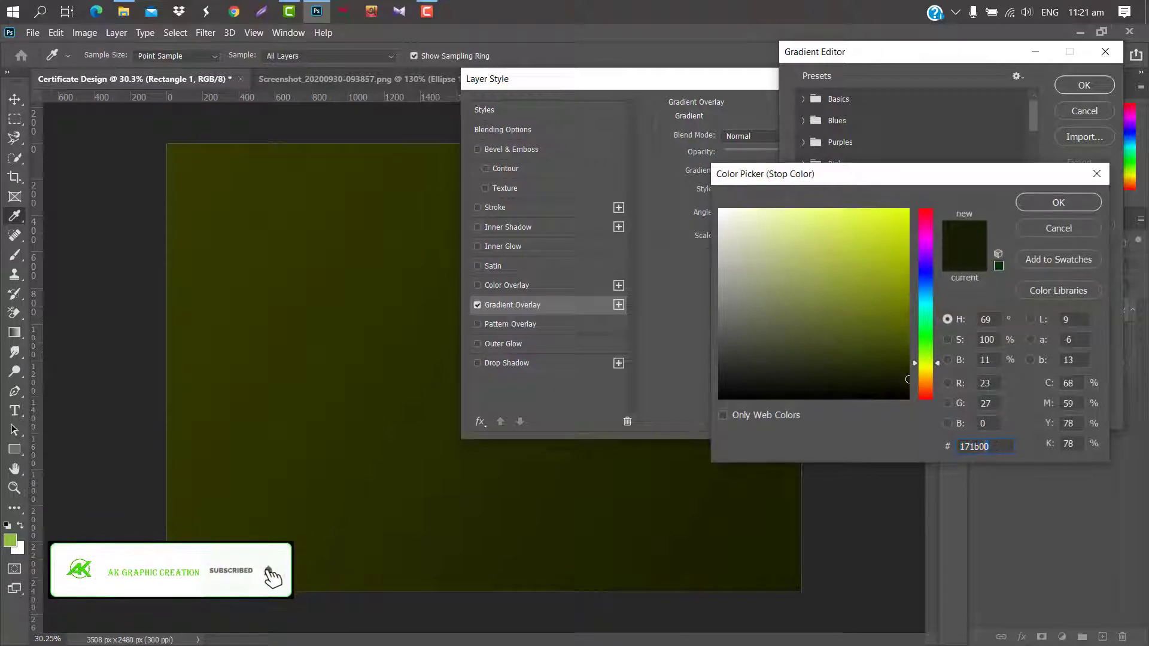
left_click(1059, 229)
left_click(1101, 327)
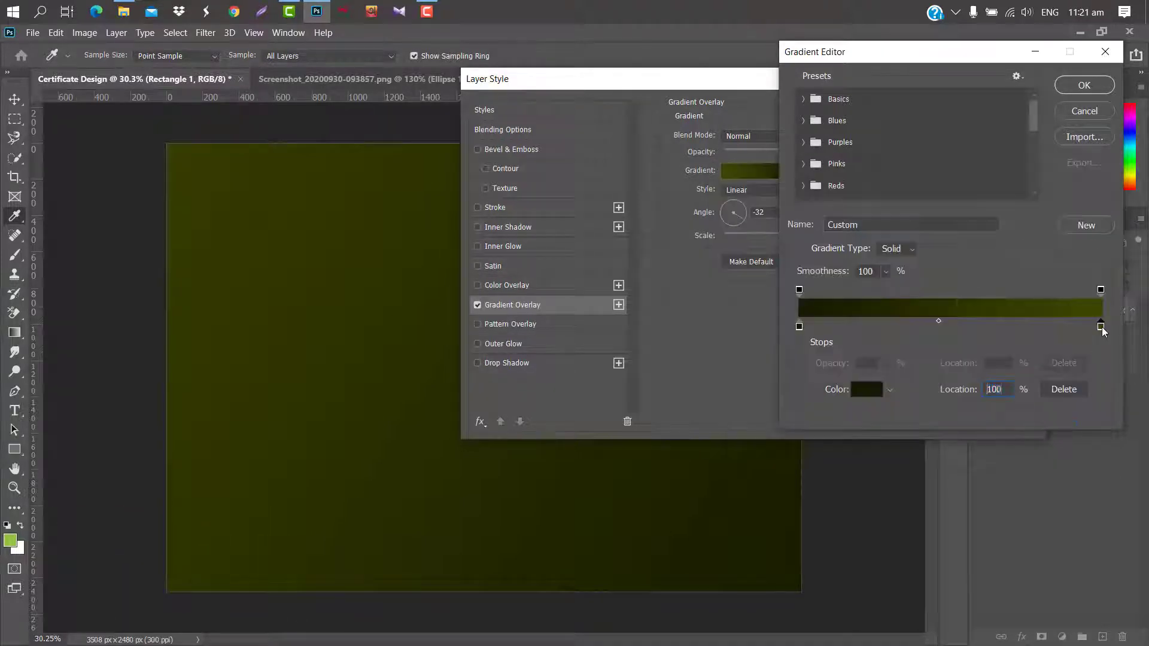
left_click(866, 389)
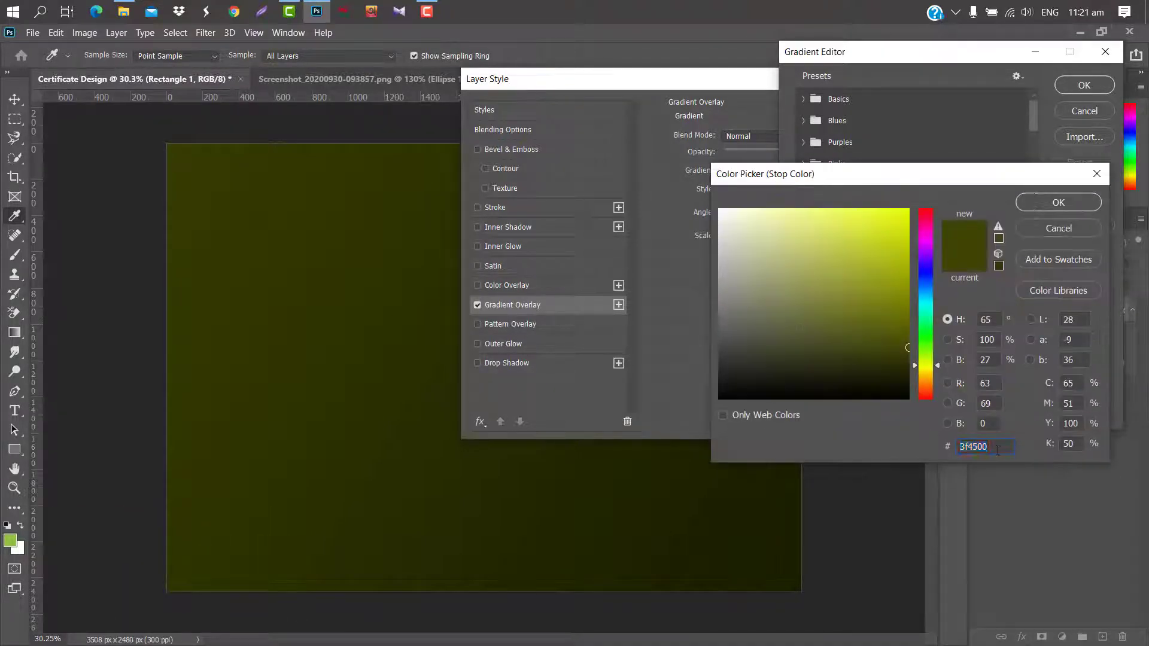
left_click(1058, 202)
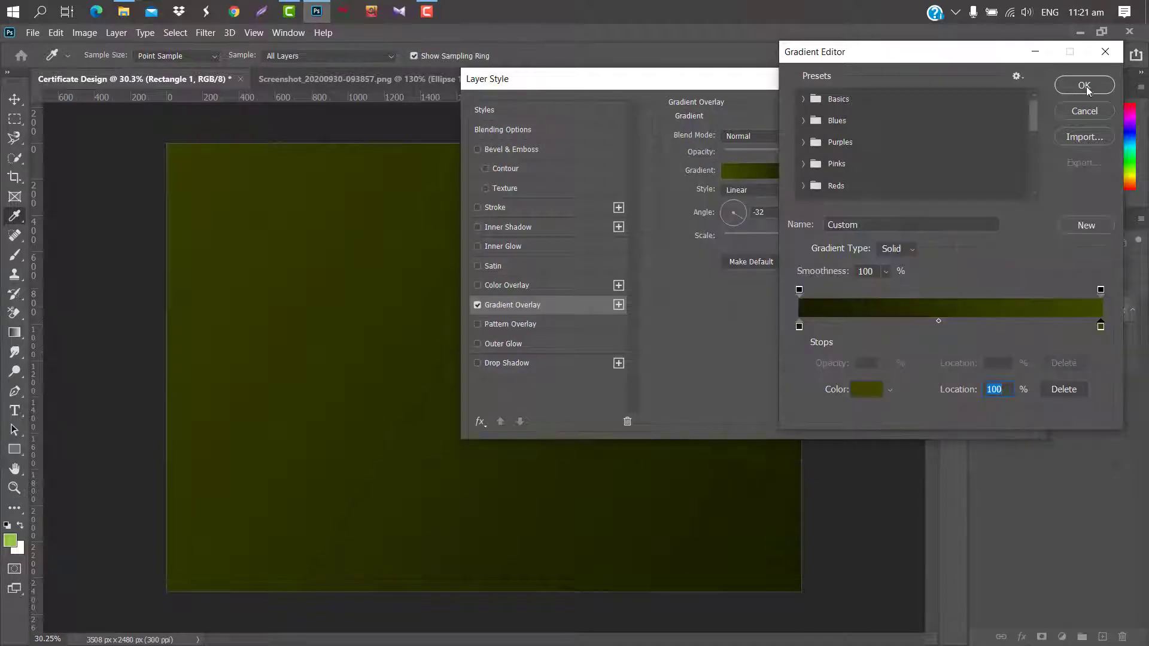
left_click(1084, 85)
left_click(977, 111)
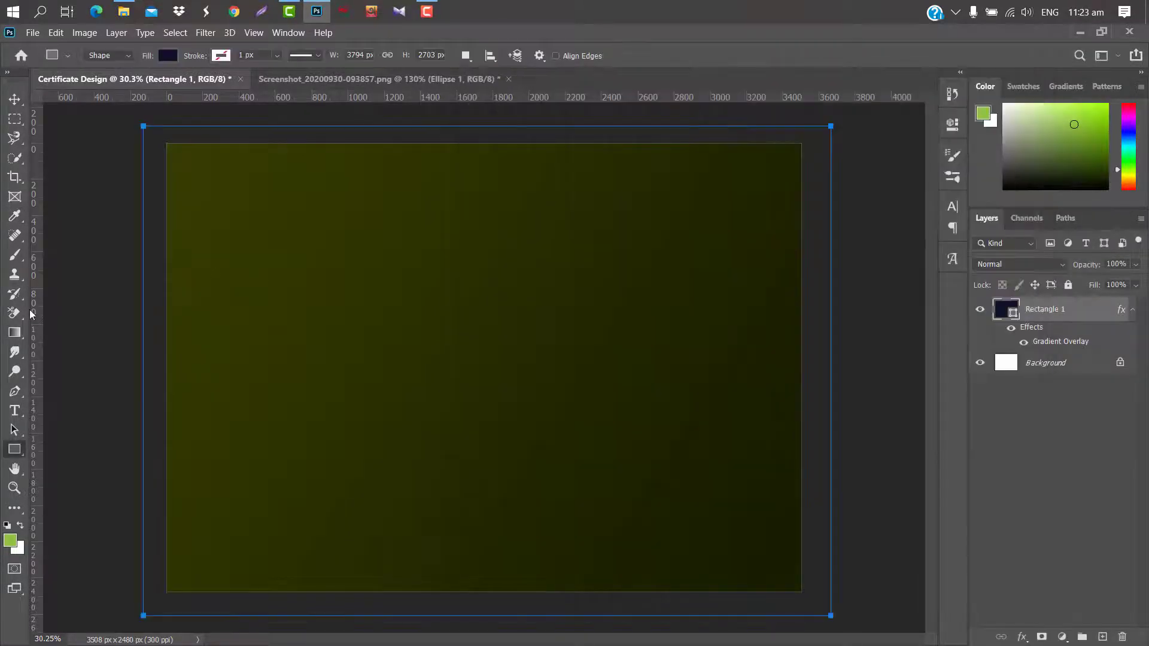
Add a vertical and a horizontal guide, then draw a closed navy triangle over the top-left corner along them.
left_click_drag(421, 349, 437, 346)
left_click_drag(252, 98, 237, 510)
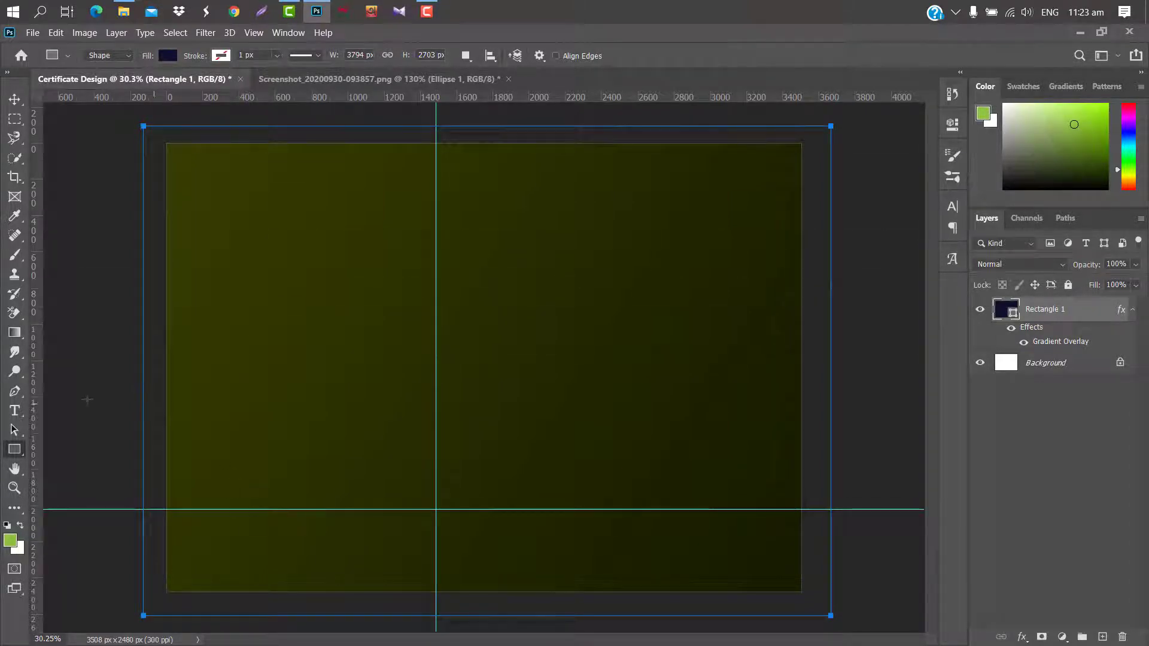
left_click(14, 392)
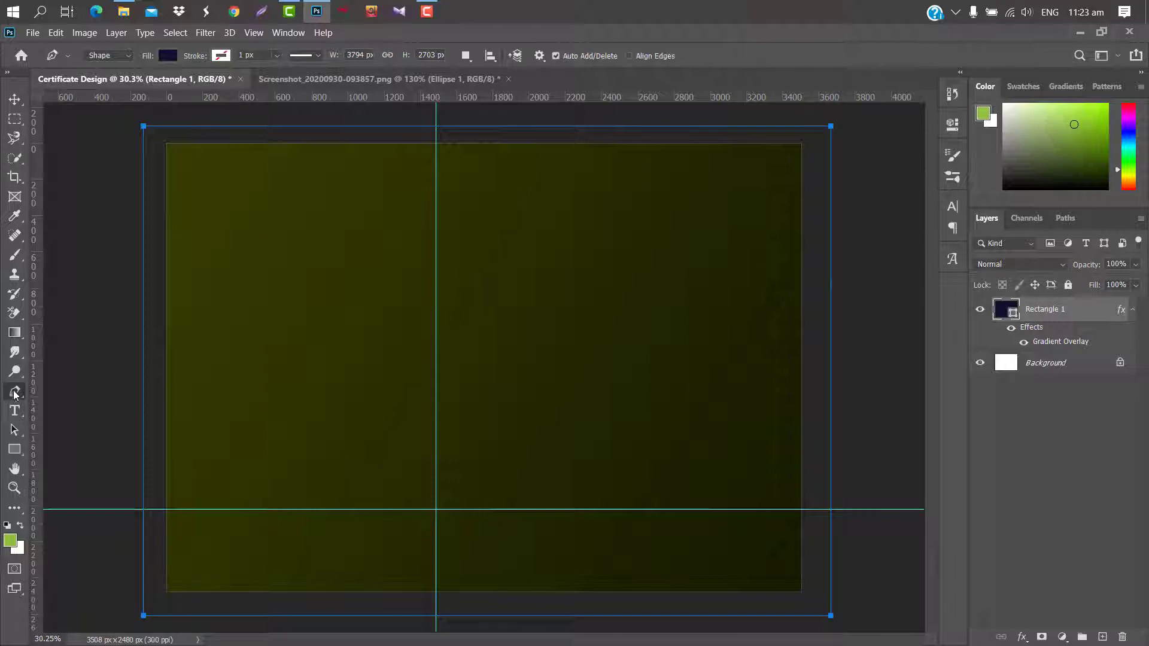
left_click(436, 140)
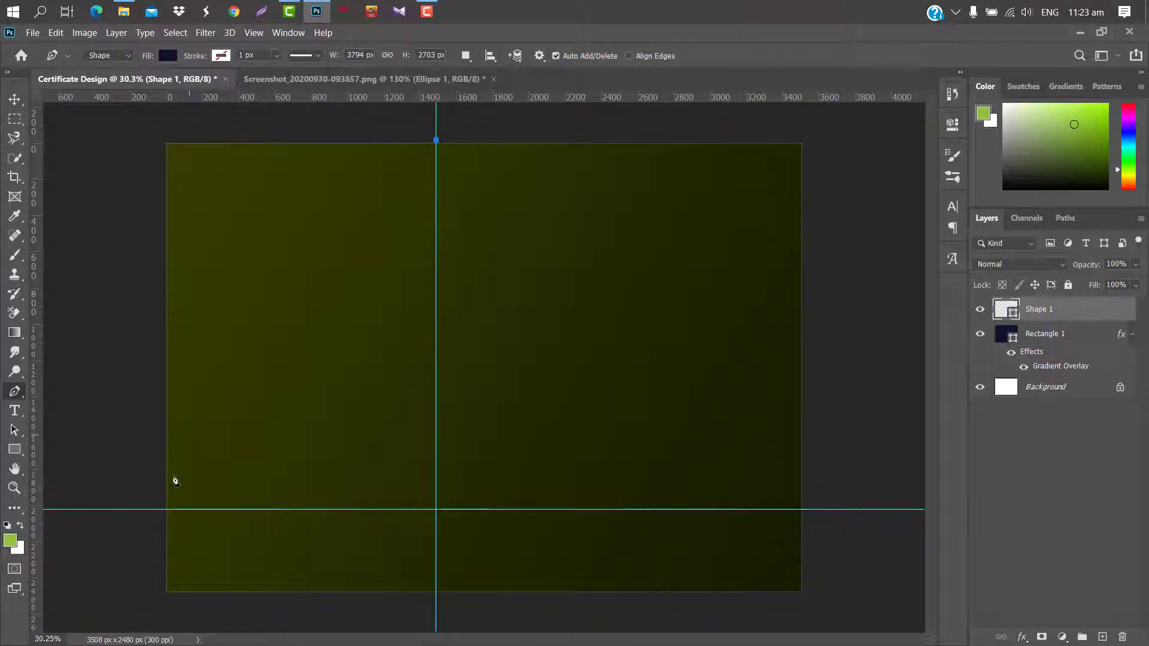
left_click(164, 509)
left_click(143, 138)
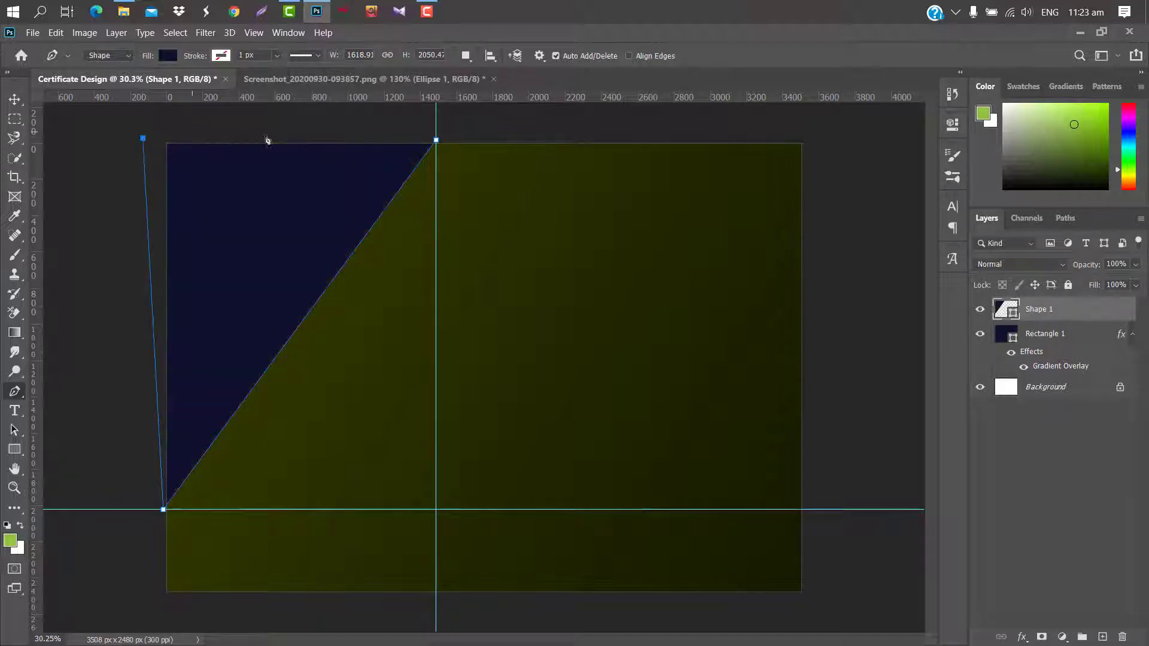
left_click(437, 141)
left_click(14, 98)
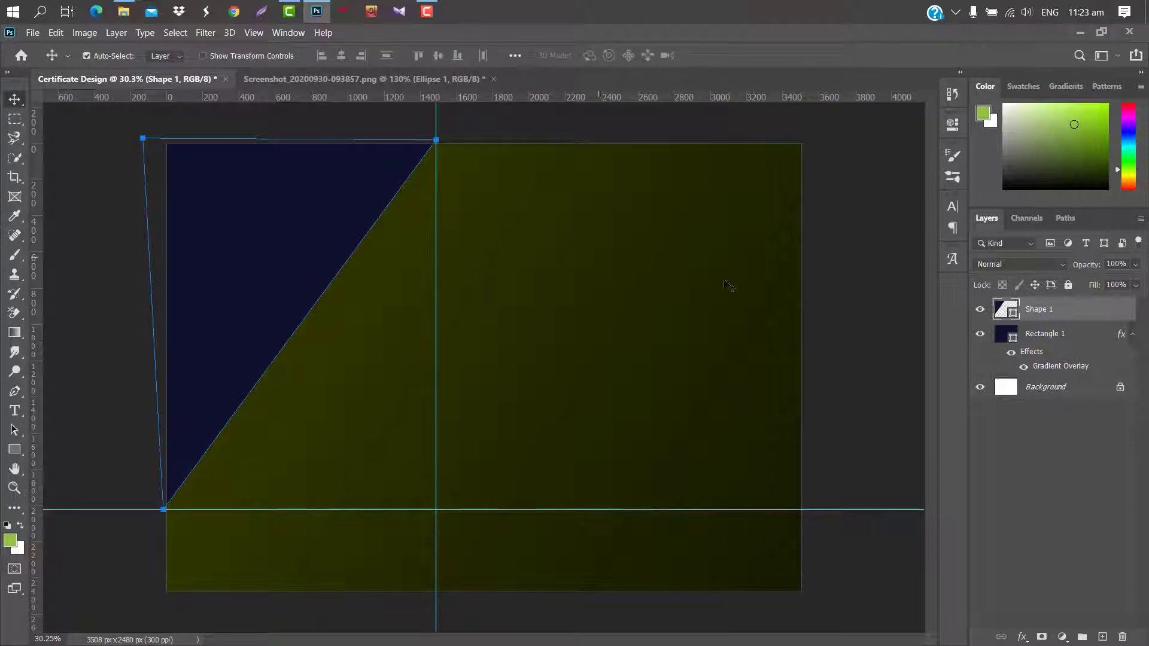
Enable a gradient overlay on Shape 1 at 27° angle and 150% scale.
double_click(1061, 312)
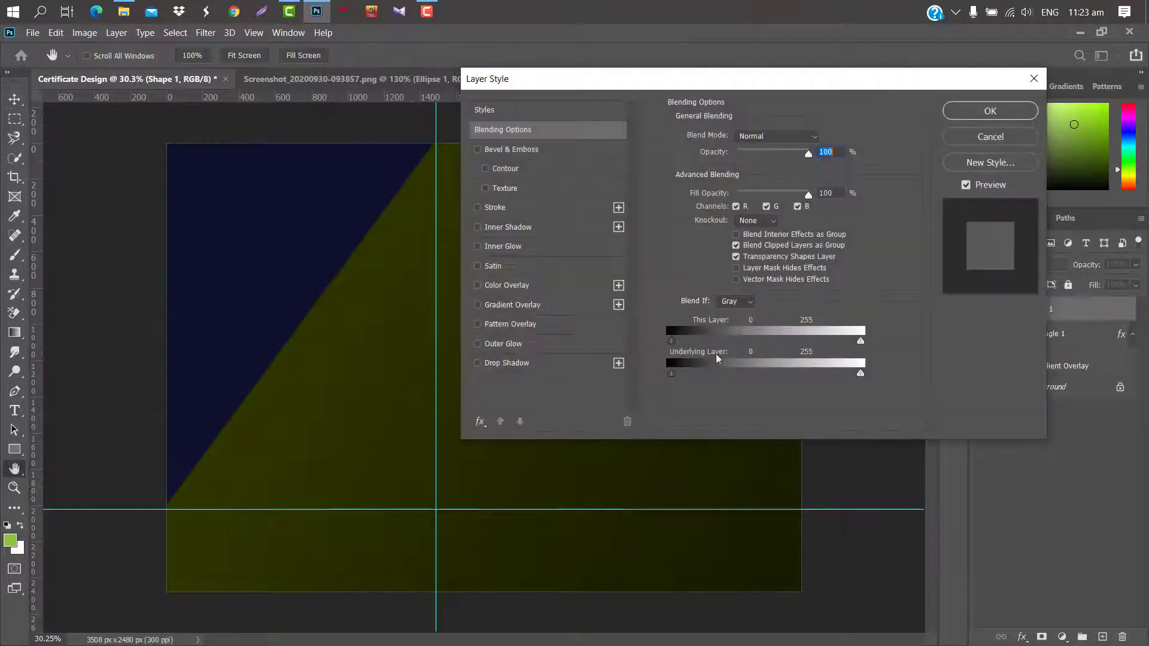
left_click(558, 306)
left_click(742, 212)
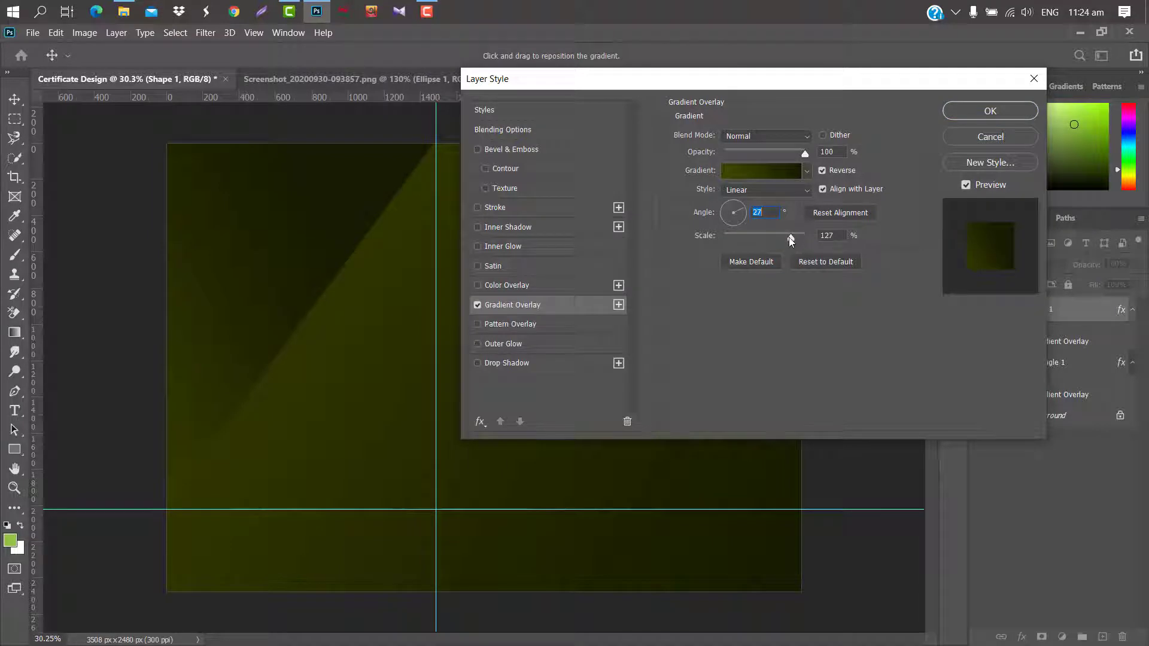
left_click_drag(791, 238, 842, 236)
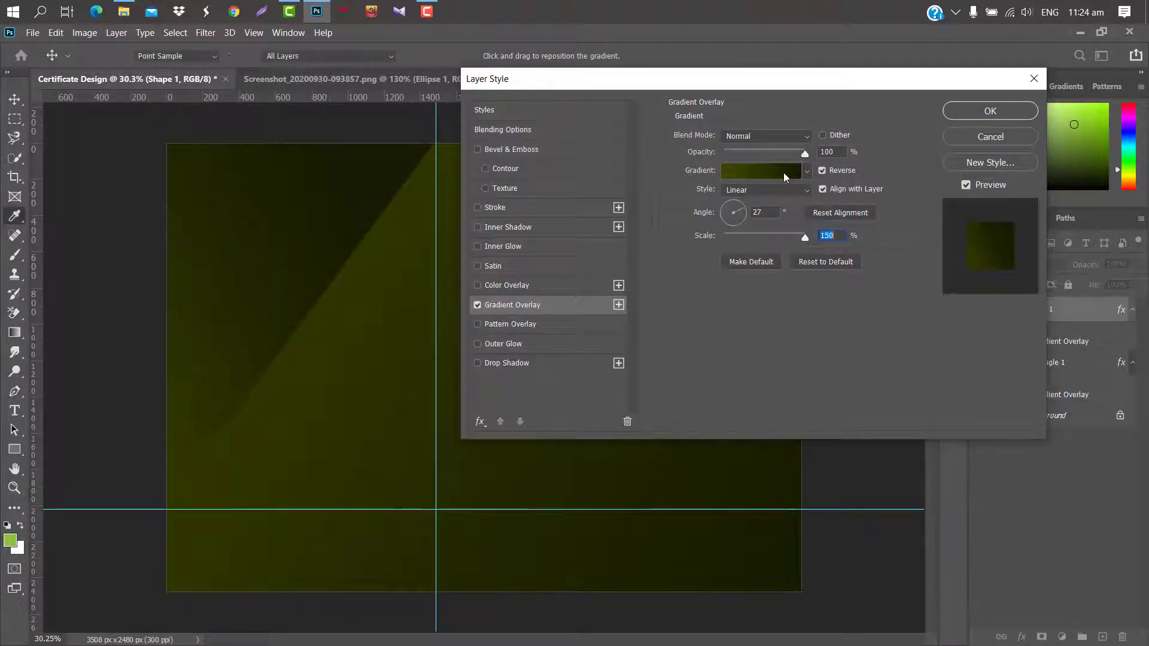
Set the gradient stops to olive 7b7926 and a brownish olive, then apply the overlay.
left_click(784, 172)
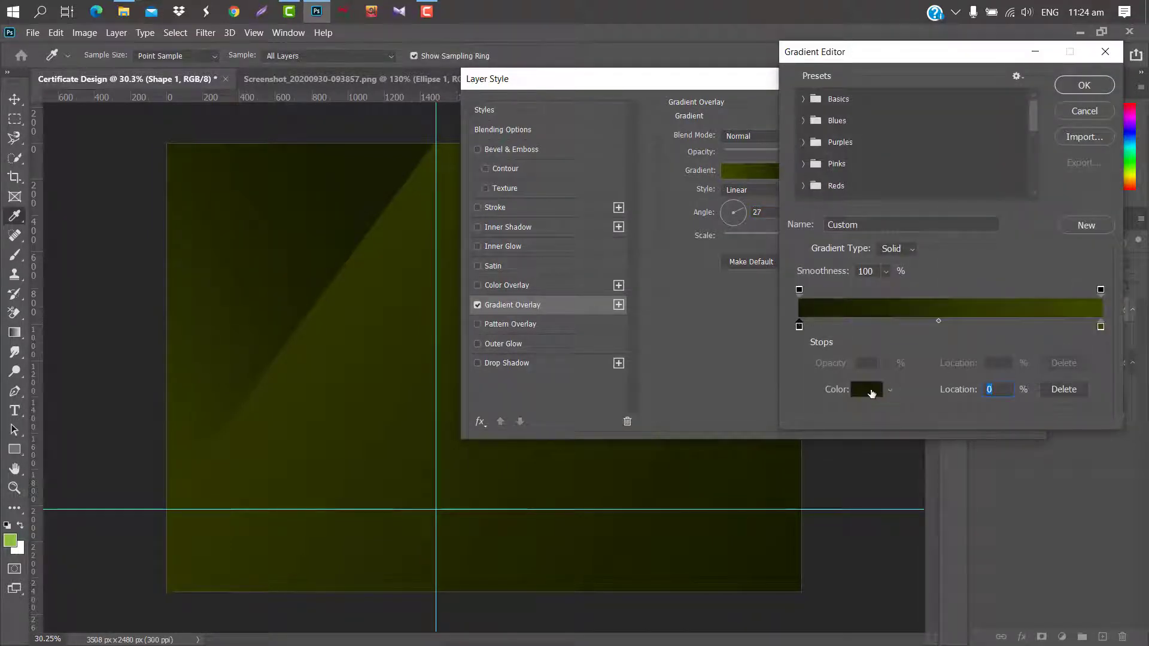
left_click(872, 392)
type("7b7926")
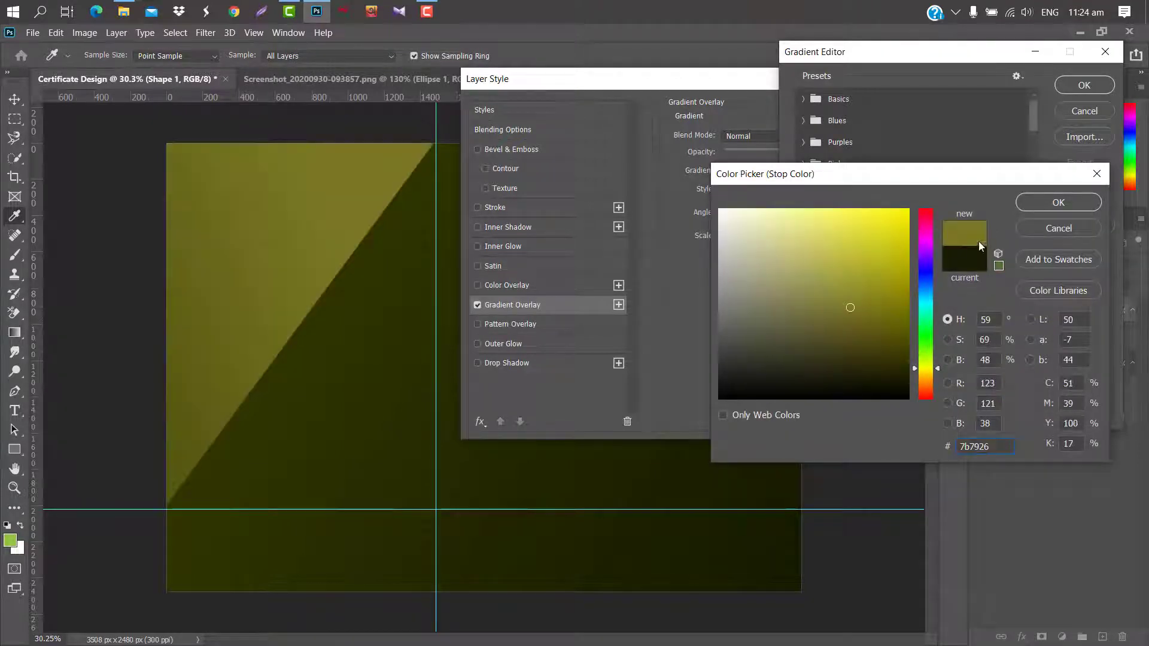
left_click(1041, 208)
left_click(1100, 327)
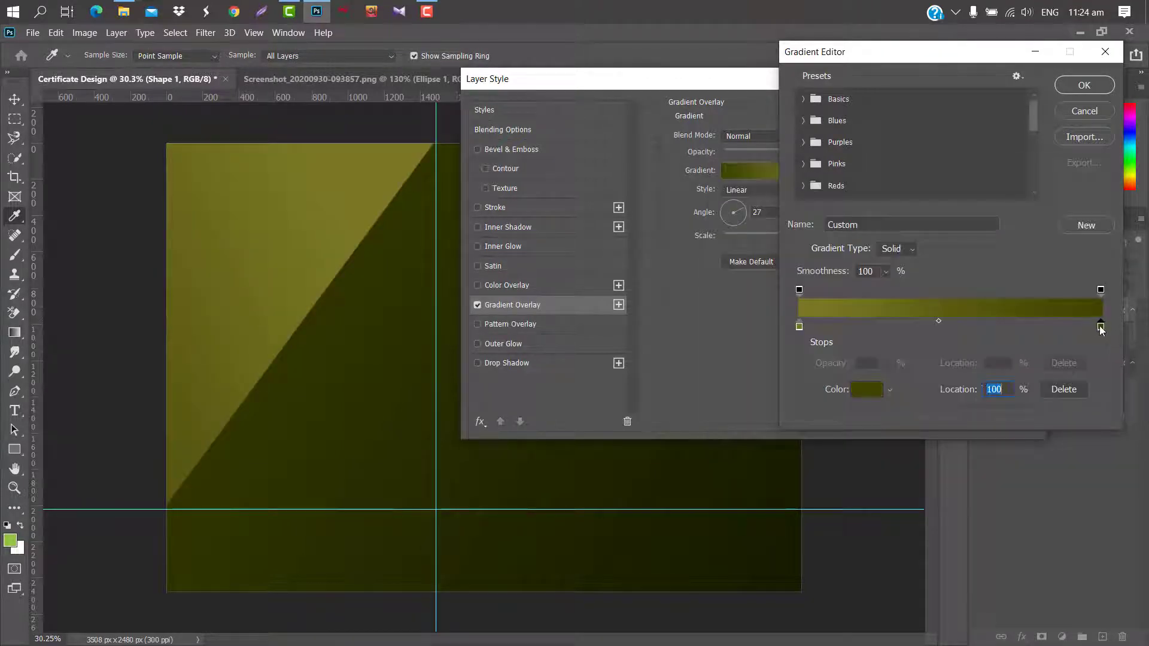
left_click(859, 390)
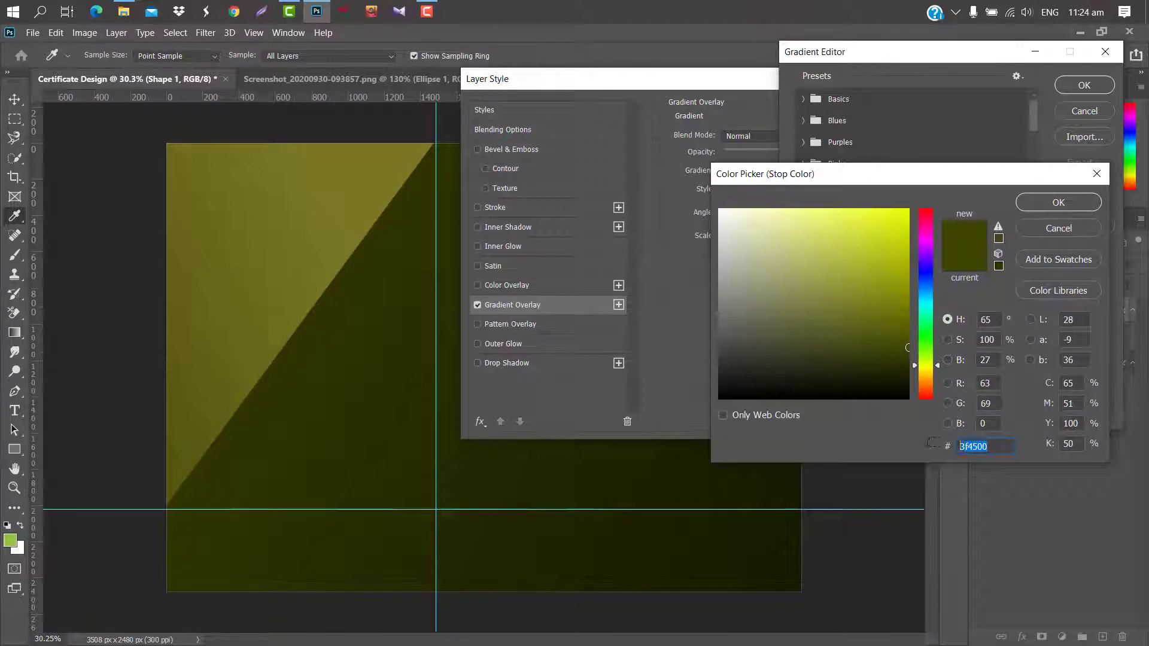
type("695b1a")
left_click(1047, 206)
left_click(1078, 88)
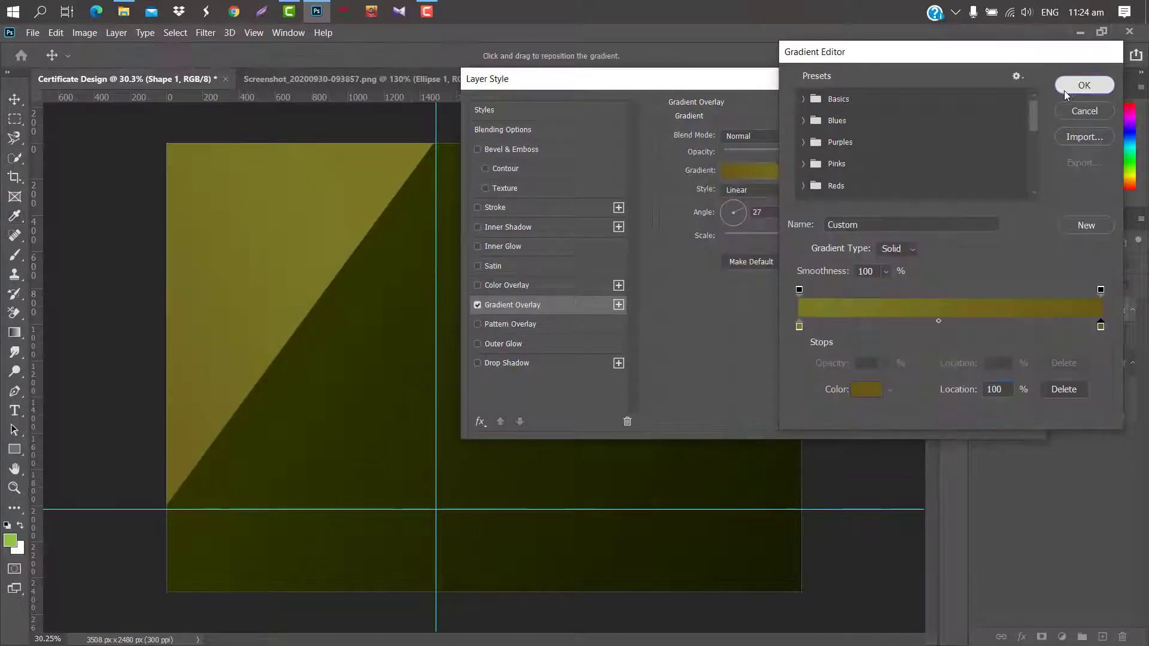
left_click(1005, 111)
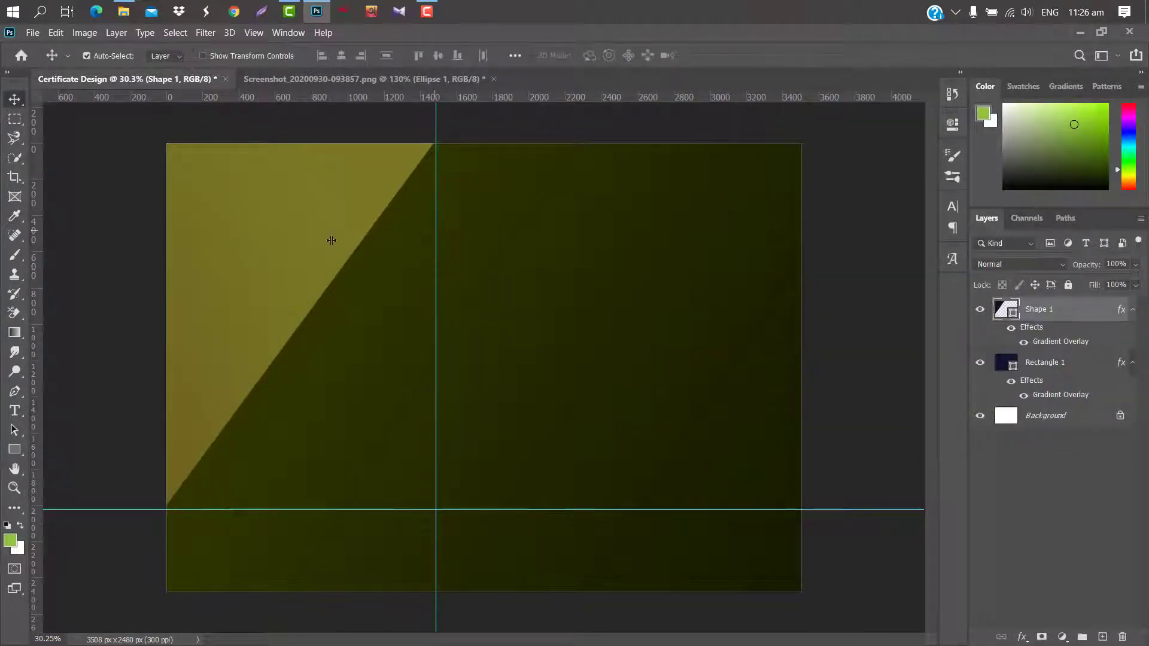
Clear both guides and draw a smaller closed triangle in the top-left corner.
left_click_drag(332, 241, 33, 267)
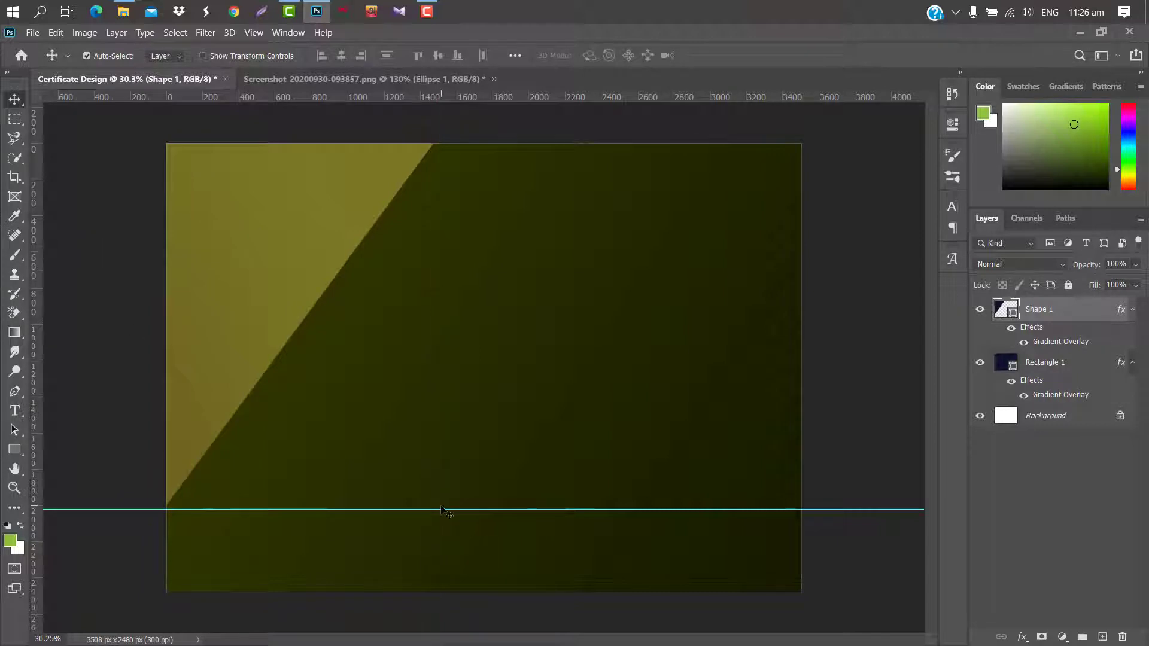
left_click_drag(443, 510, 439, 102)
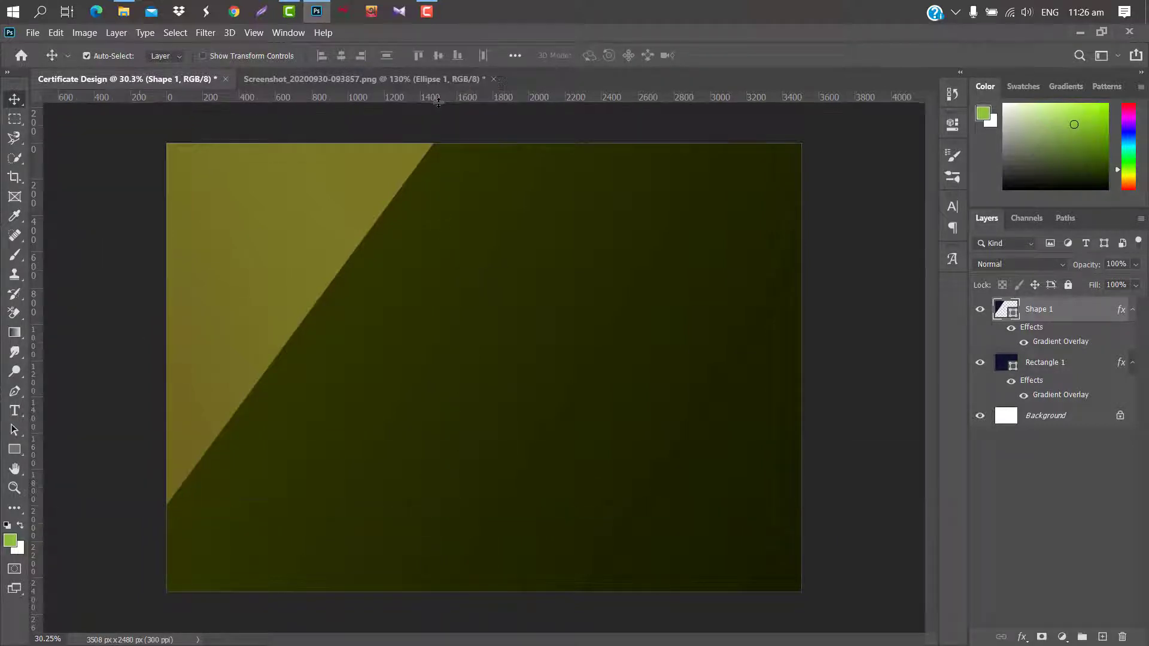
left_click(15, 391)
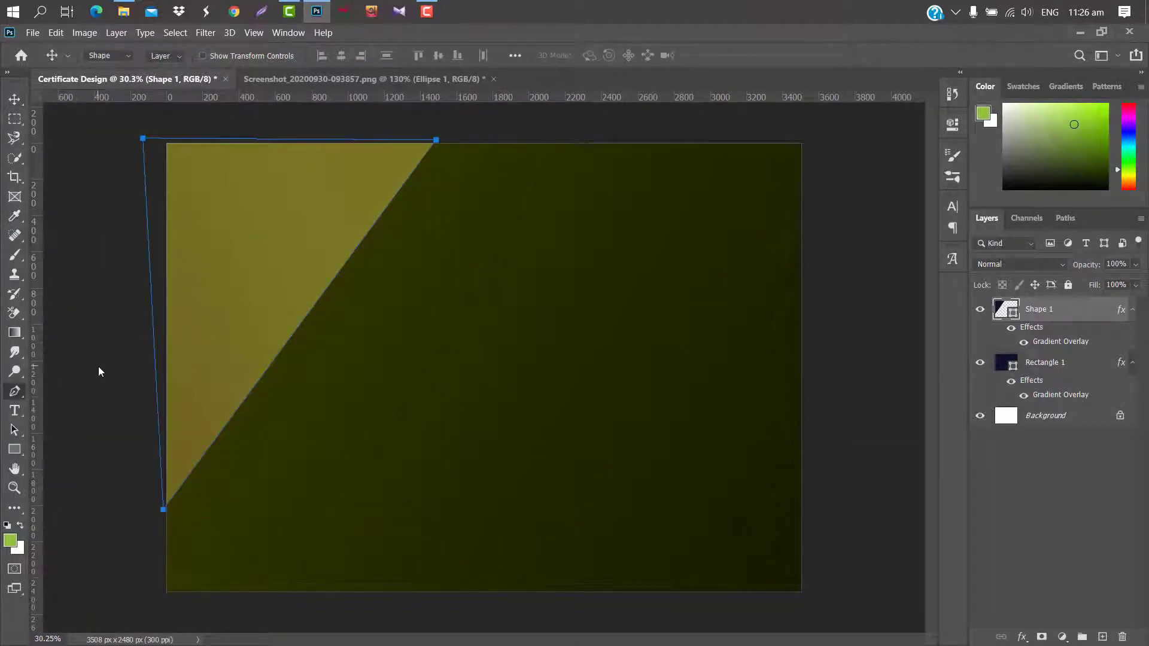
left_click(385, 134)
left_click(162, 382)
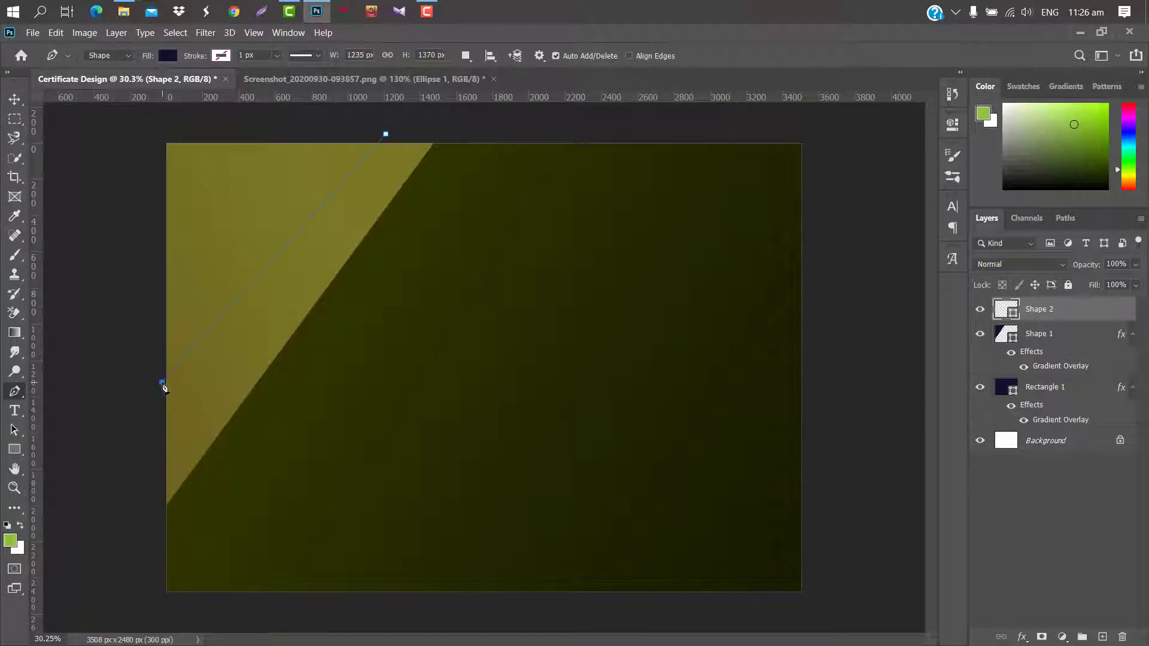
left_click(153, 131)
left_click(386, 133)
left_click(386, 133)
left_click(154, 151)
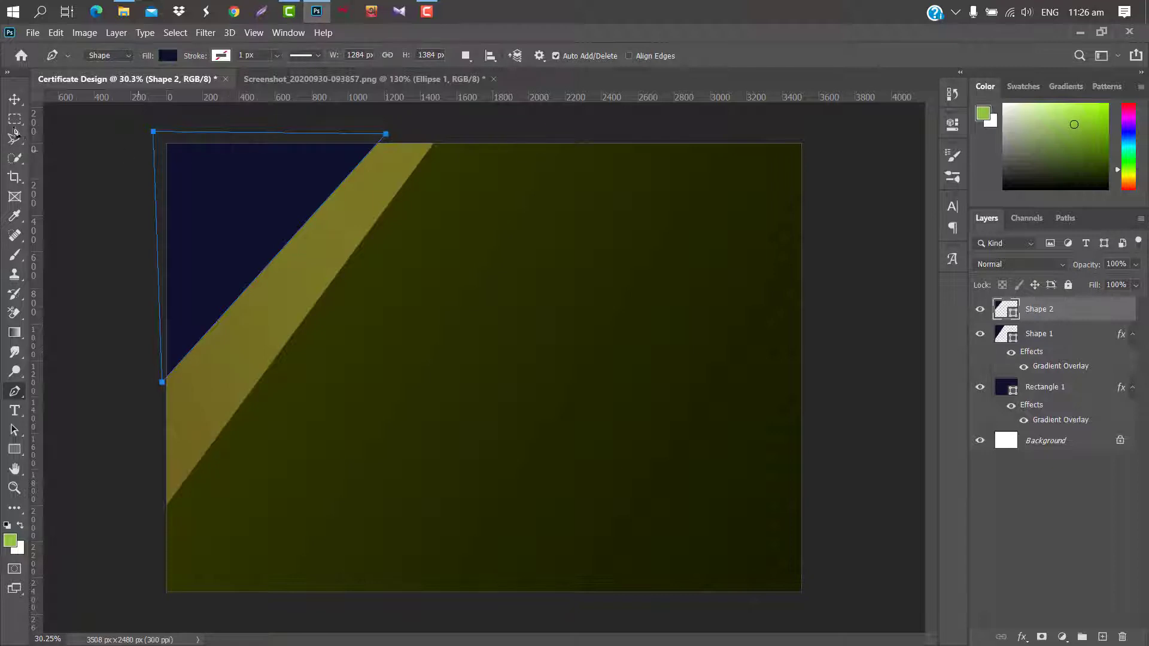
left_click(15, 100)
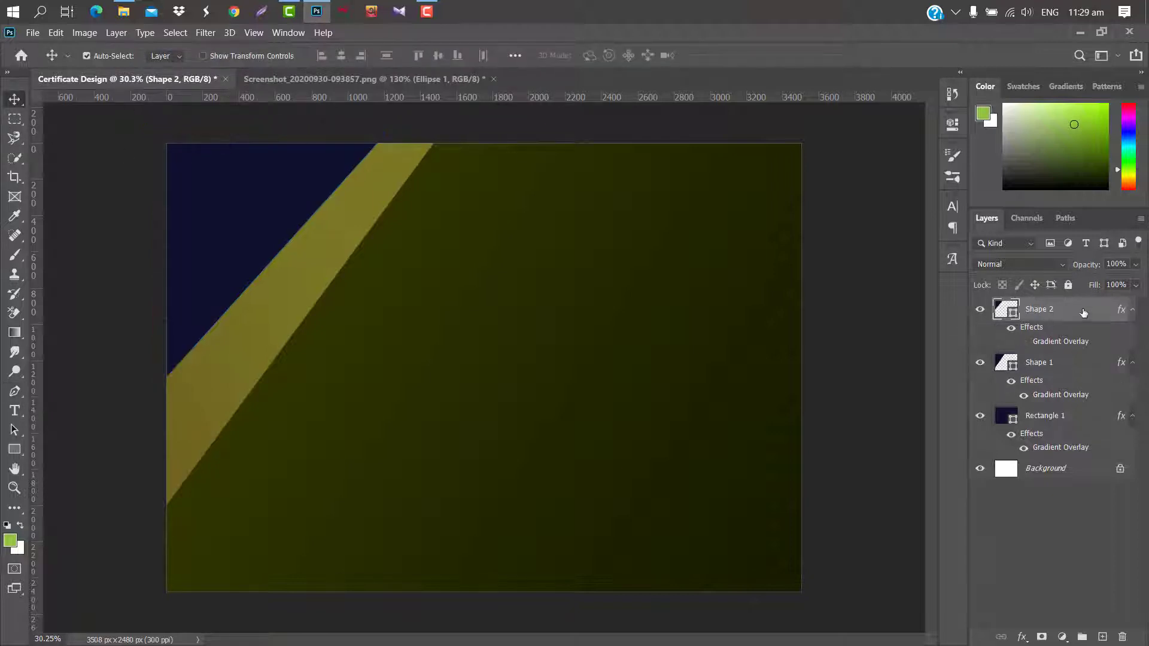
Enable a gradient overlay on Shape 2 and keep its left colour stop unchanged.
double_click(1083, 313)
left_click(537, 308)
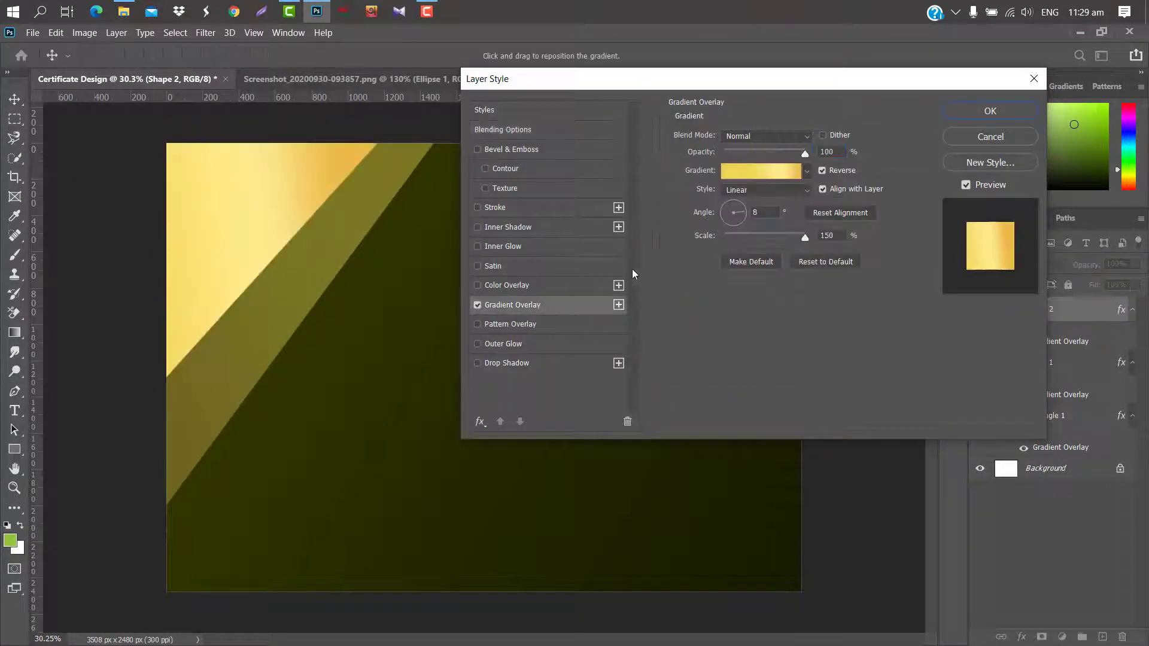
double_click(766, 212)
left_click(770, 173)
left_click(804, 325)
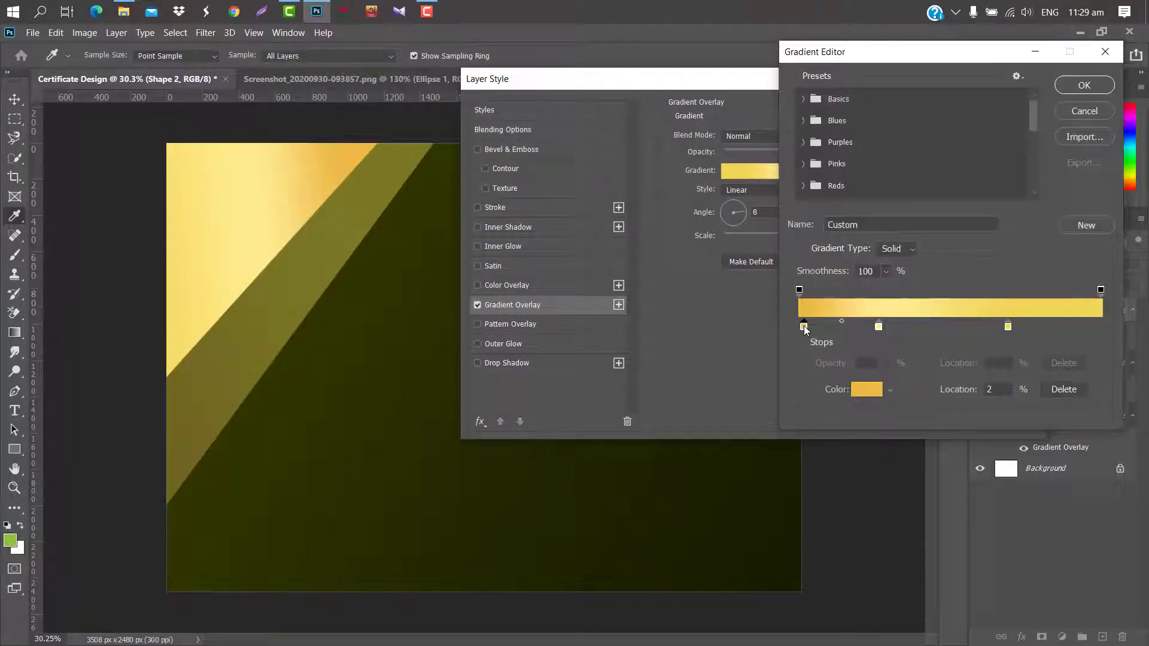
left_click(865, 390)
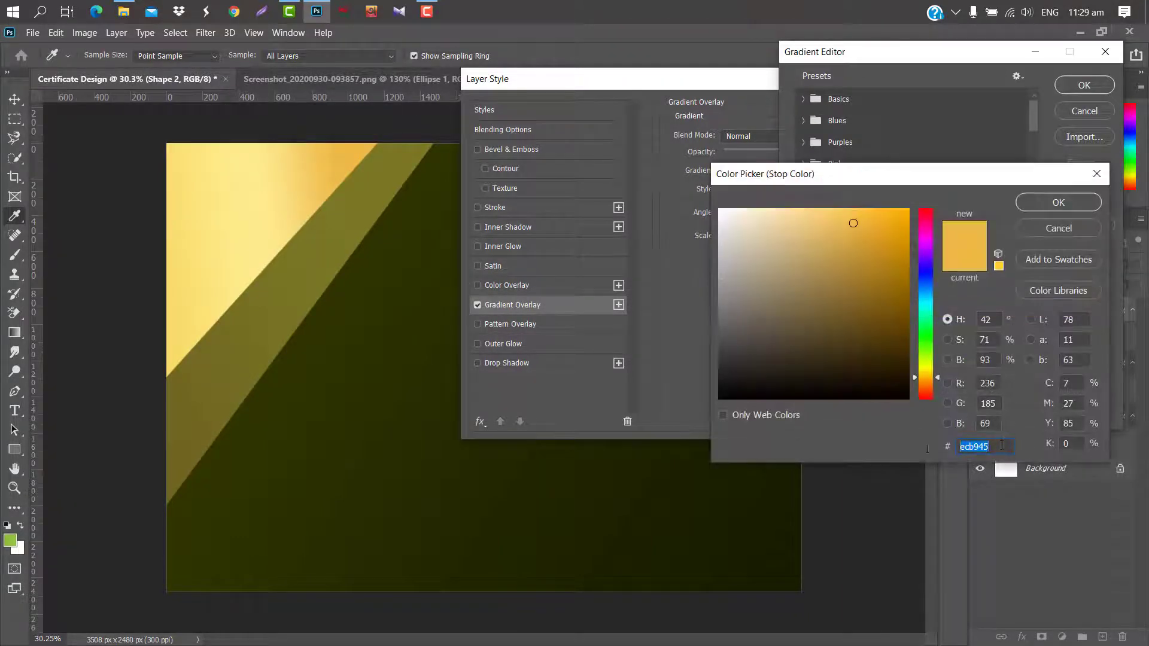
left_click(1058, 208)
Set the middle stop to pale yellow feeb8d and the 69% stop to gold f3d557, then apply.
left_click(878, 327)
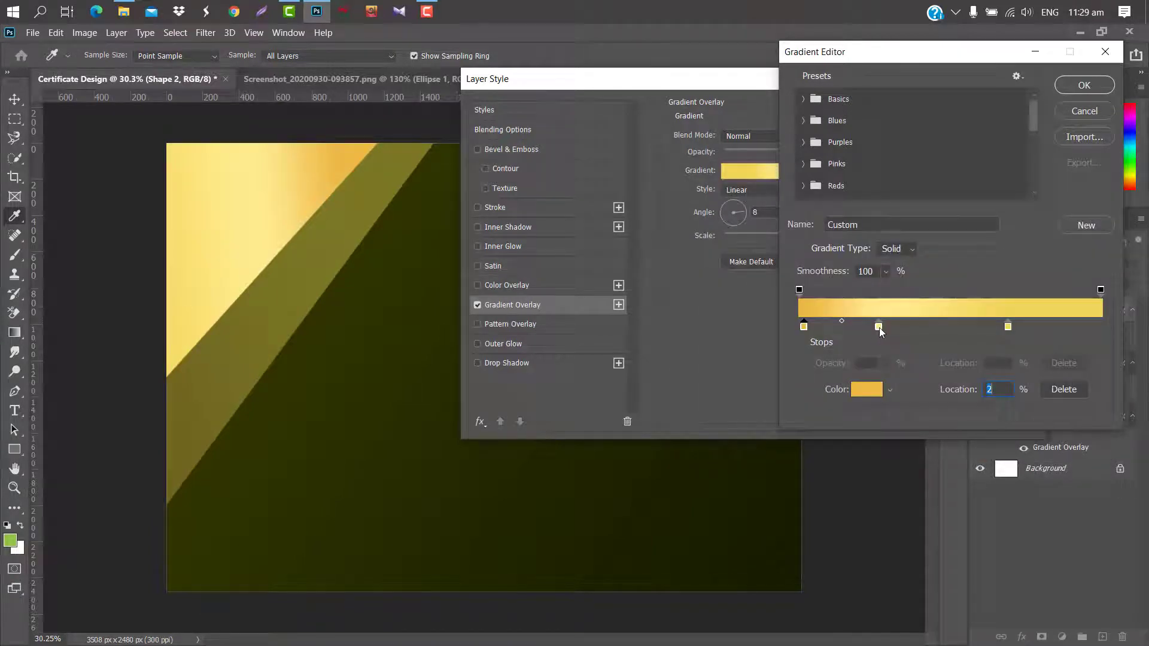
left_click(866, 390)
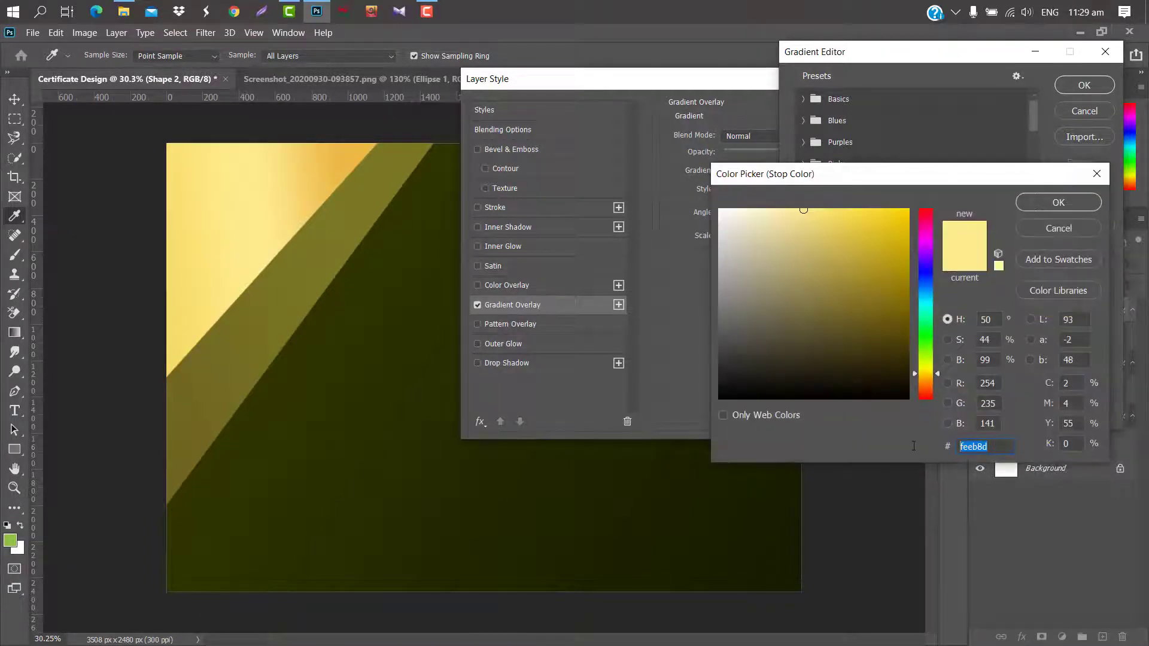
left_click(1057, 203)
left_click(1010, 329)
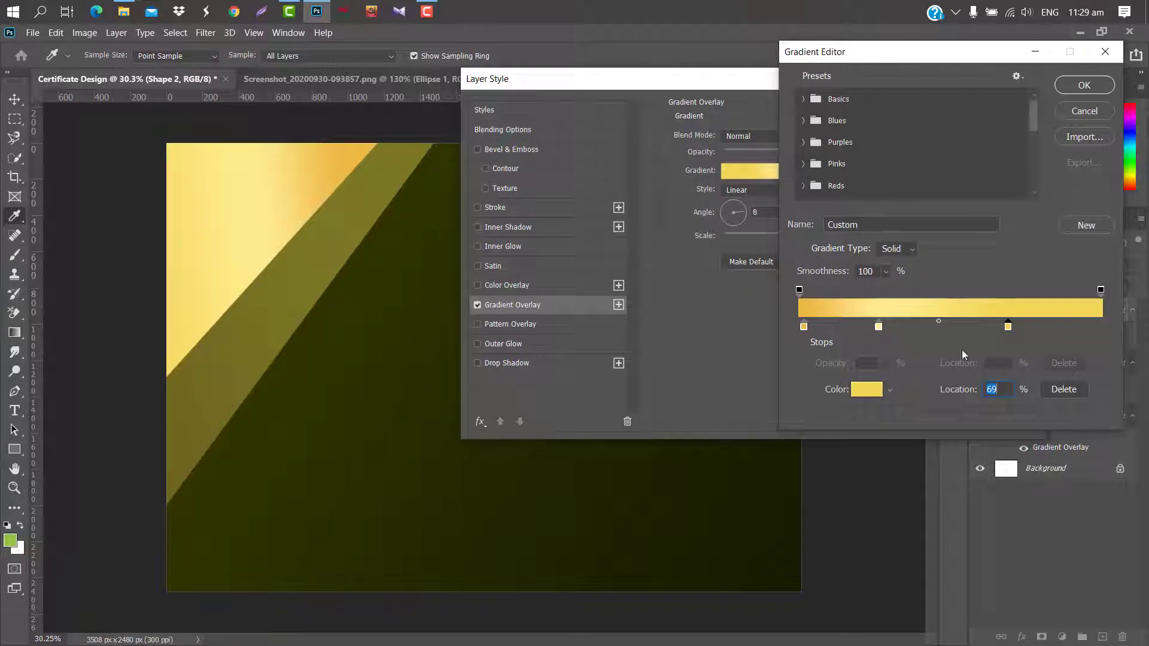
left_click(871, 395)
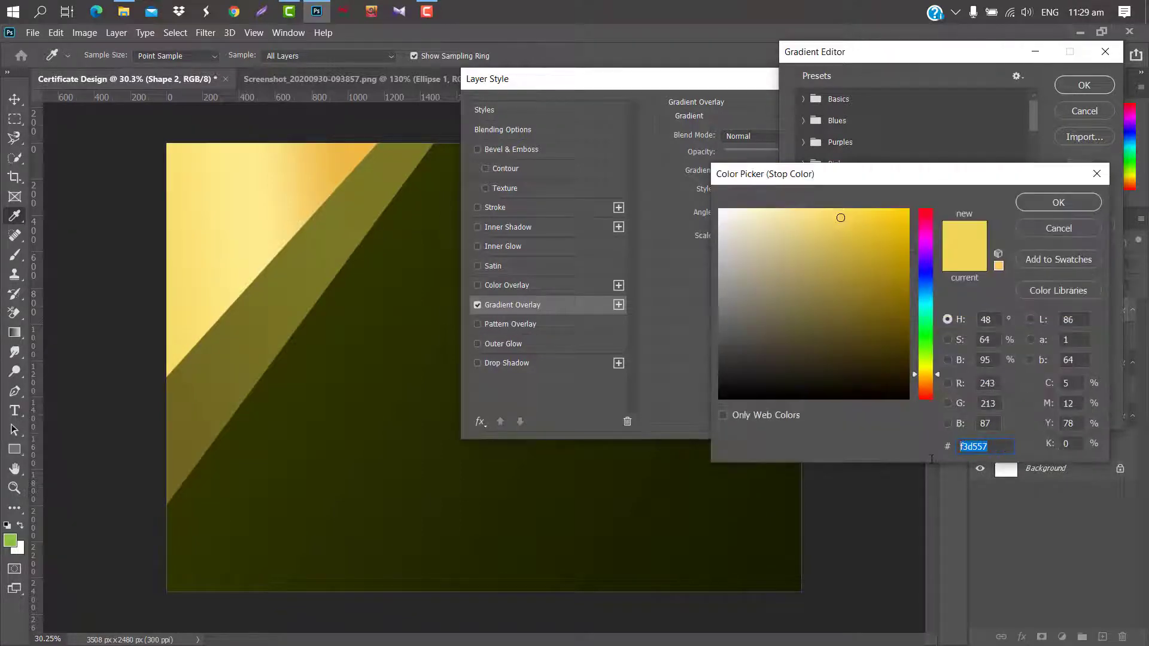
left_click(1041, 202)
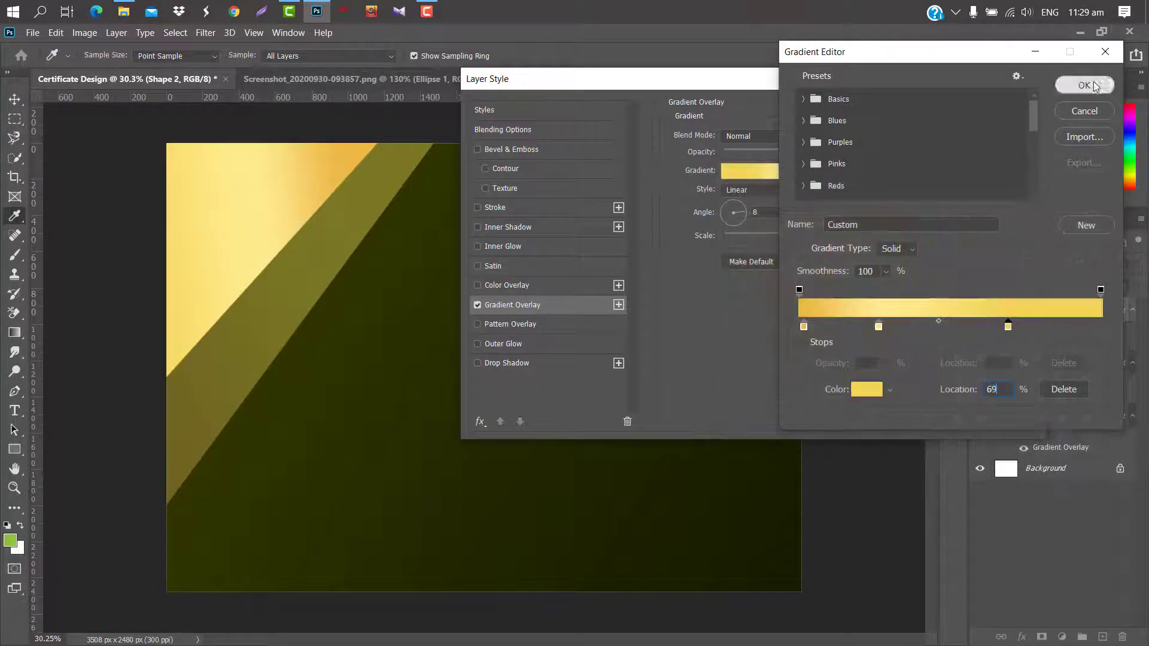
left_click(1084, 85)
left_click(999, 113)
key("ctrl+t")
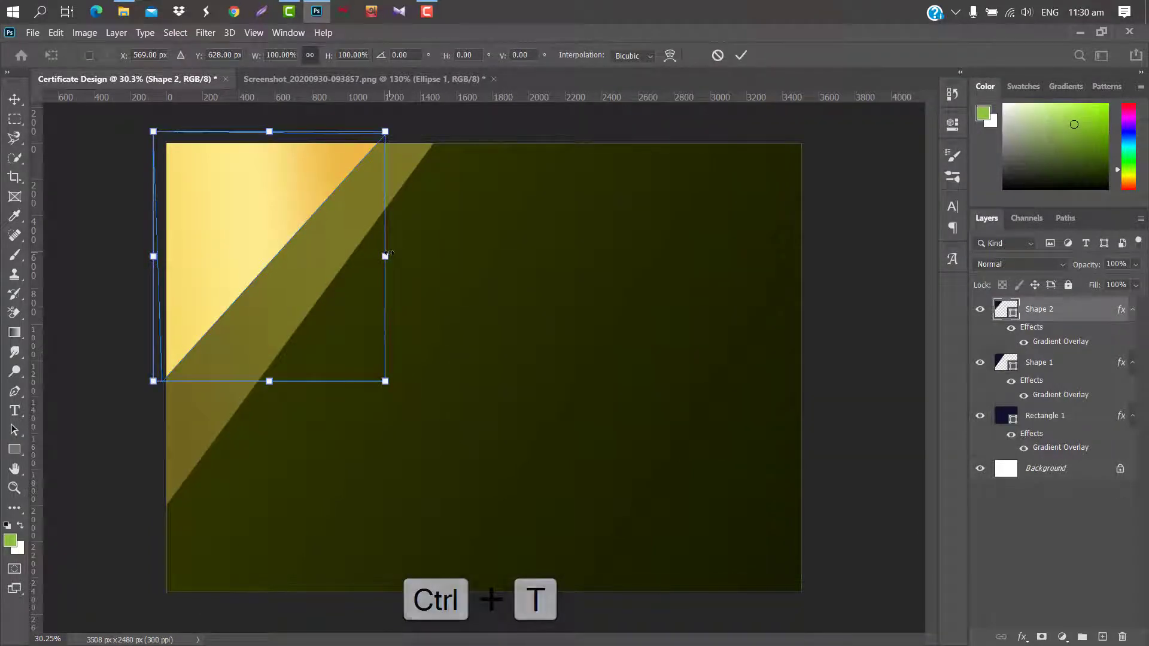
Scale the gold triangle to about 111% width and 95% height.
left_click_drag(386, 257, 411, 256)
left_click_drag(276, 381, 275, 366)
left_click(741, 55)
left_click(14, 392)
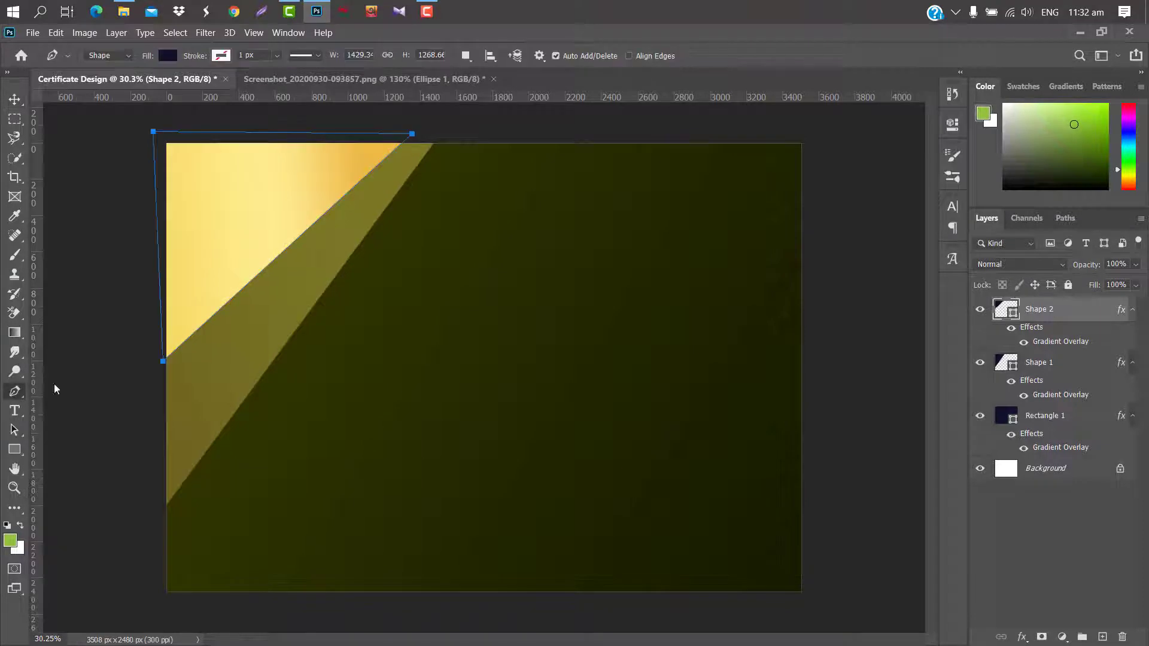
Draw a four-point navy band diagonally across the gold corner.
left_click(380, 139)
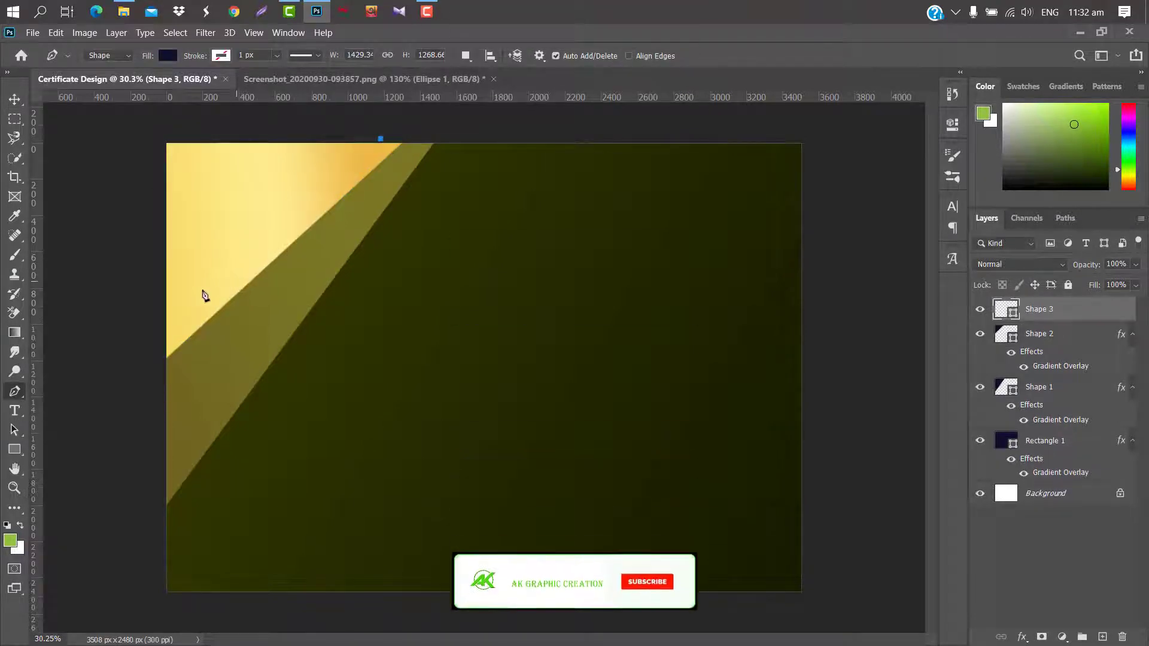
left_click(157, 302)
left_click(160, 249)
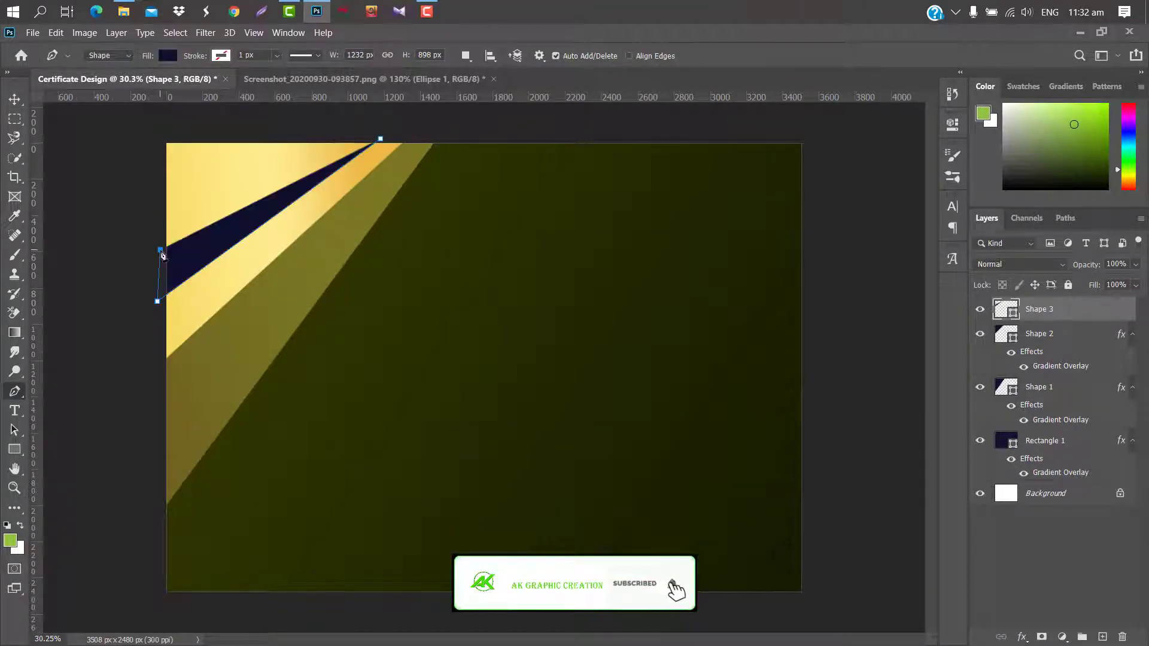
left_click(371, 133)
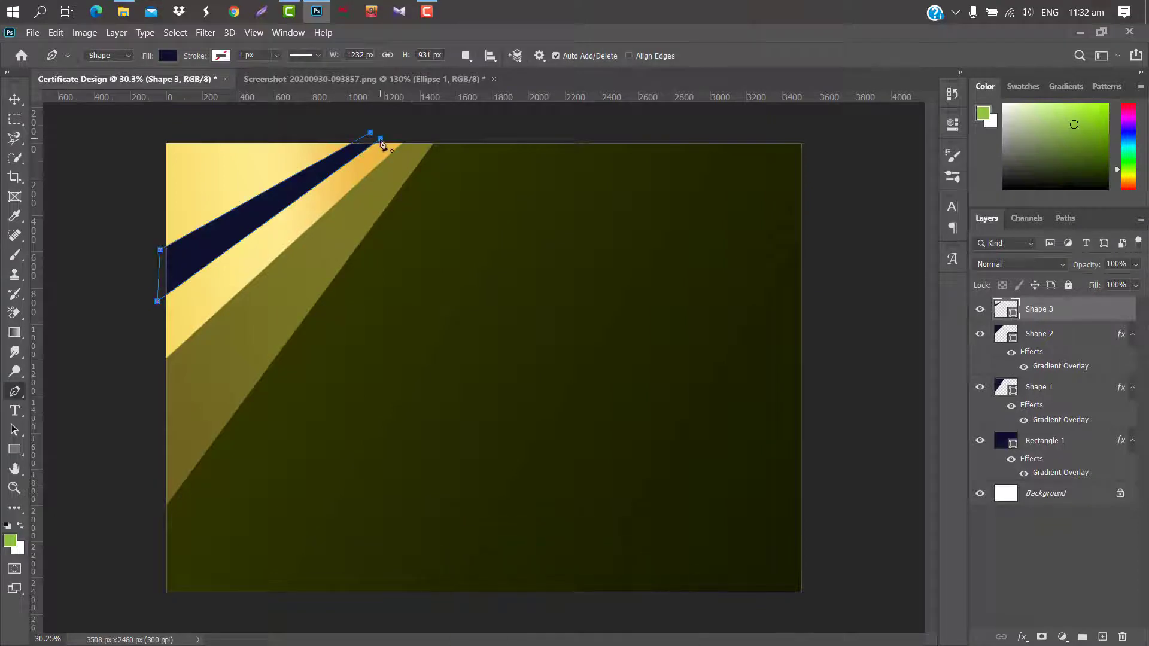
Lower the band's top edge and stretch its top-right corner outward to fit.
key("ctrl+t")
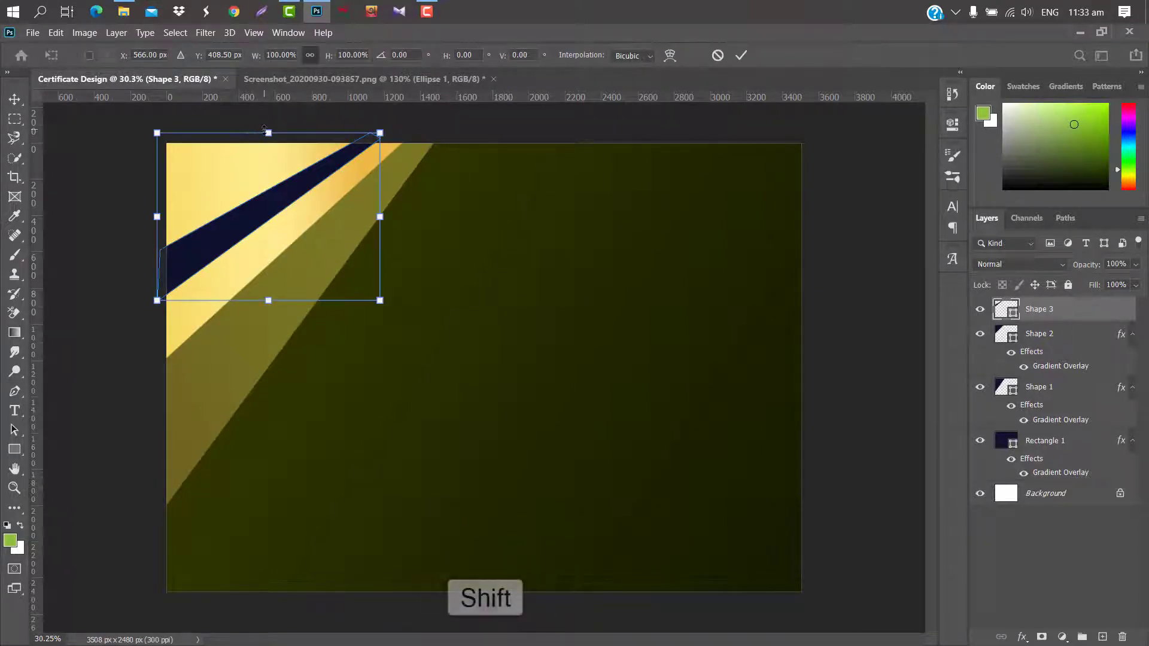
left_click_drag(268, 132, 268, 144)
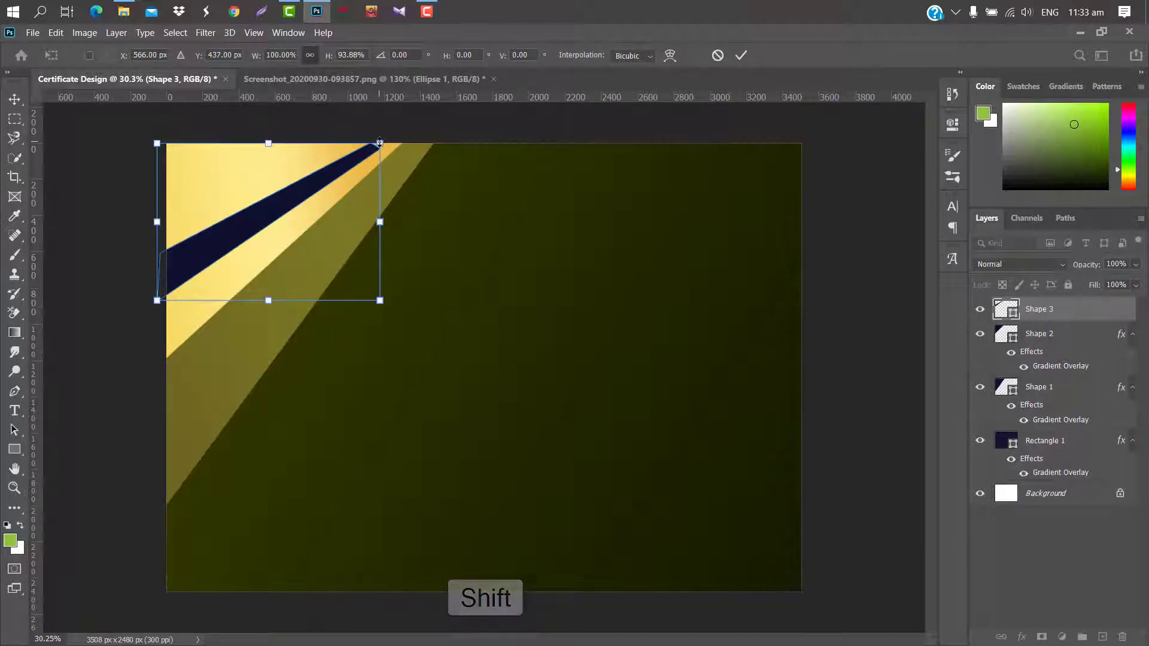
left_click_drag(381, 143, 393, 135)
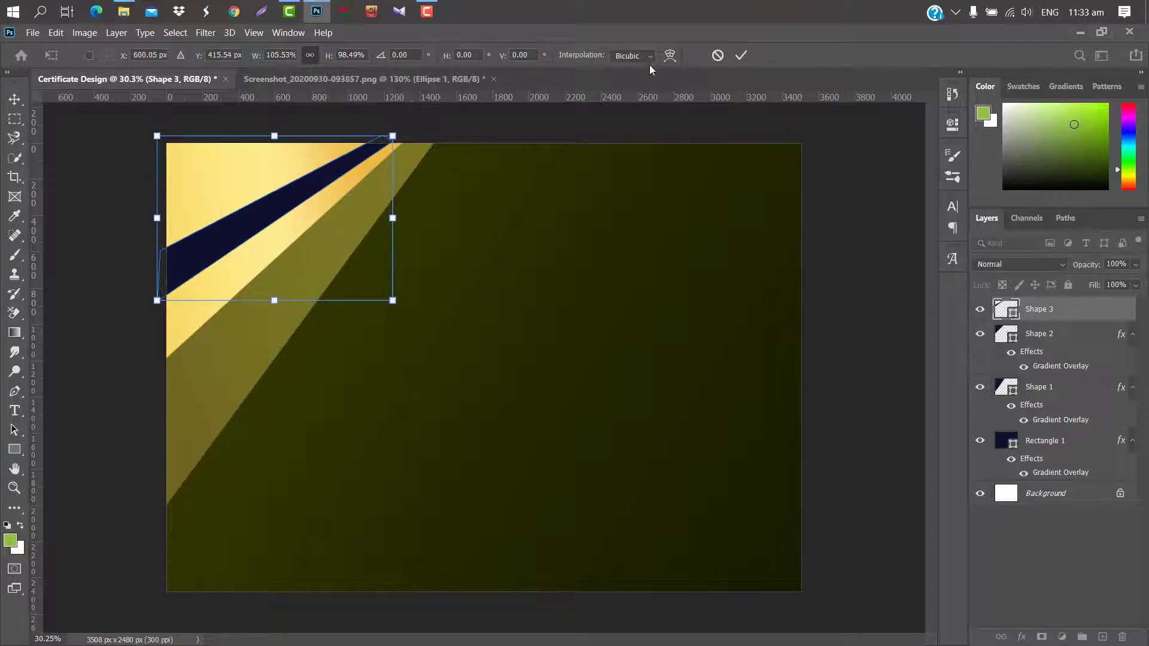
left_click(742, 56)
Add a gradient overlay to Shape 3 and delete its 26% colour stop.
double_click(1108, 309)
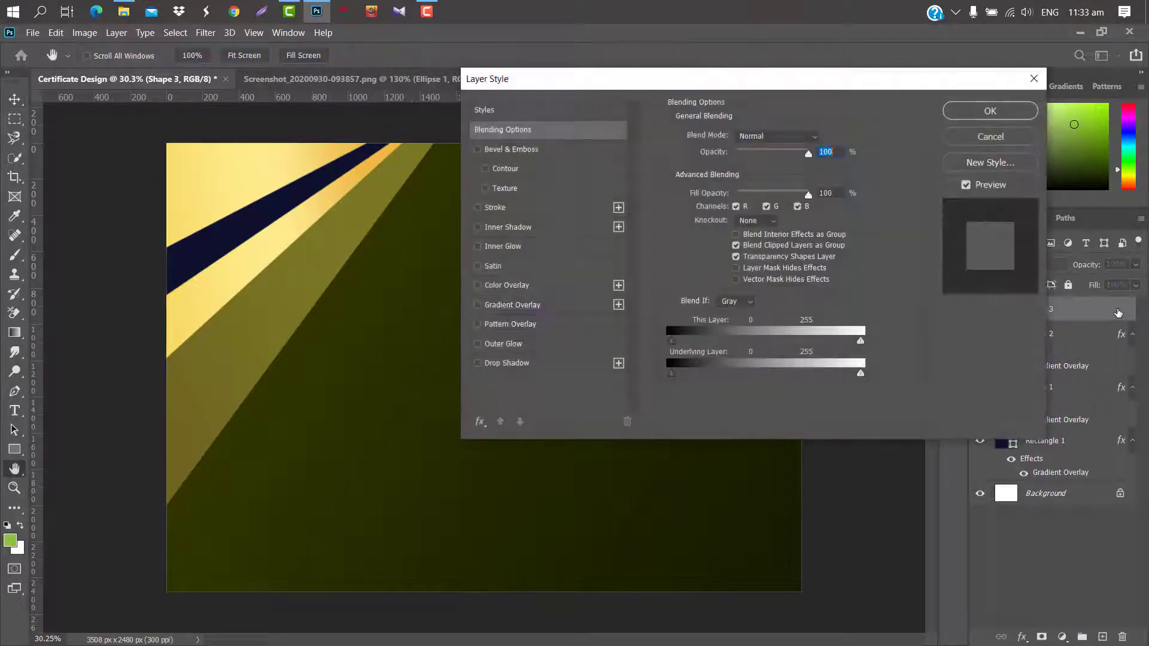
left_click(580, 309)
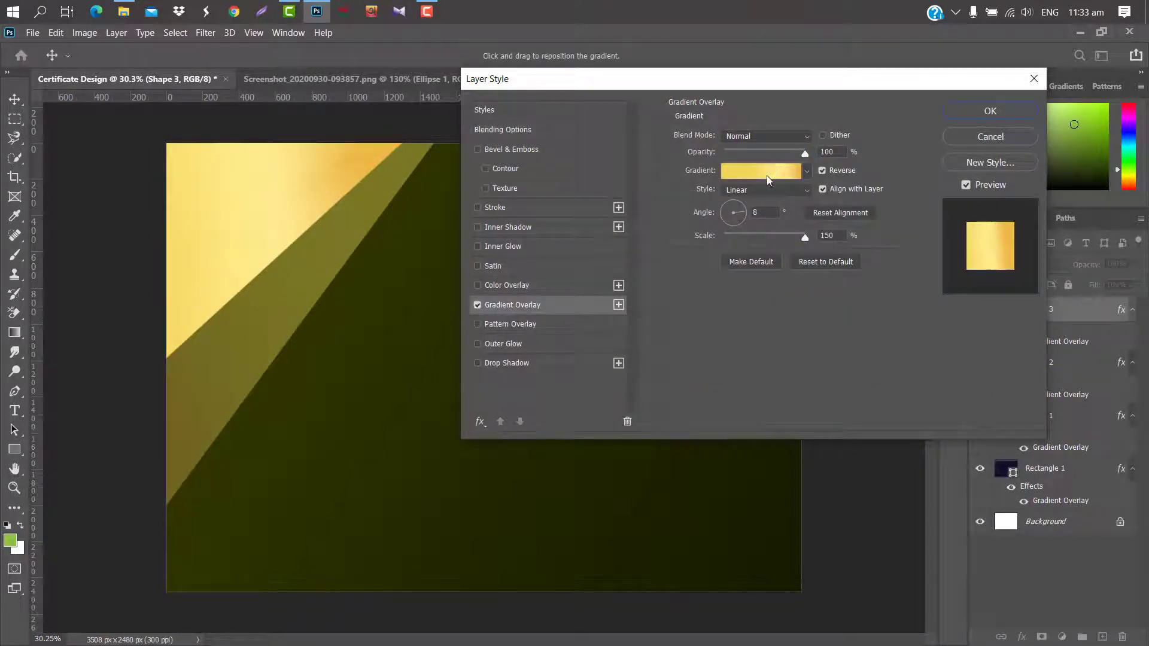
left_click(769, 171)
left_click(879, 327)
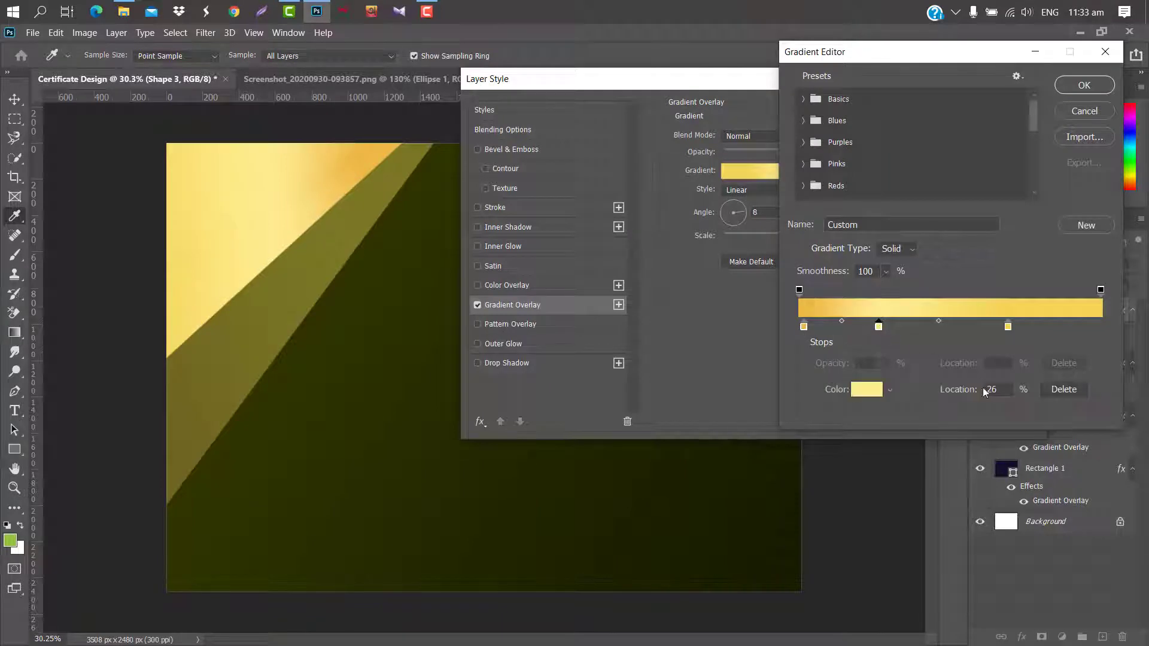
left_click(1063, 390)
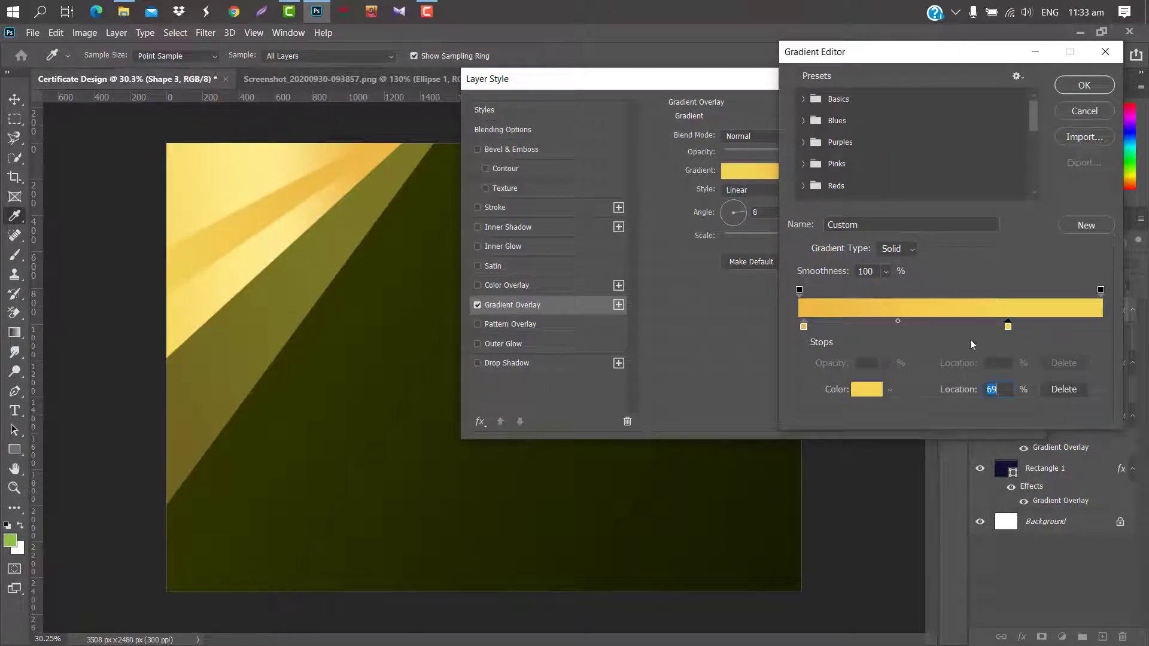
Set the 69% stop to fdfdb5 and the 2% stop to f9e47f.
left_click(858, 391)
type("fdfdb5")
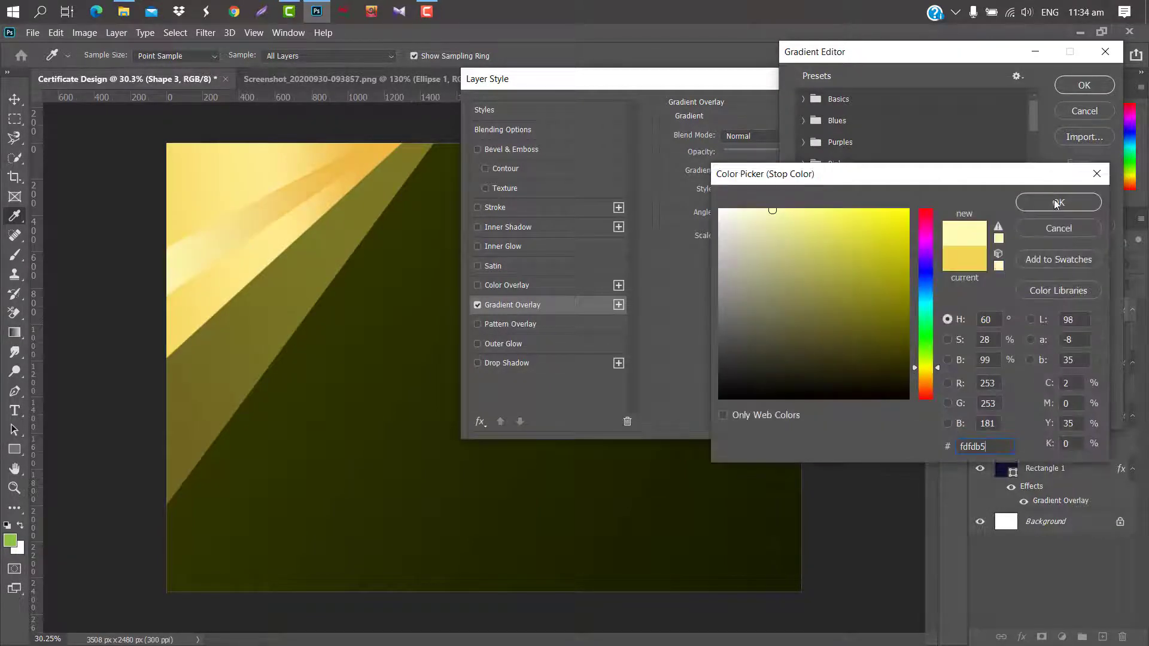
left_click(1057, 204)
left_click(803, 324)
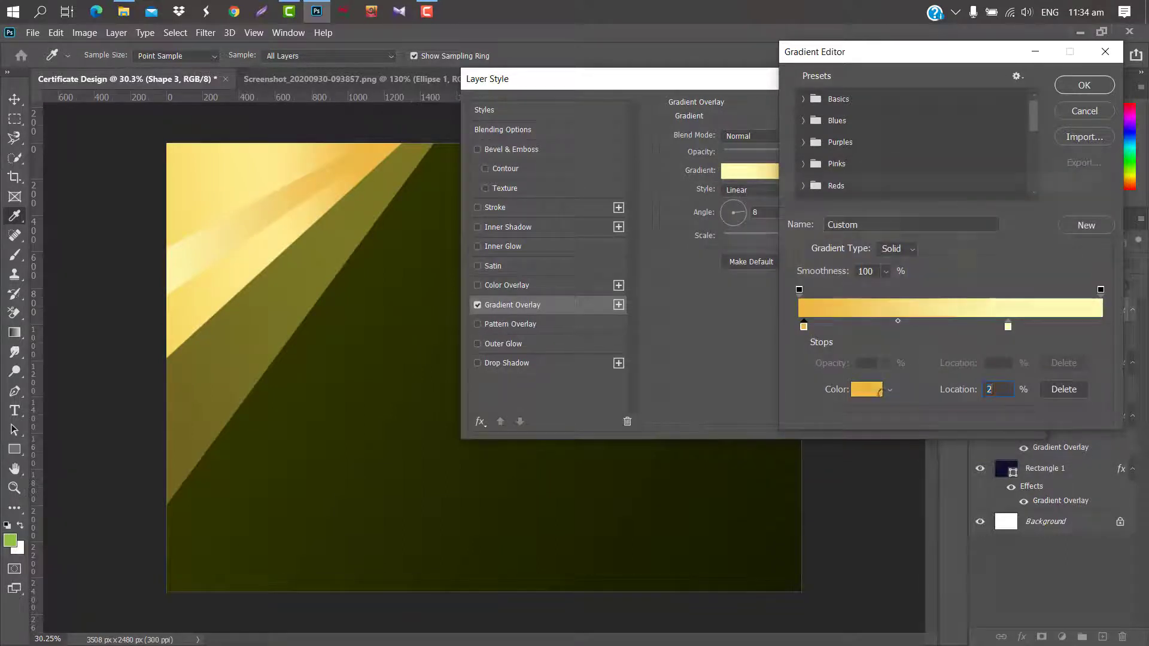
left_click(880, 393)
type("f9e47f")
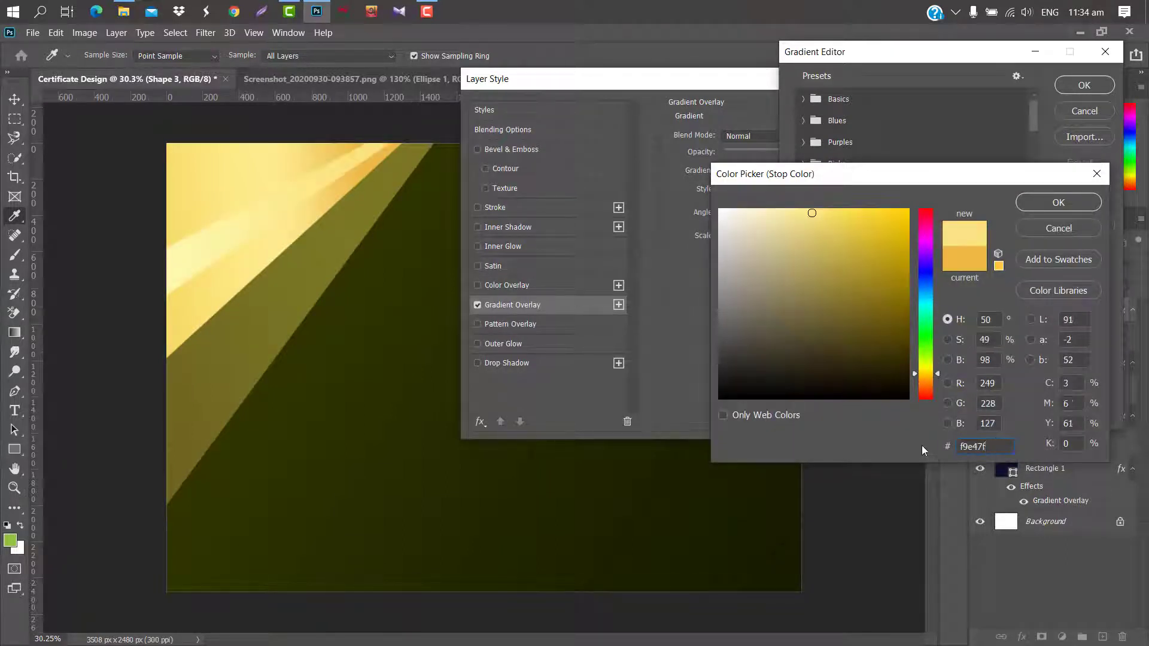
left_click(1058, 204)
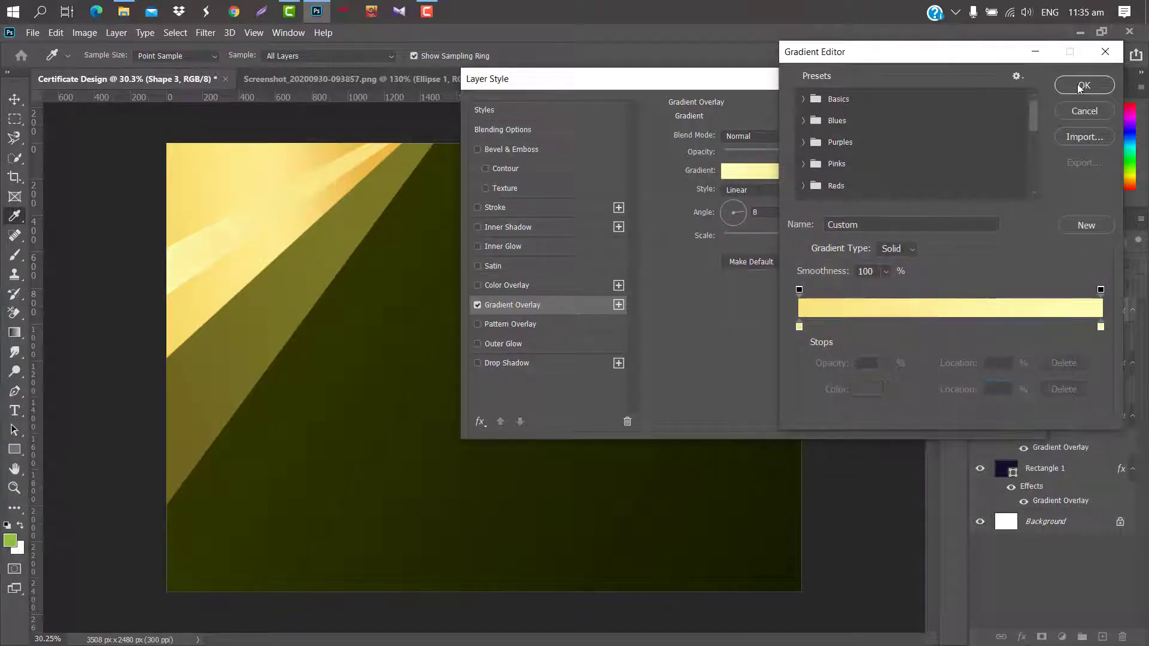
left_click(1082, 85)
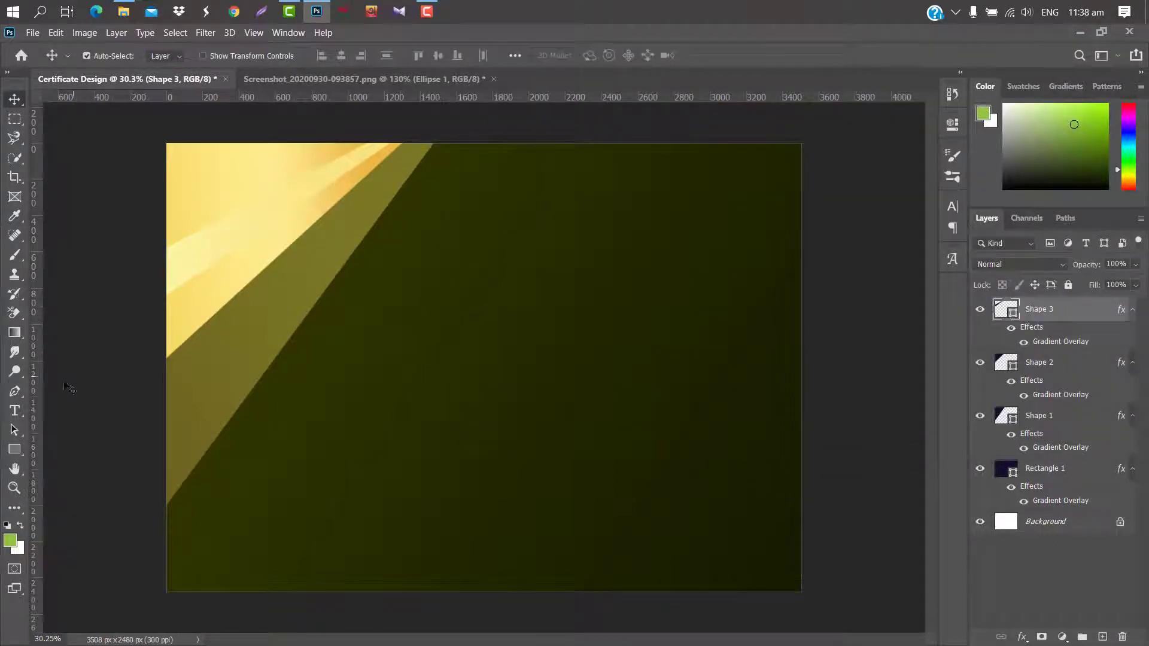
Draw a closed diagonal band shape across the lower-right corner.
left_click(14, 391)
left_click(803, 284)
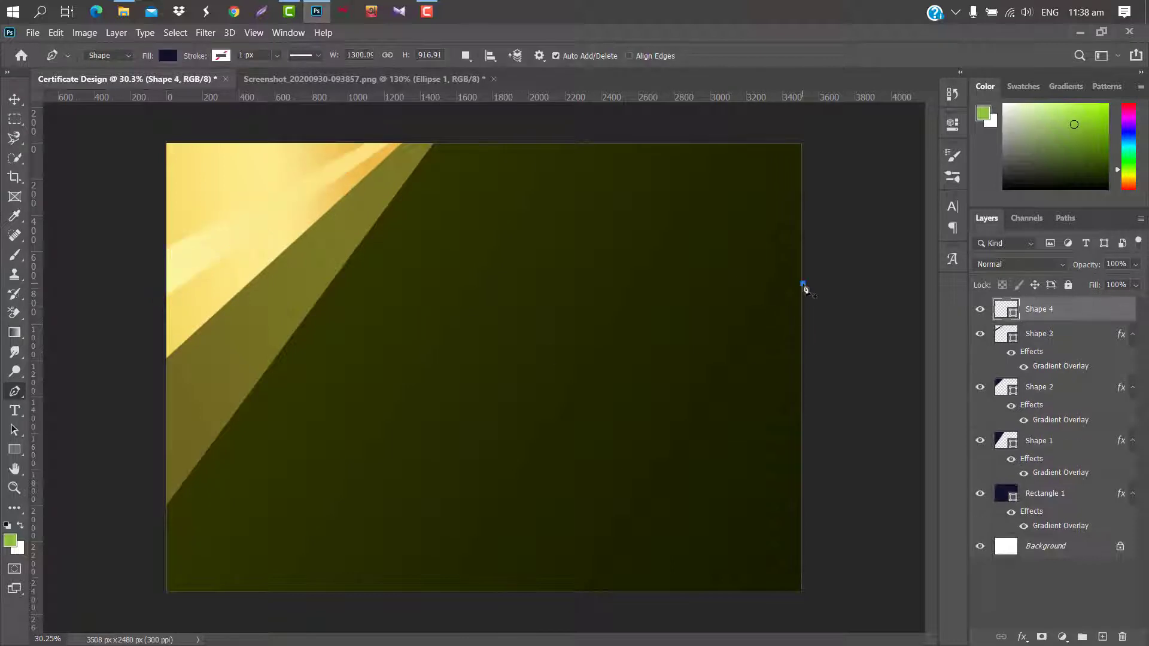
left_click(623, 600)
left_click(841, 604)
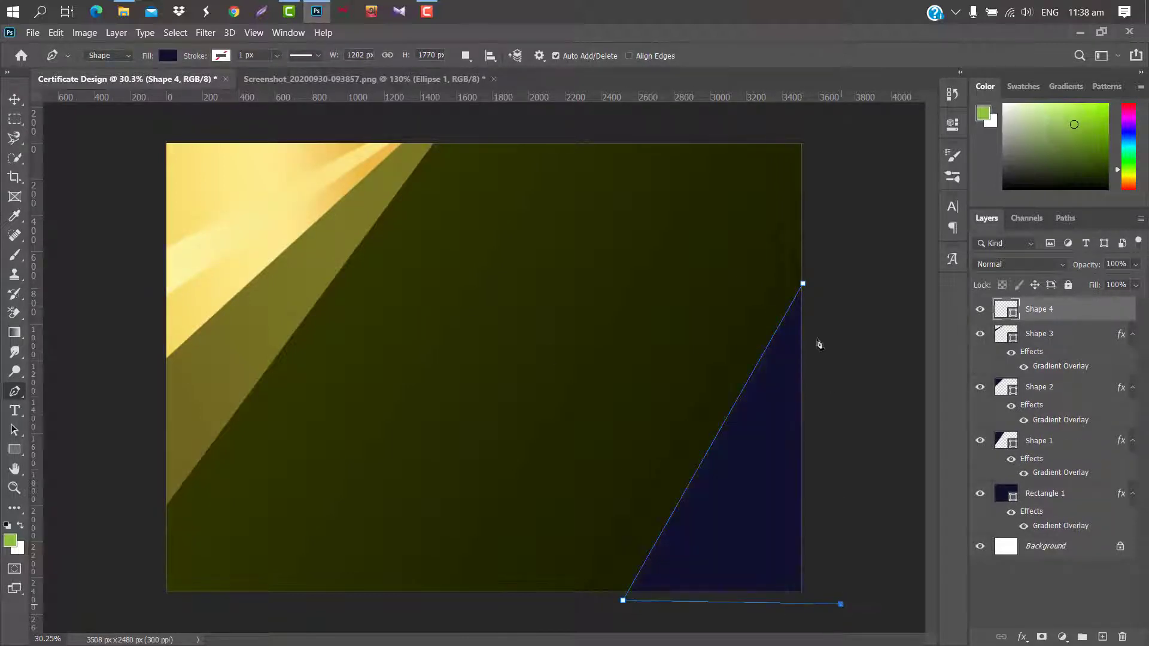
left_click(813, 282)
left_click(15, 99)
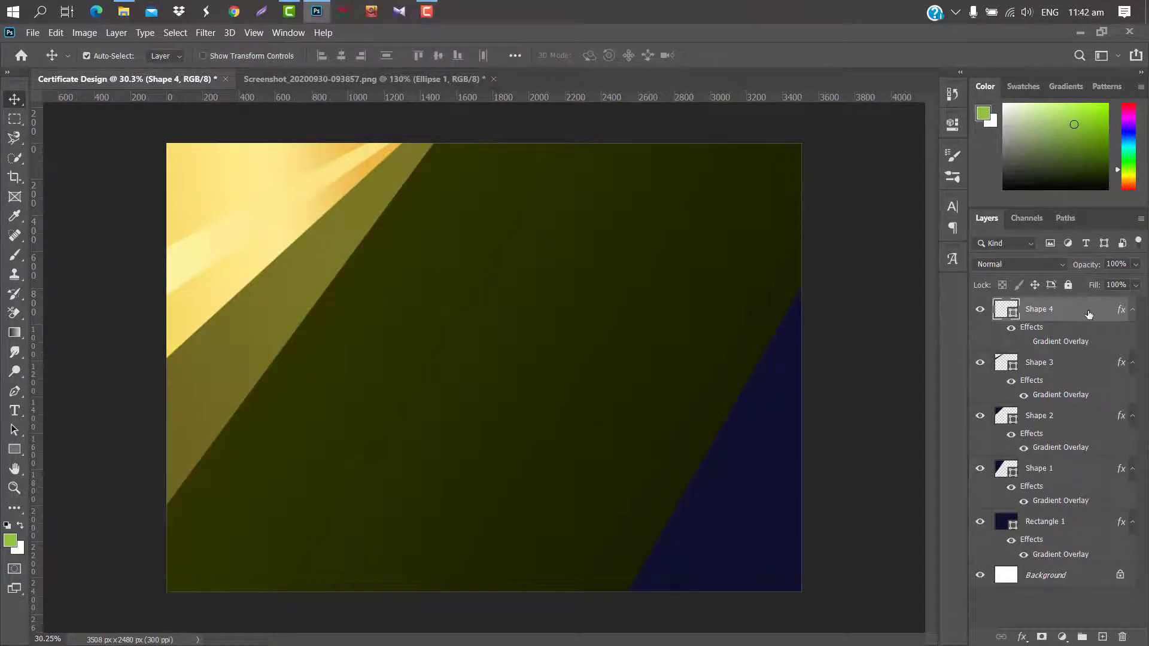
Add a gradient overlay to Shape 4 with a brown 594510 left stop.
double_click(1091, 310)
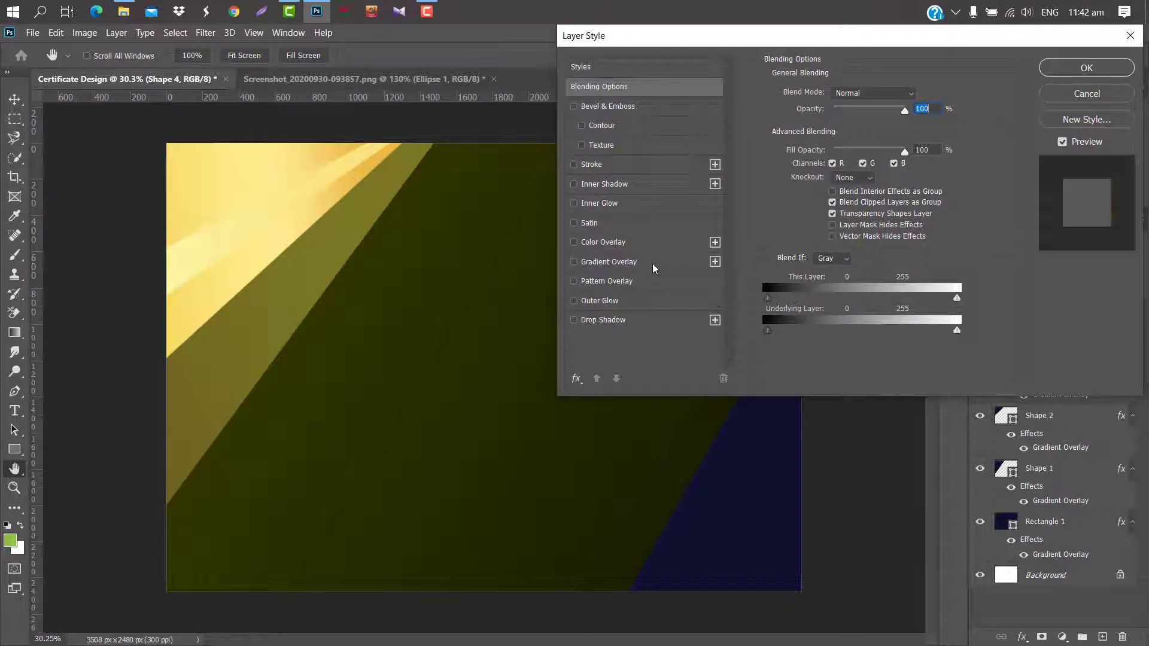
left_click(653, 262)
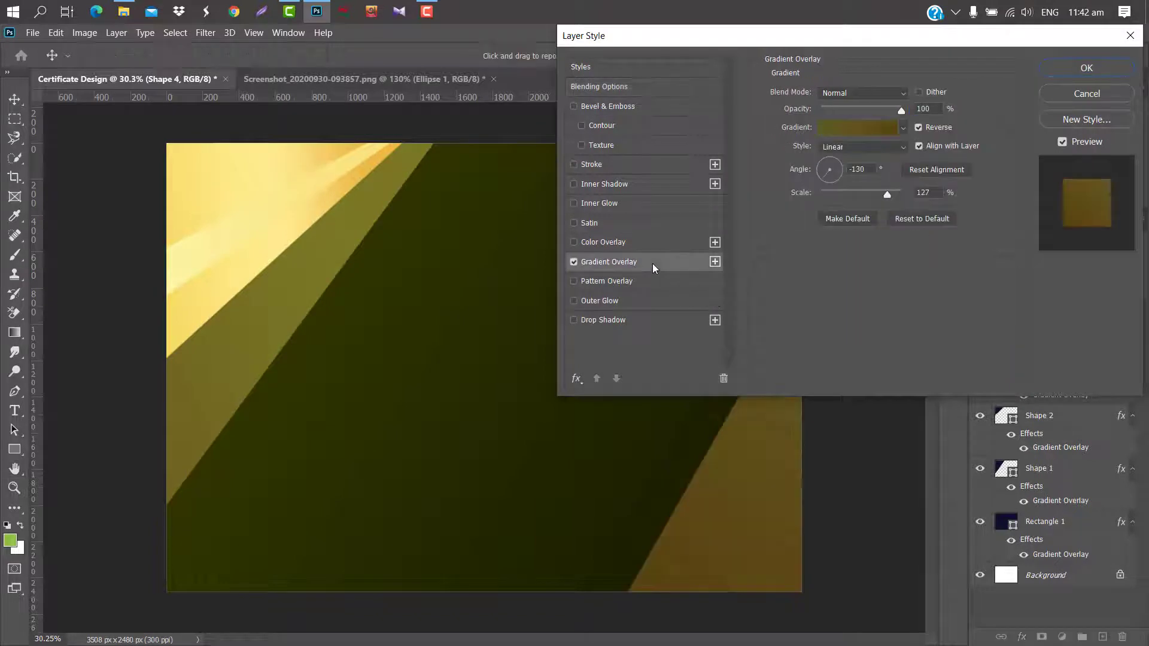
left_click(861, 126)
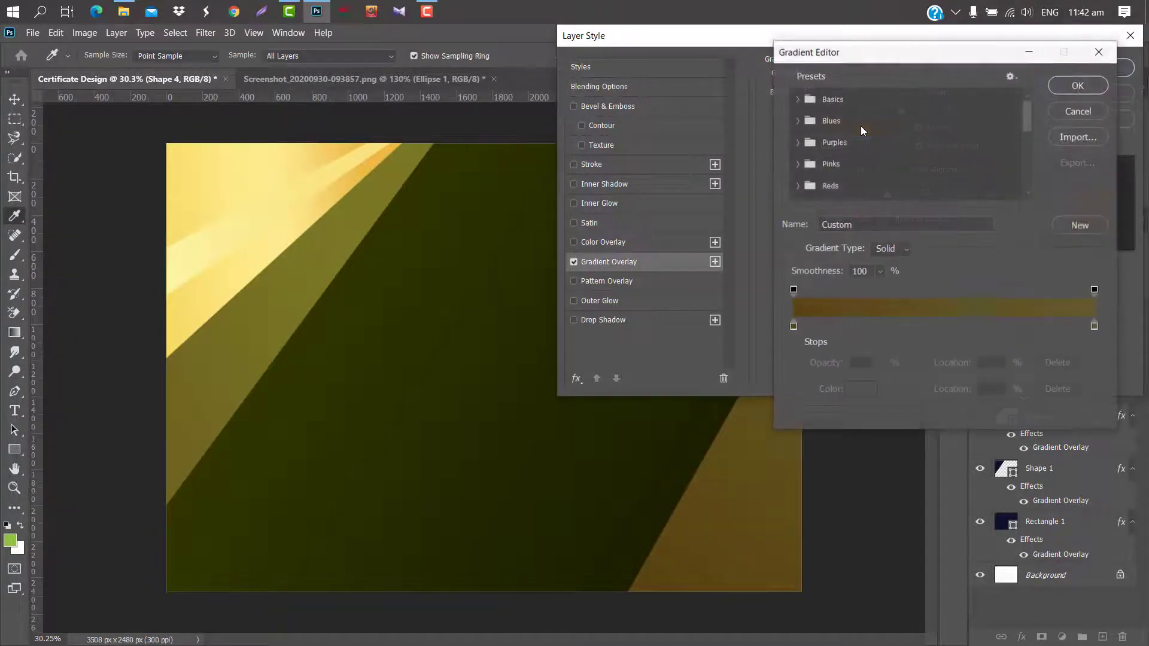
left_click(794, 326)
left_click(861, 389)
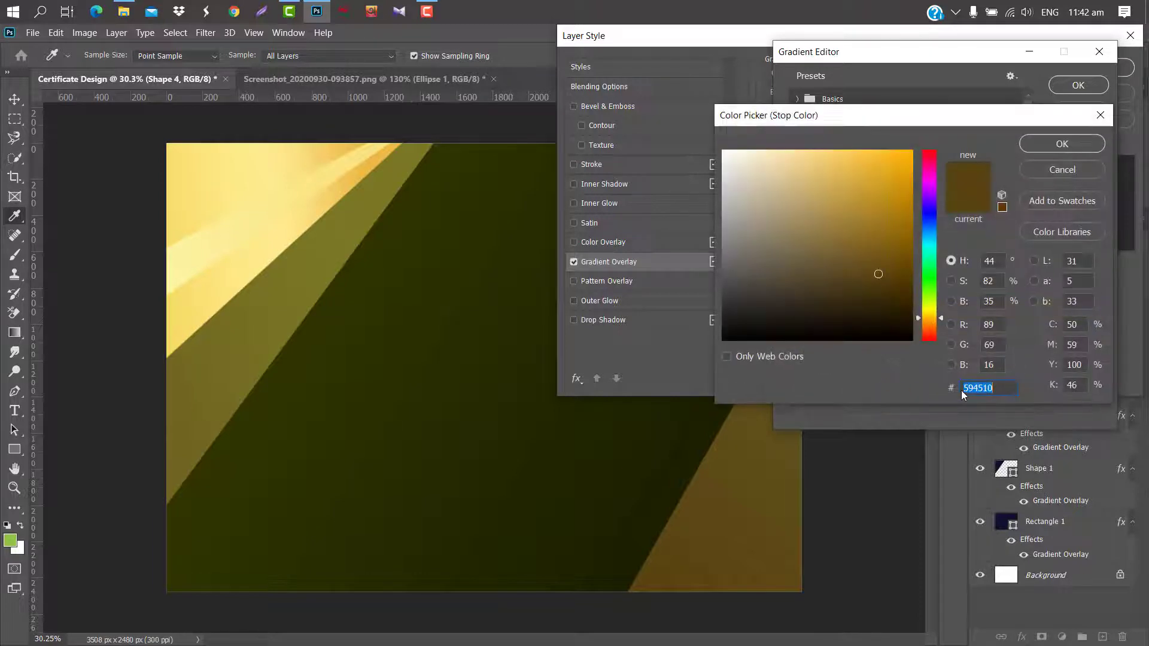
left_click(1058, 141)
Set the right stop to dark olive 655b26 and apply the overlay.
left_click(1096, 327)
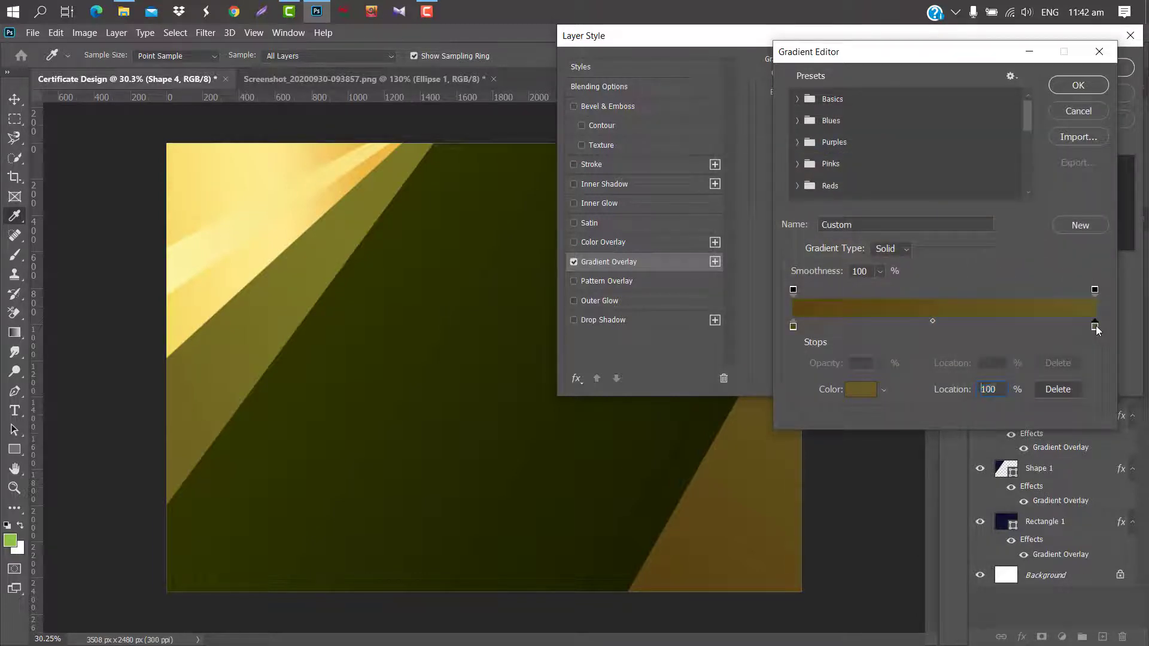
left_click(861, 389)
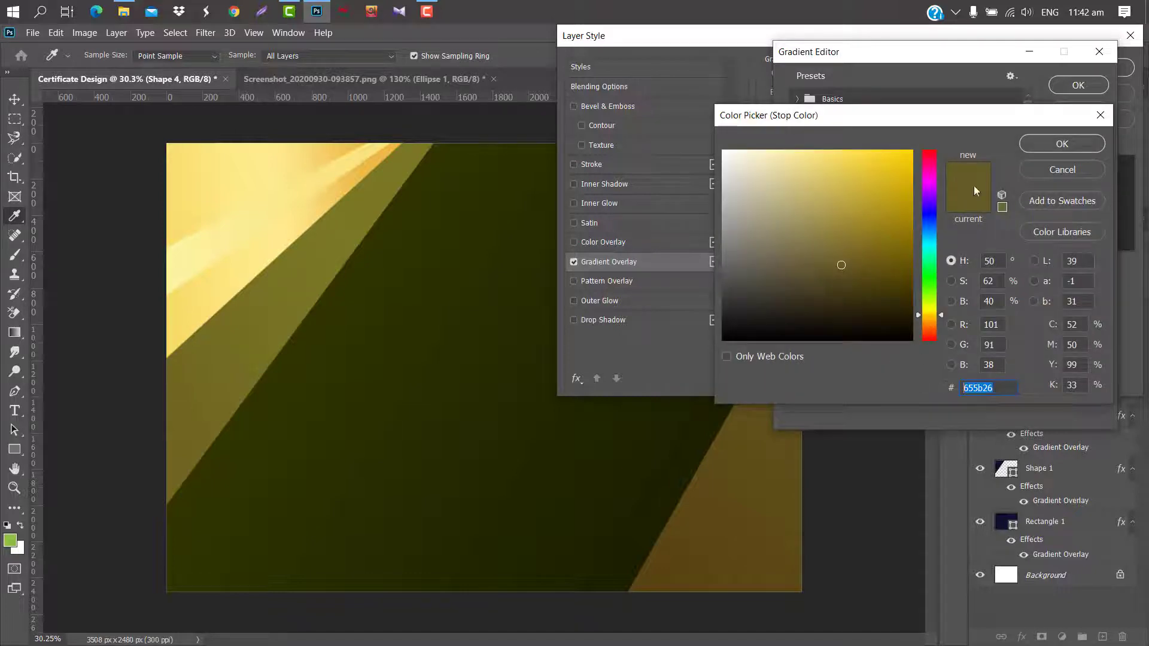
left_click(1059, 144)
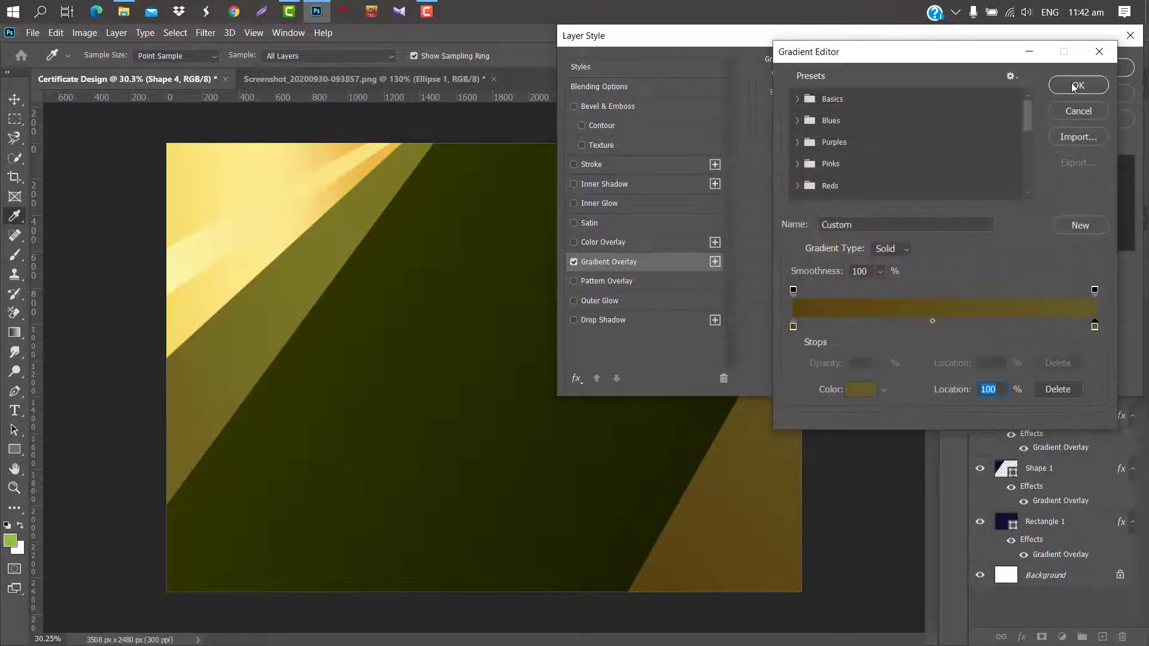
left_click(1074, 85)
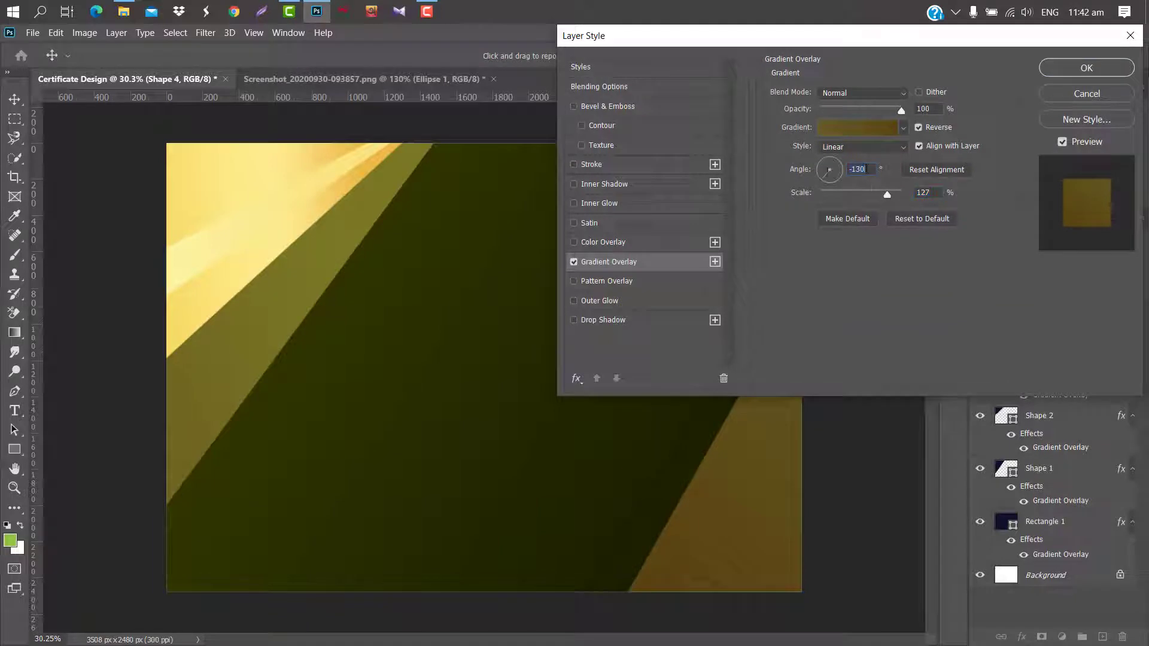
left_click(1071, 67)
left_click(16, 394)
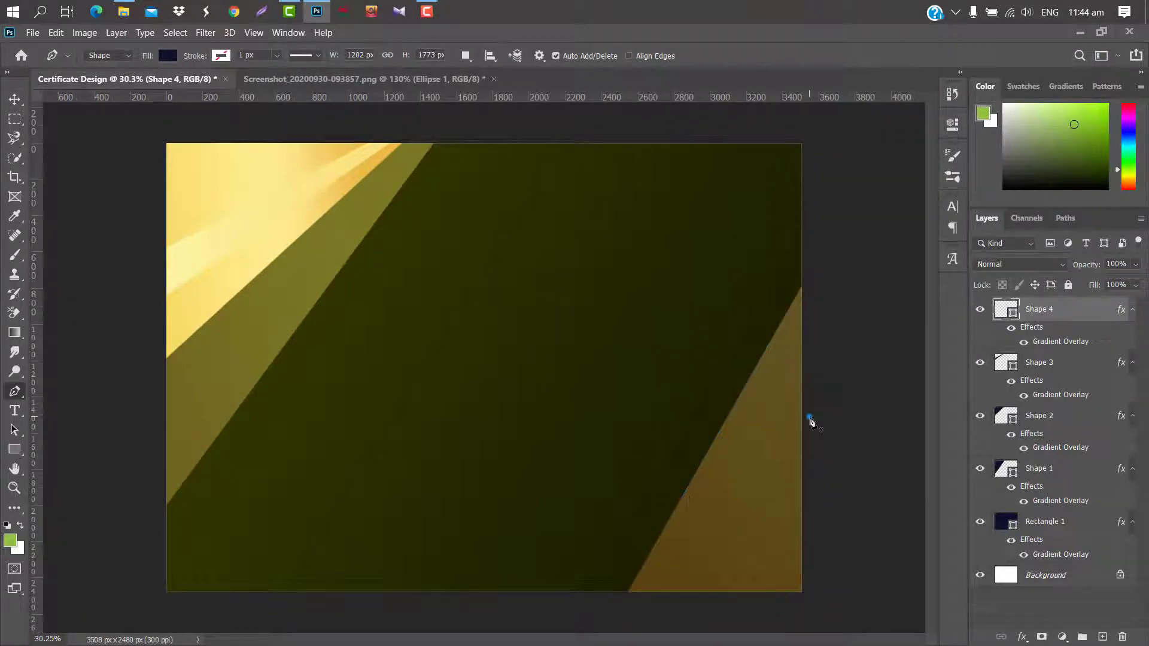
Draw a closed triangle over the bottom-right corner.
left_click(810, 418)
left_click(597, 595)
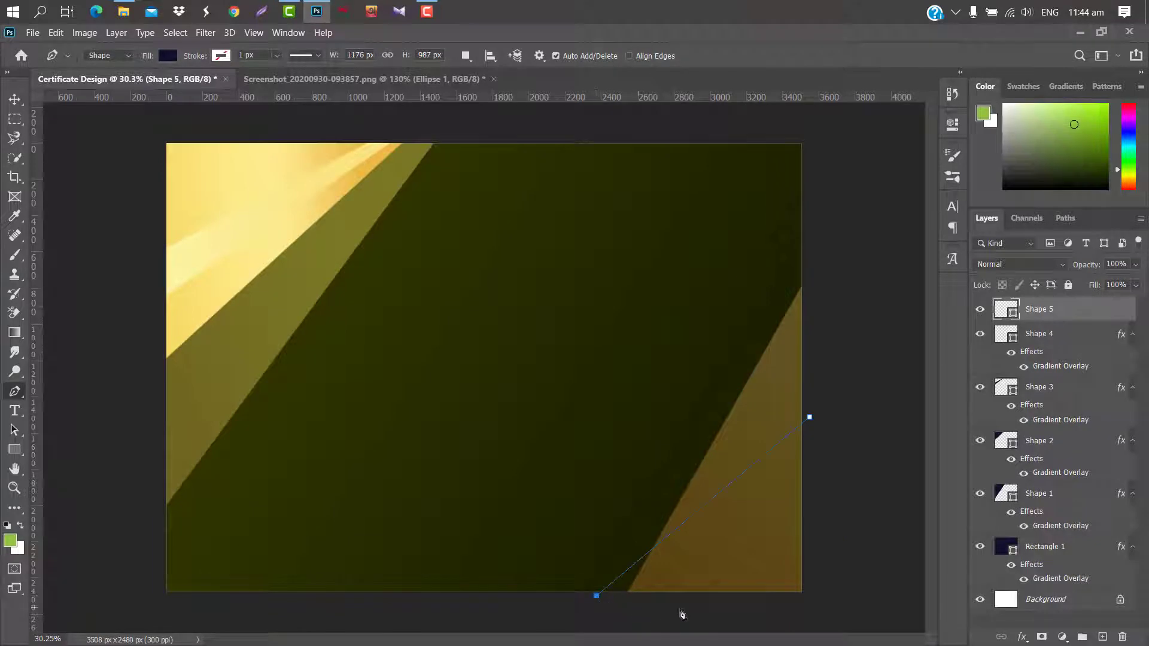
left_click(824, 608)
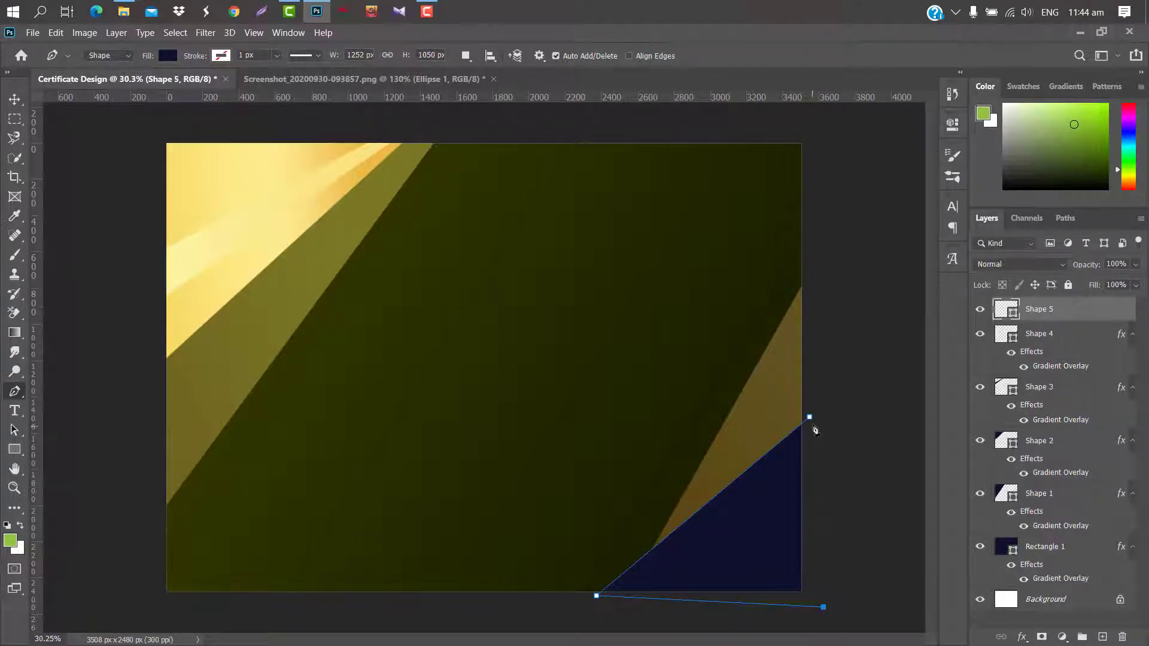
left_click(810, 417)
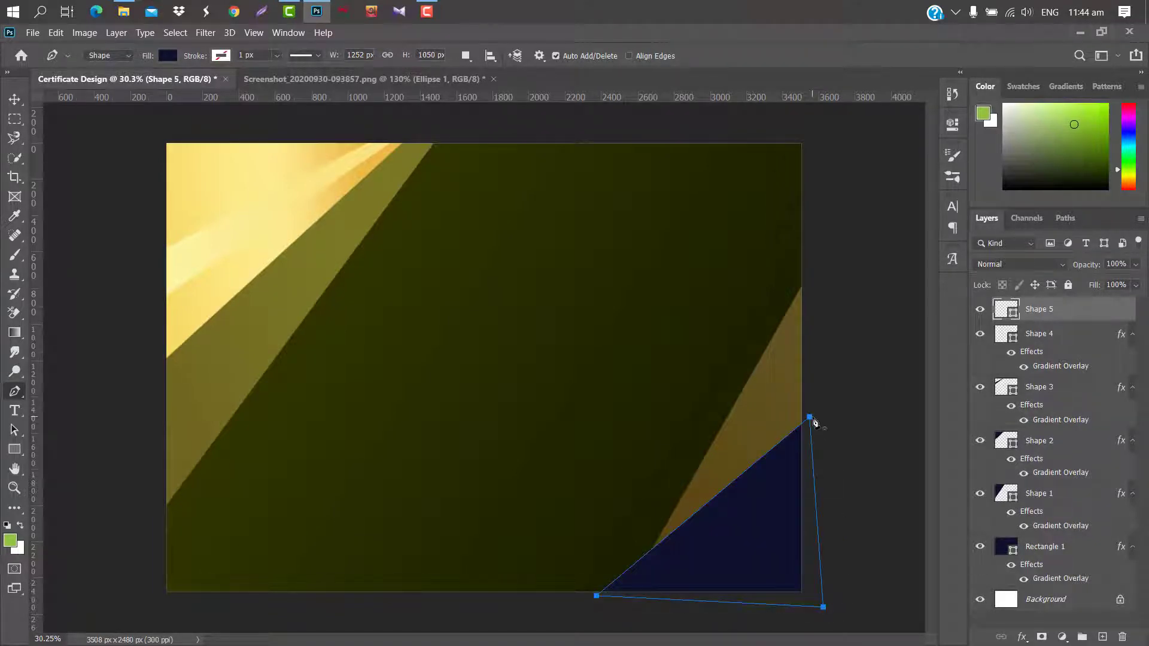
Enable a gradient overlay on Shape 5 with a light gold f5d777 start stop.
double_click(1095, 309)
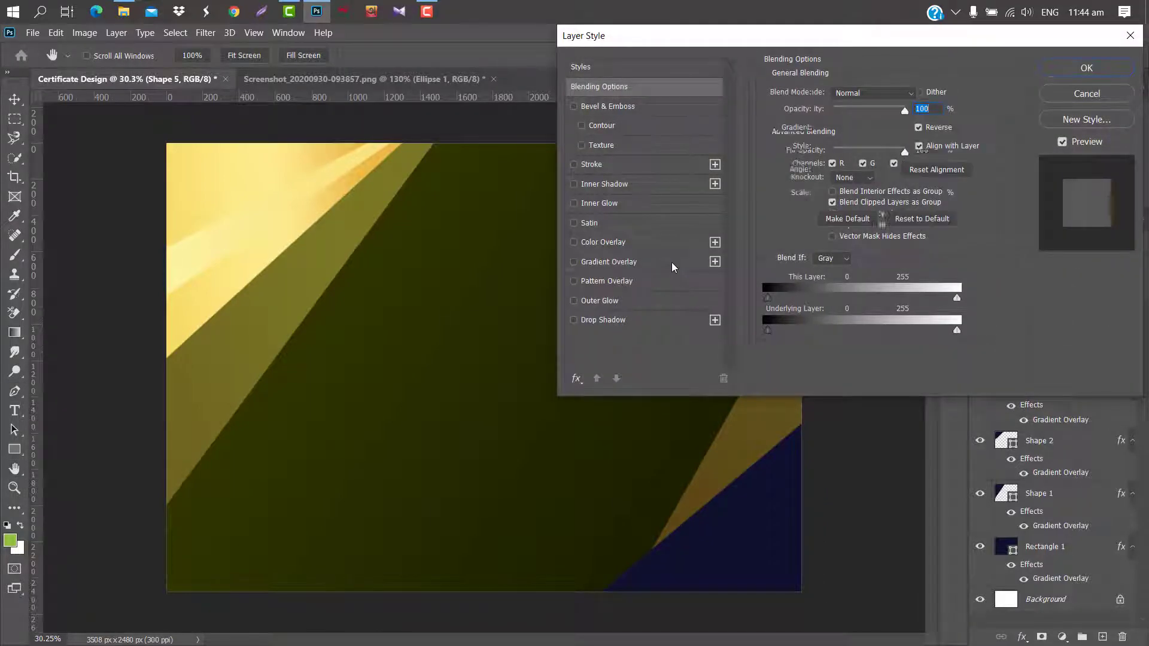
left_click(671, 262)
left_click(866, 128)
left_click(793, 326)
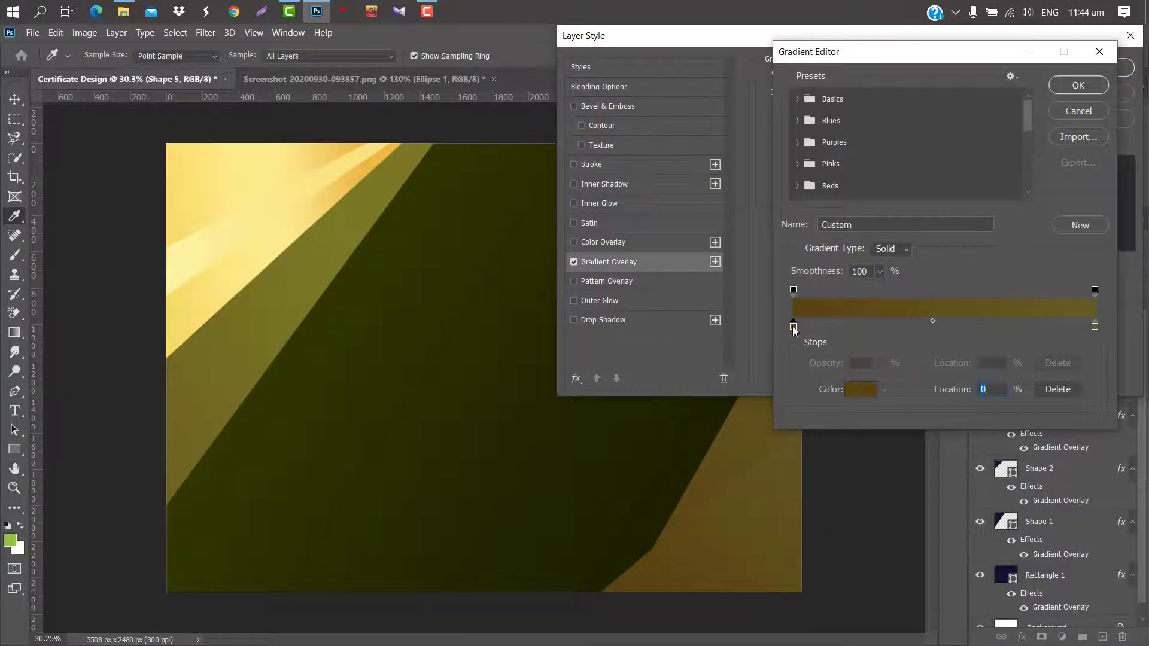
left_click(868, 388)
type("f5d777")
left_click(1062, 144)
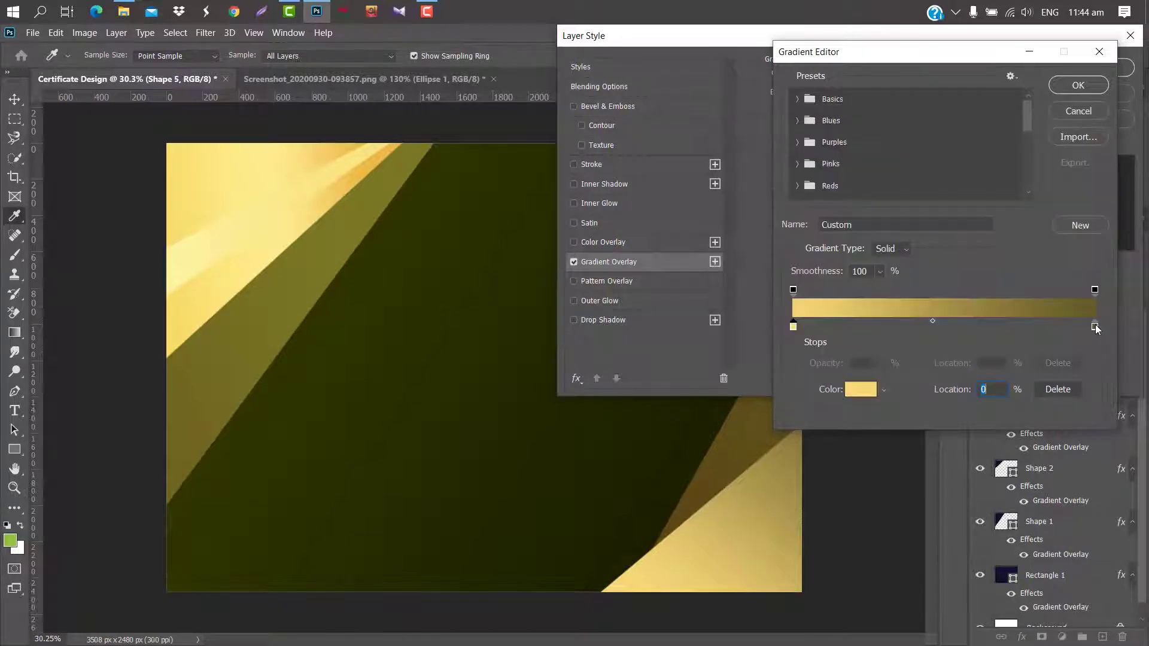
Set the end stop to orange c0822d, scale the gradient to 138% and apply.
left_click(1096, 325)
left_click(847, 393)
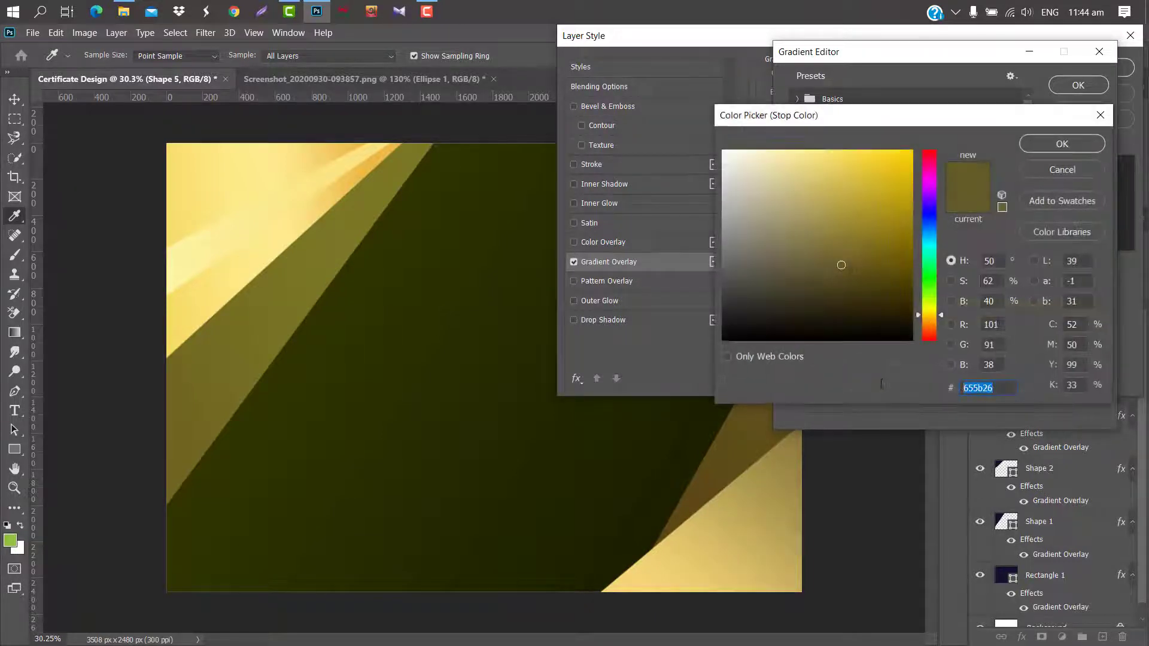
type("c0822d")
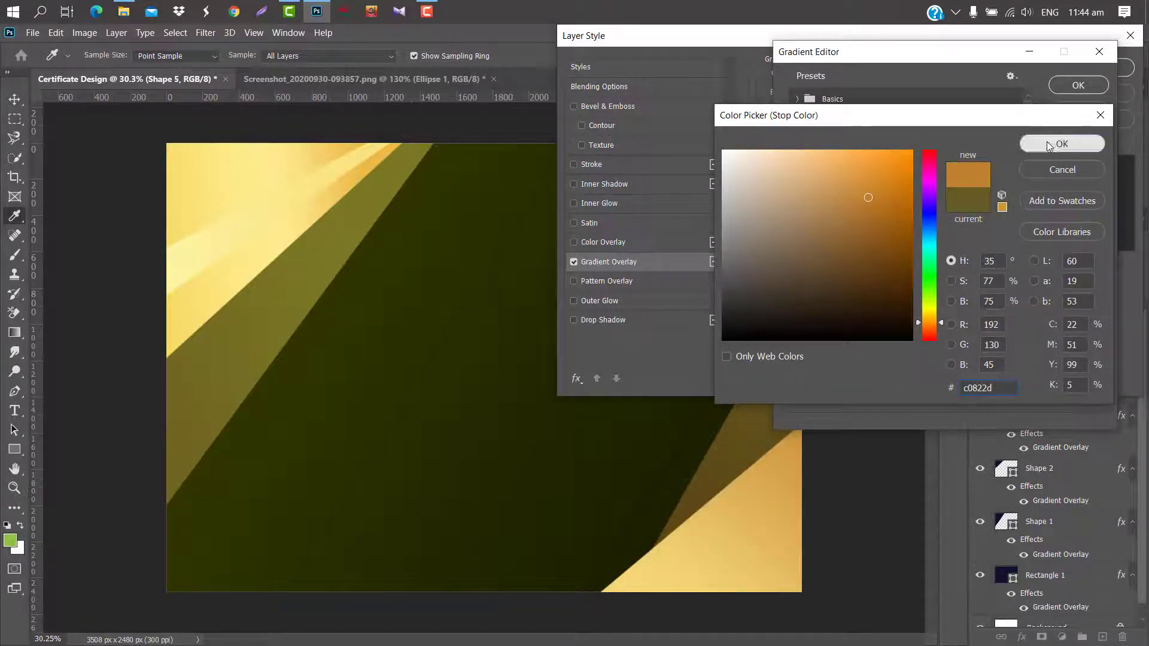
left_click(1048, 145)
left_click(1078, 85)
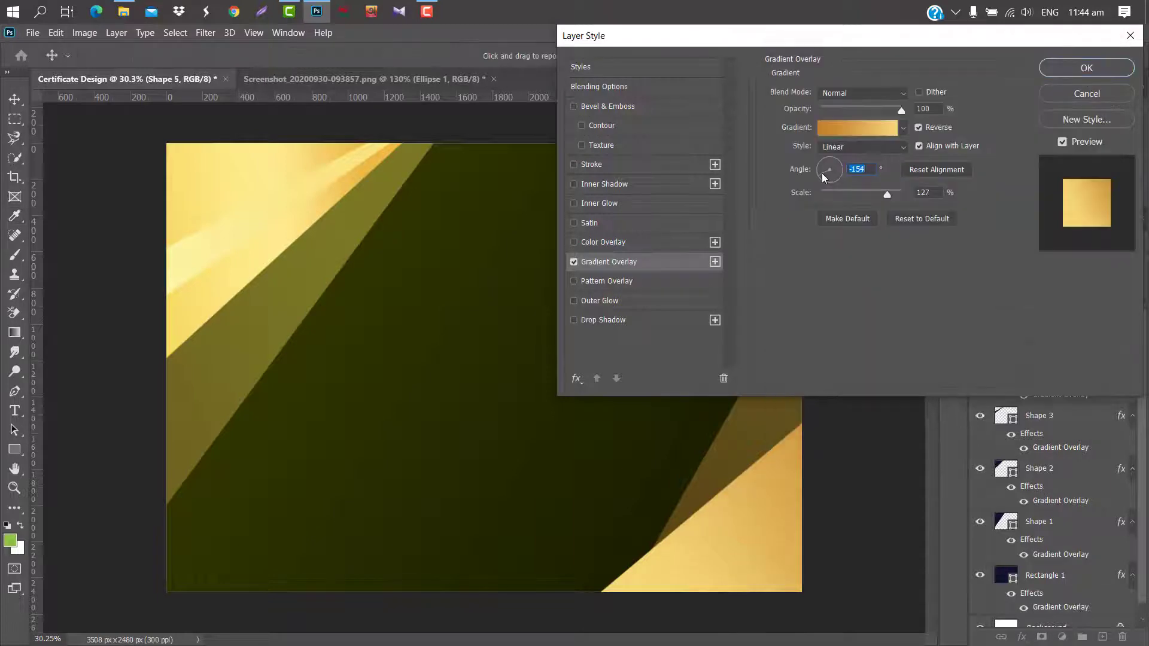
left_click_drag(888, 192, 894, 192)
left_click(1065, 71)
left_click(14, 100)
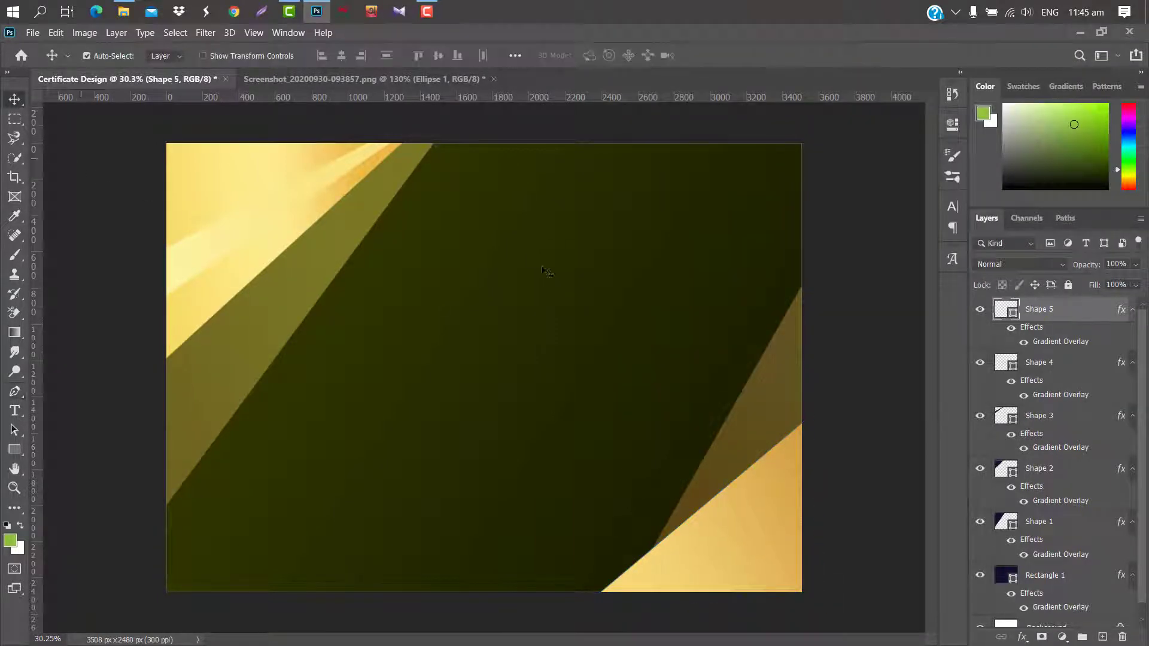
Draw a narrow four-point stripe across the bottom-right gold corner with the Pen tool.
left_click(17, 391)
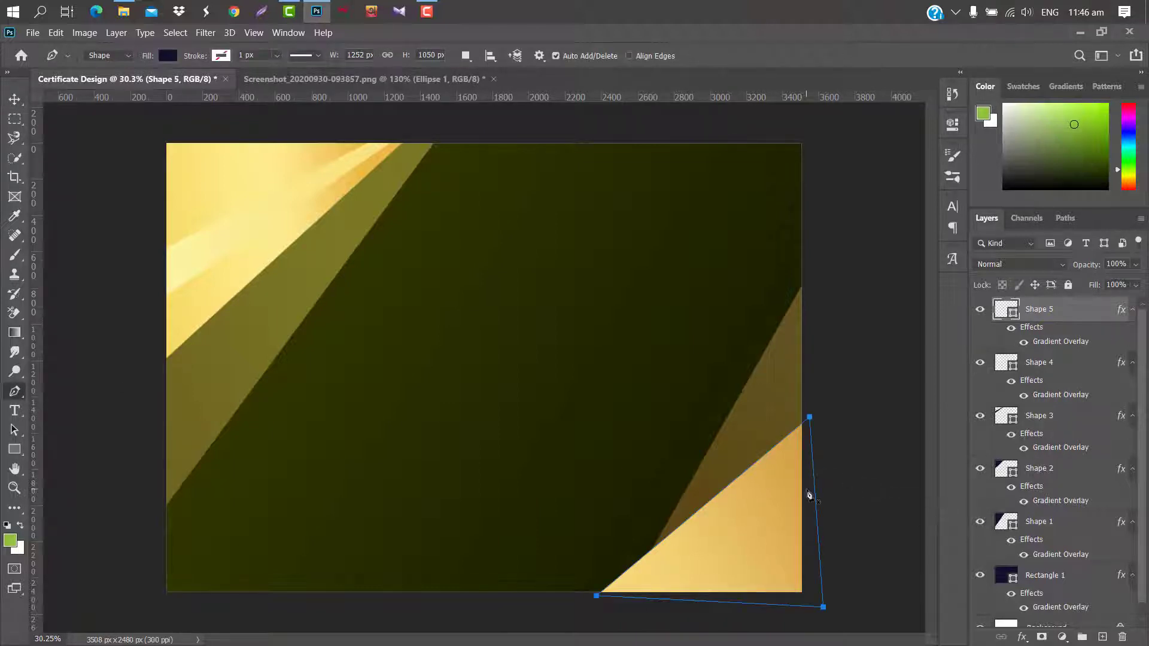
left_click(807, 490)
left_click(556, 597)
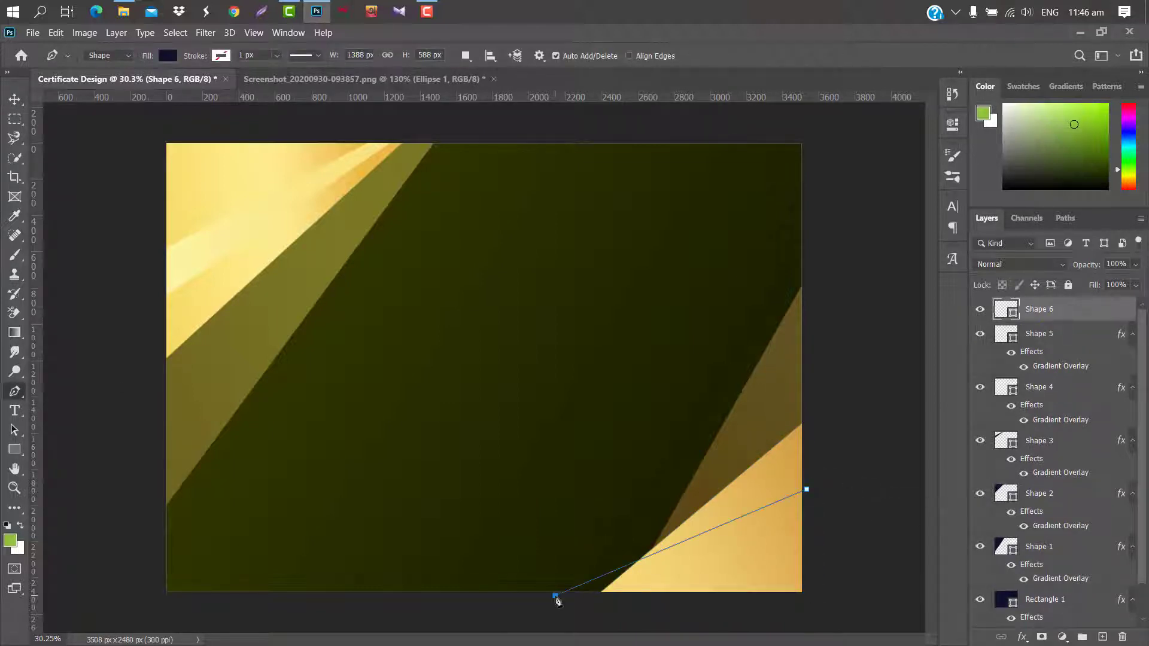
left_click(572, 600)
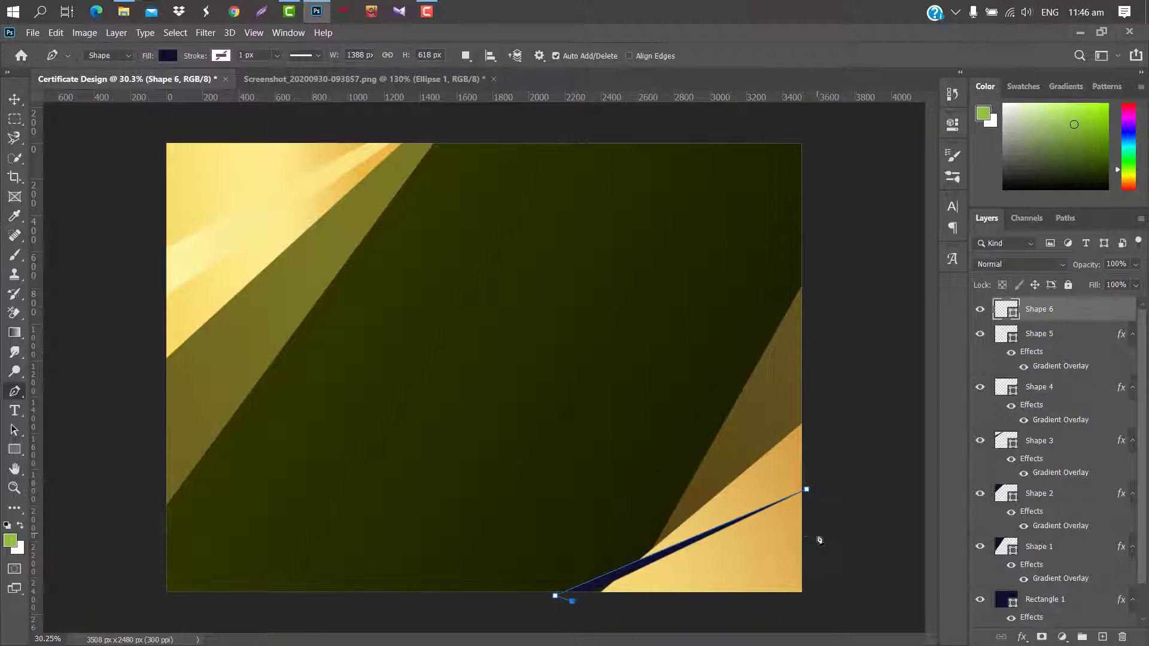
left_click(818, 533)
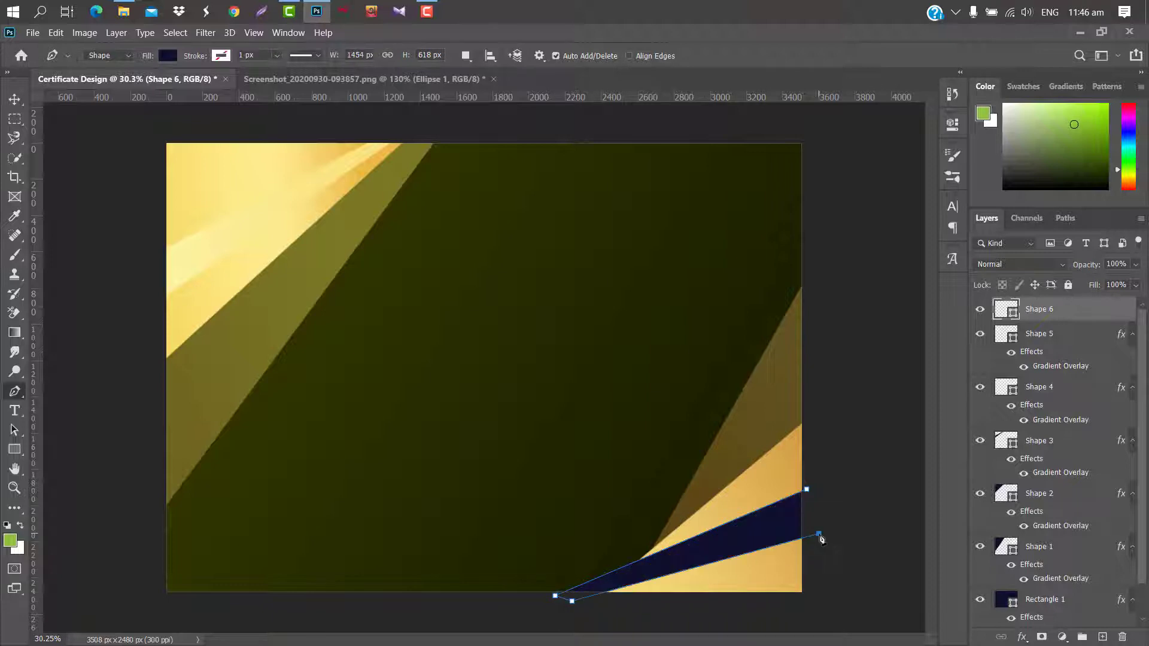
left_click(808, 491)
Give Shape 6 a gold Gradient Overlay running from #f5d777 to #c0822d.
double_click(1104, 314)
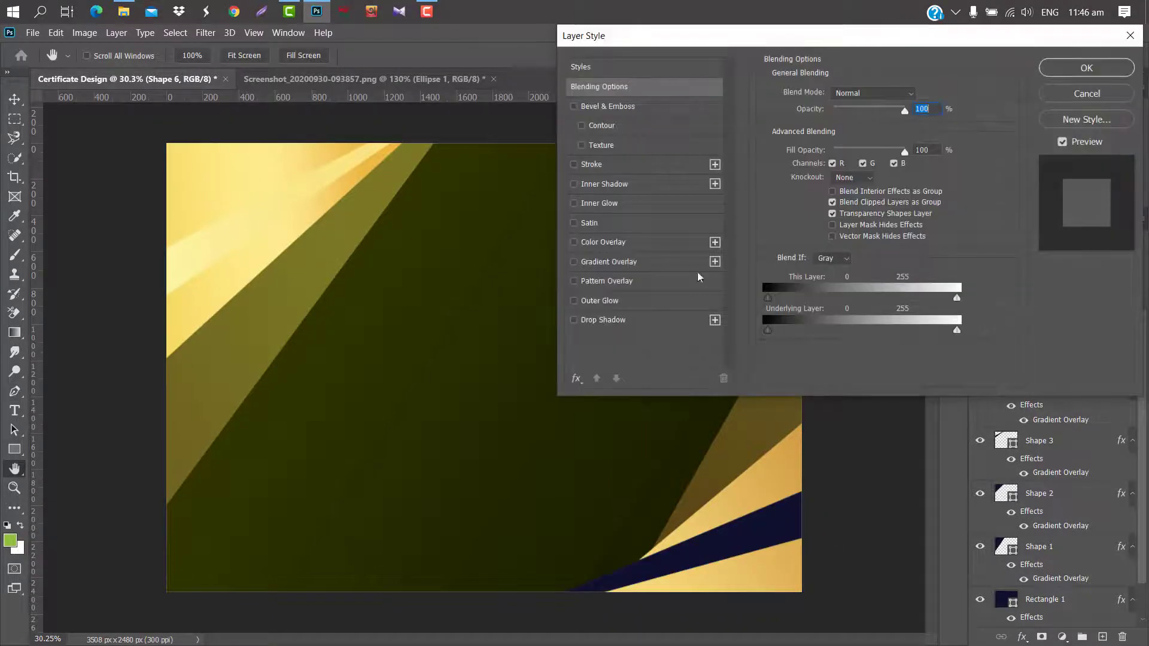
left_click(651, 265)
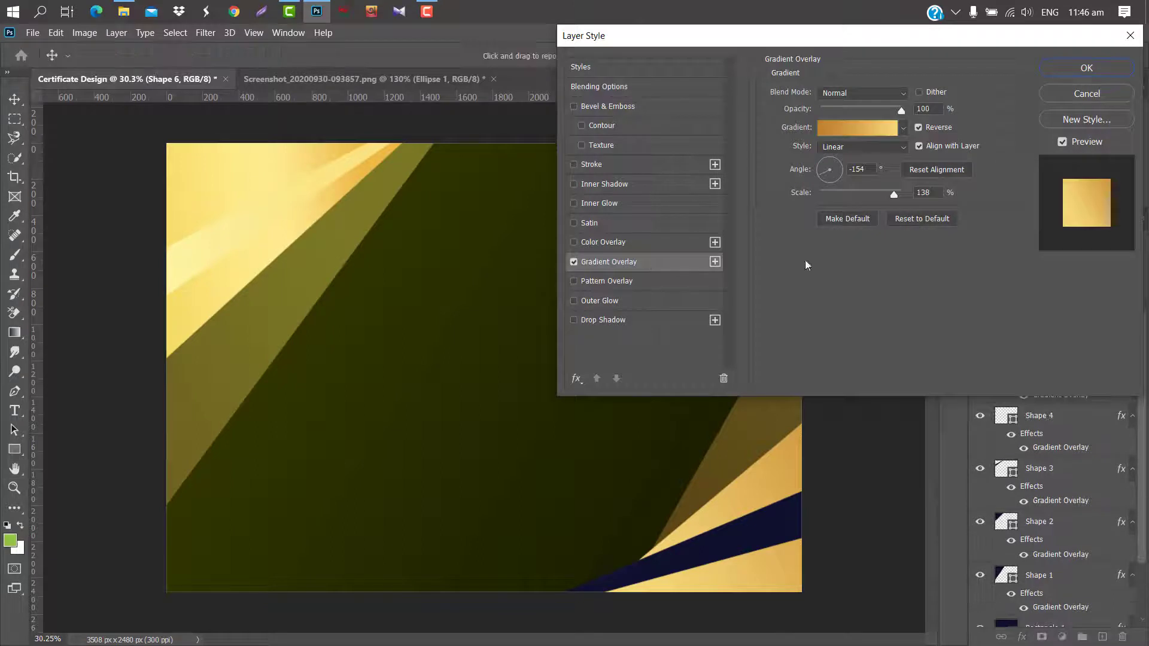
left_click(850, 127)
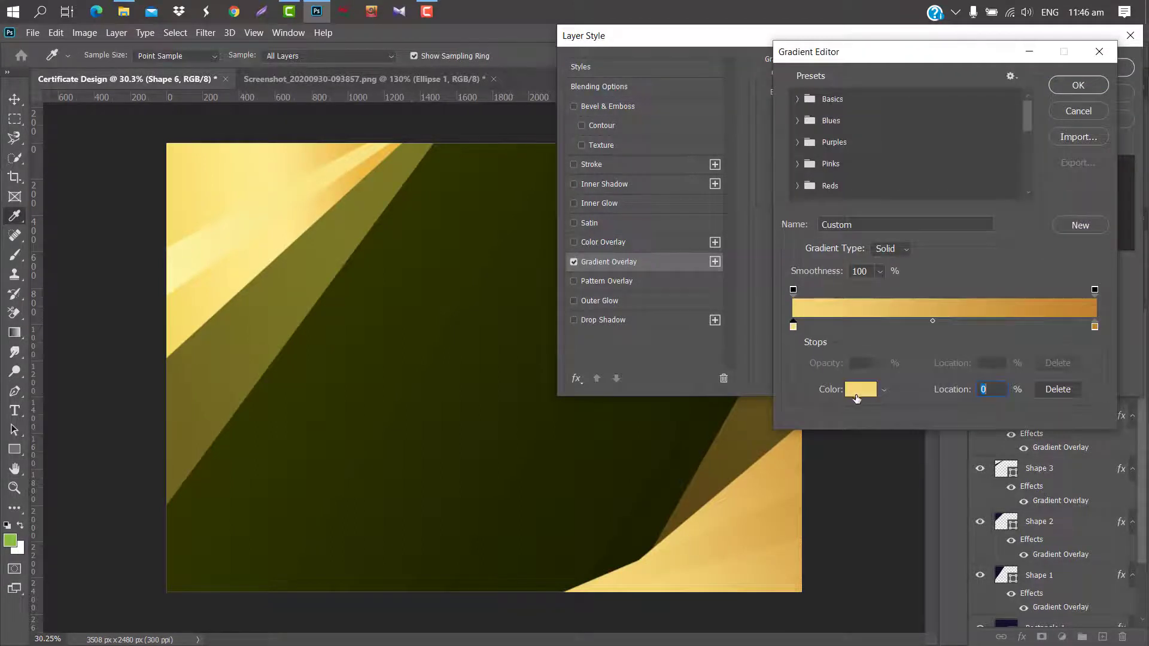
left_click(861, 389)
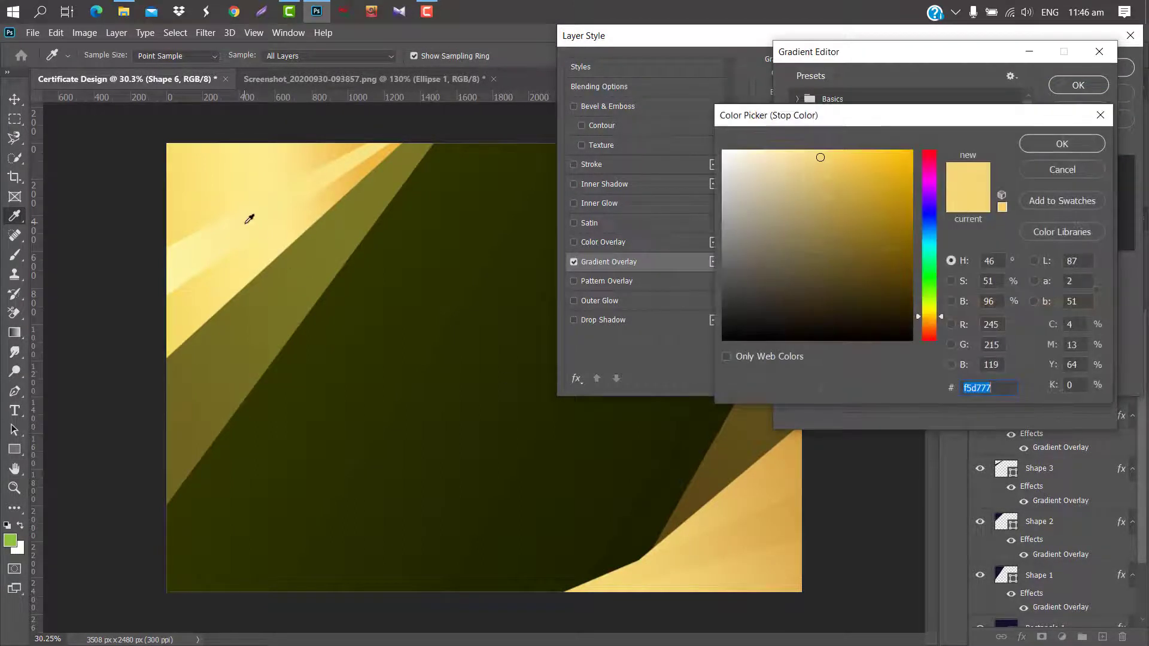
left_click(249, 218)
left_click(1062, 143)
left_click(1095, 327)
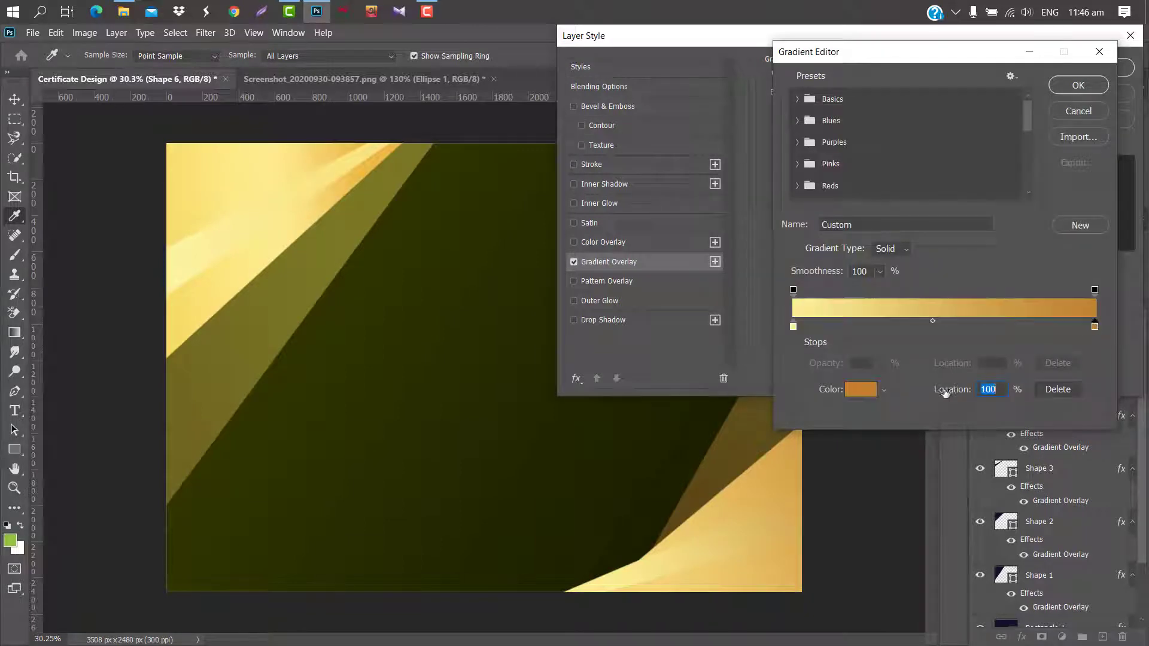
left_click(873, 392)
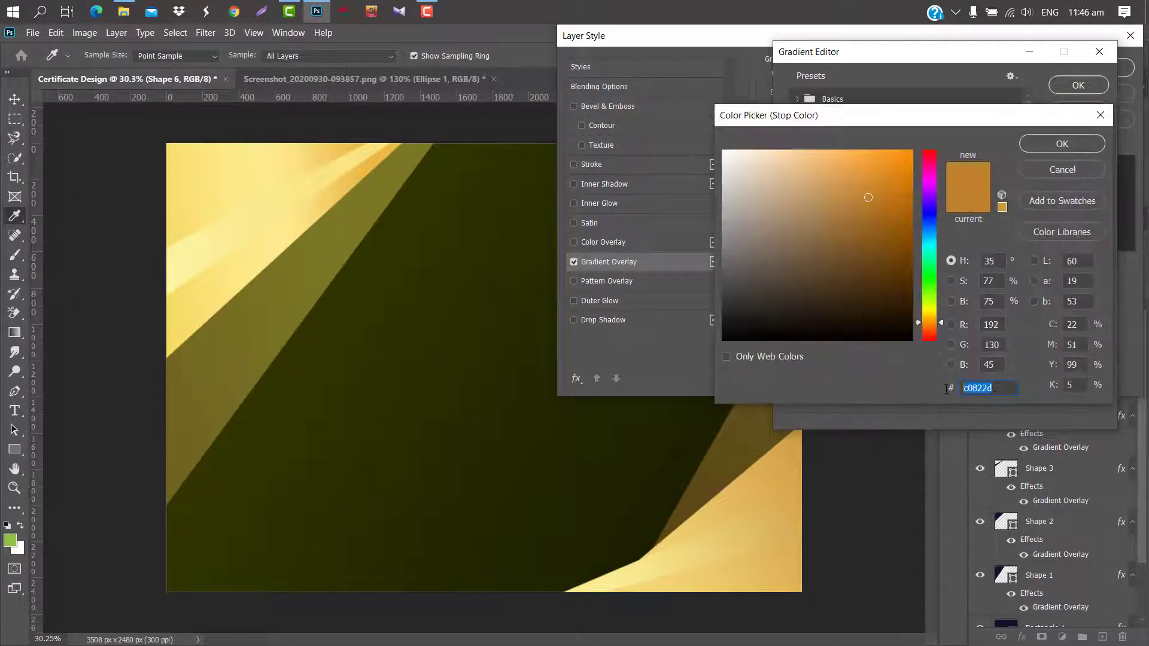
type("f5d777")
left_click(1049, 143)
left_click(1064, 84)
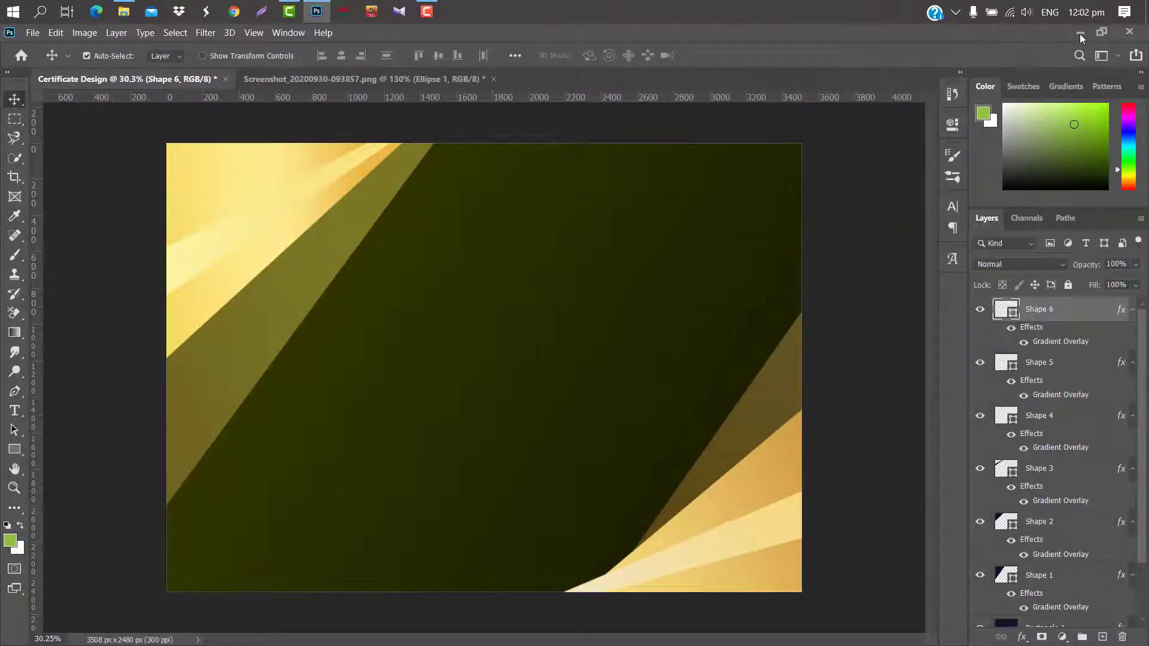
Drop the Award Png badge onto the canvas, enlarge it and settle it top-left.
left_click(1080, 33)
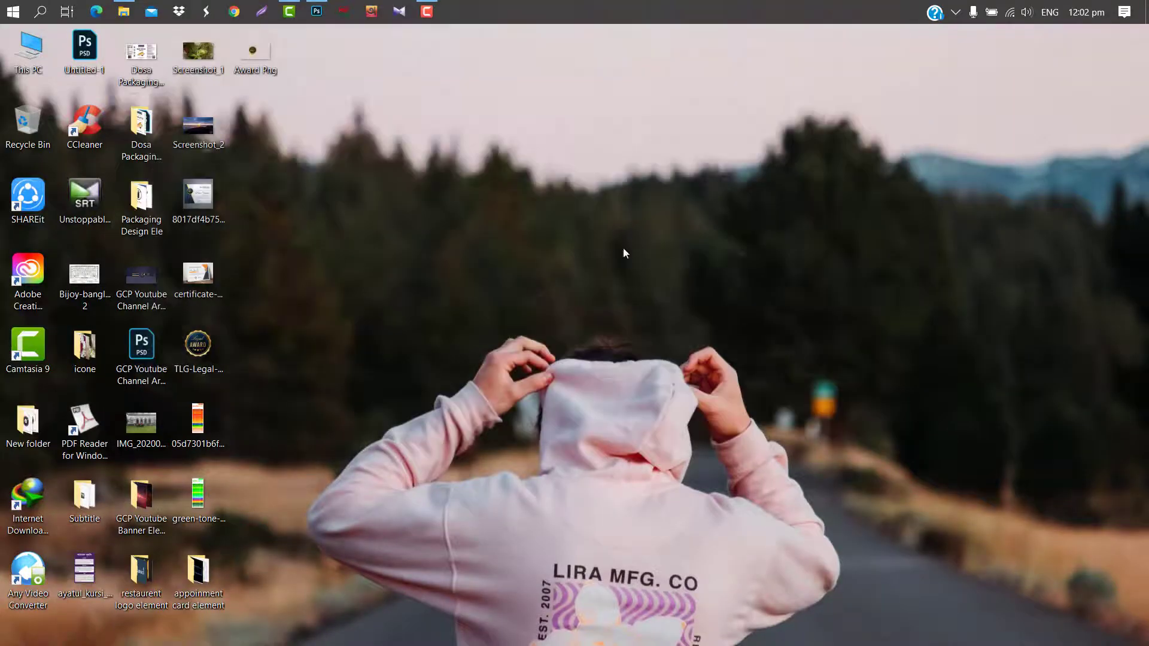
left_click(316, 12)
left_click_drag(400, 211, 400, 213)
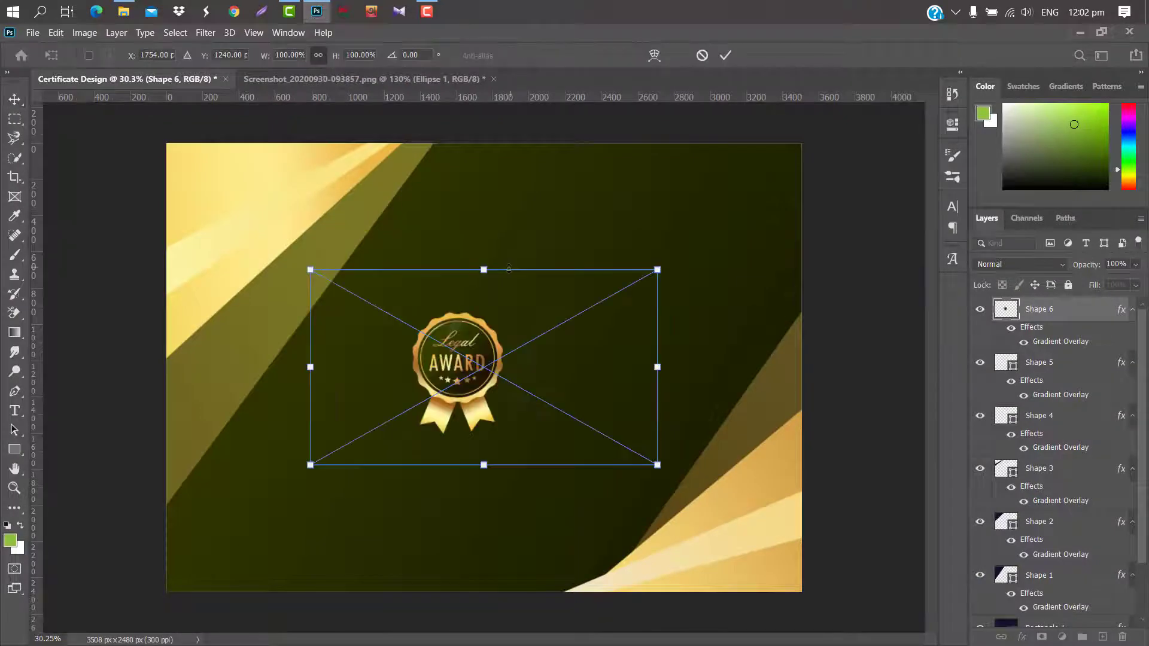
left_click_drag(439, 267, 440, 114)
left_click_drag(603, 322, 470, 307)
left_click_drag(636, 274, 601, 272)
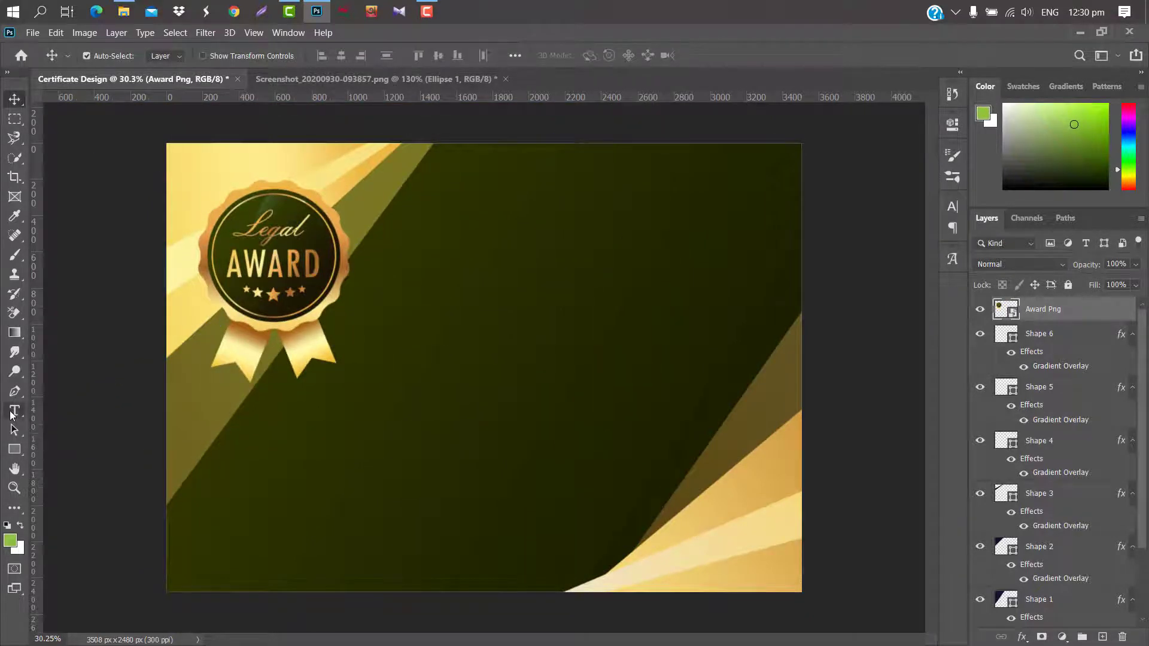
left_click(12, 414)
Replace the placeholder heading text beside the badge with CERTIFICATE.
left_click(398, 255)
left_click(637, 247)
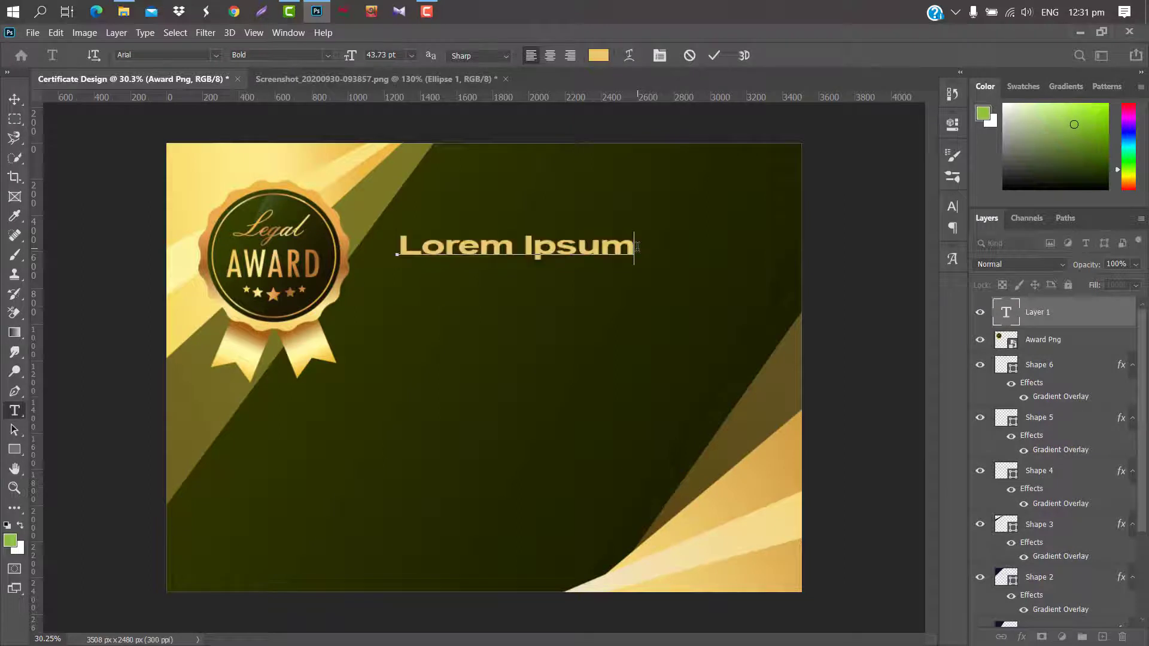
key("BackSpace")
key("BackSpace")
key("BackSpace")
key("BackSpace")
key("BackSpace")
key("BackSpace")
key("BackSpace")
key("BackSpace")
key("BackSpace")
key("BackSpace")
key("BackSpace")
type("C")
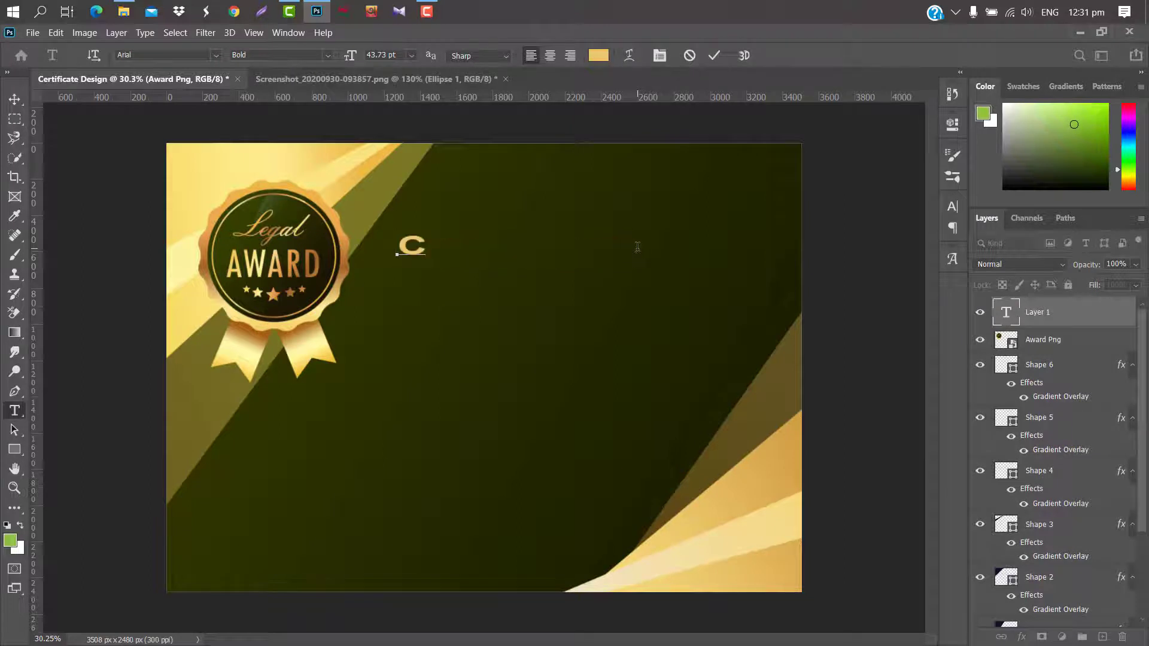
type("ERTIFICATE")
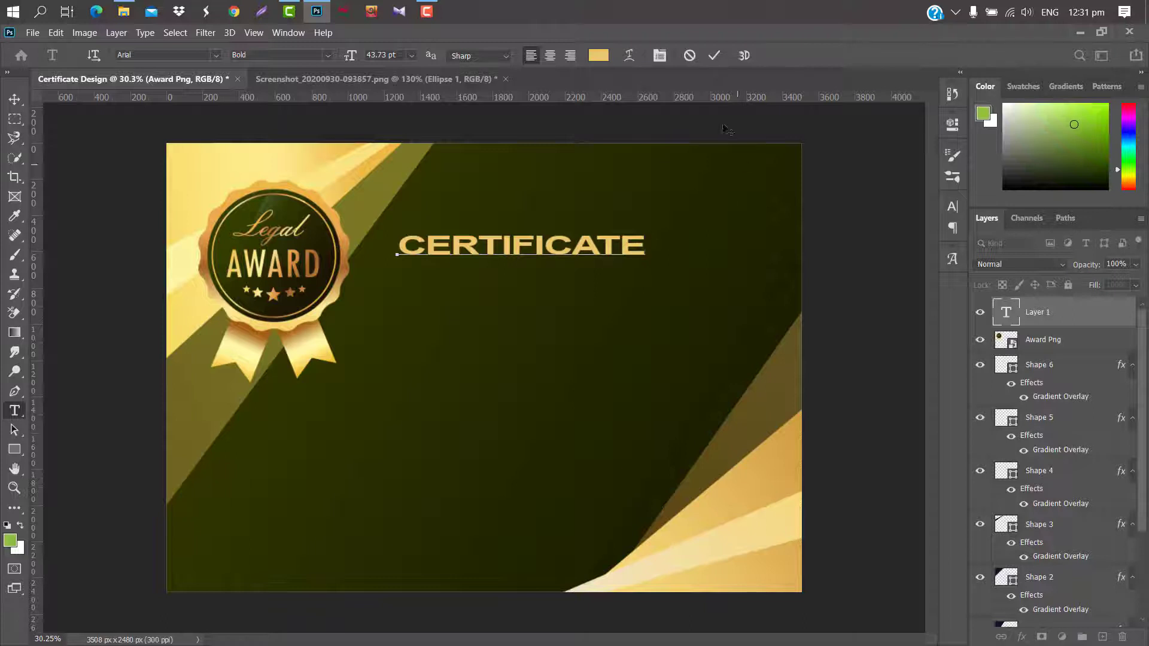
left_click(714, 55)
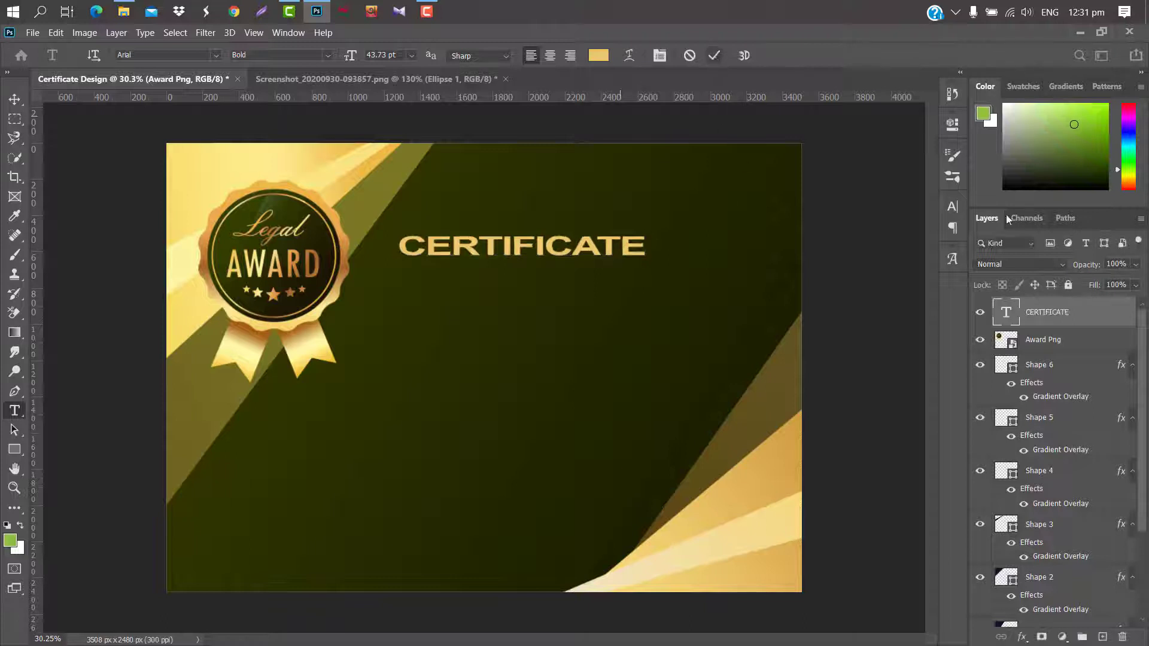
Set the heading in Akrobat at 51.73 pt with tracking raised to 180.
left_click(953, 206)
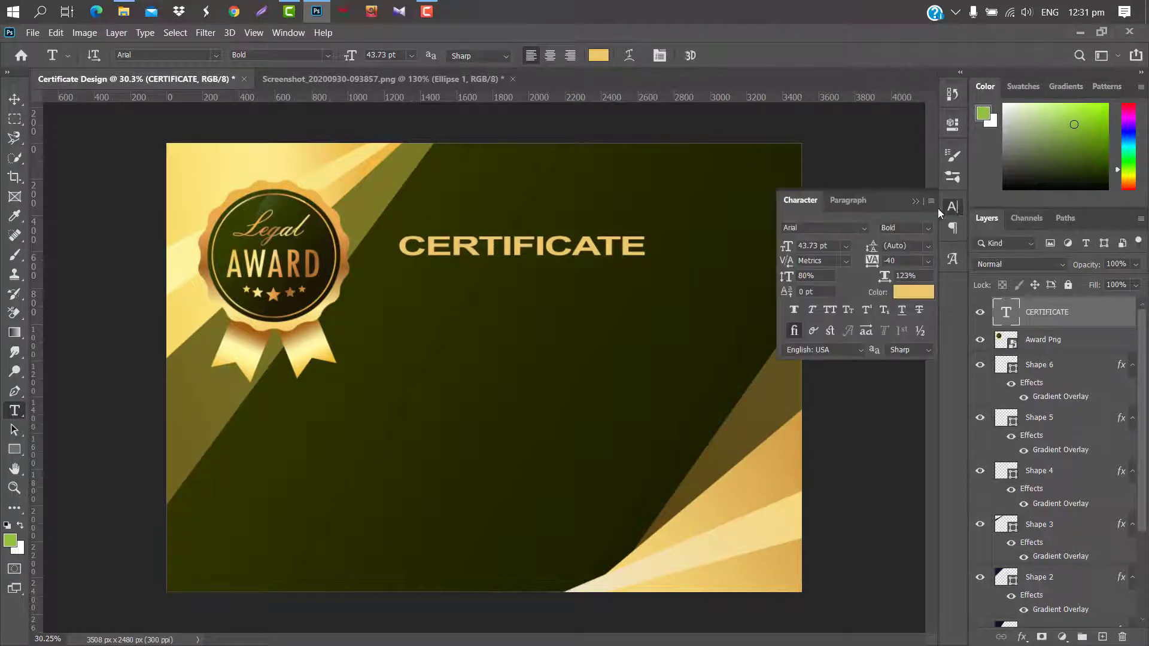
left_click(864, 228)
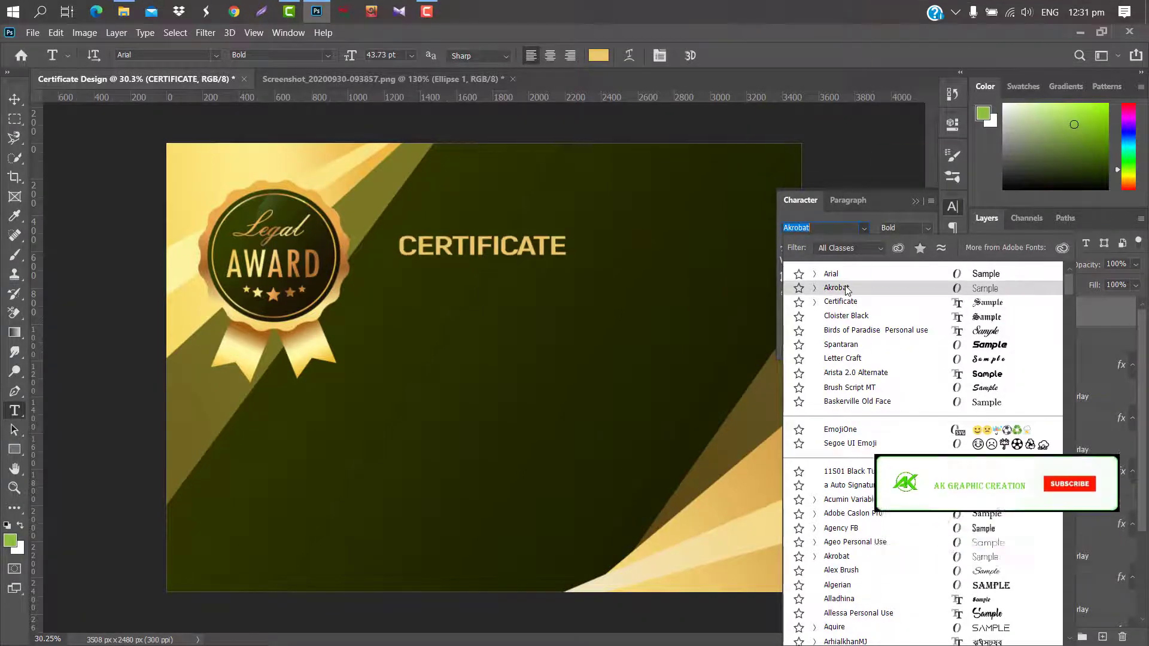
left_click(848, 290)
left_click_drag(791, 247, 796, 247)
left_click_drag(870, 260, 876, 254)
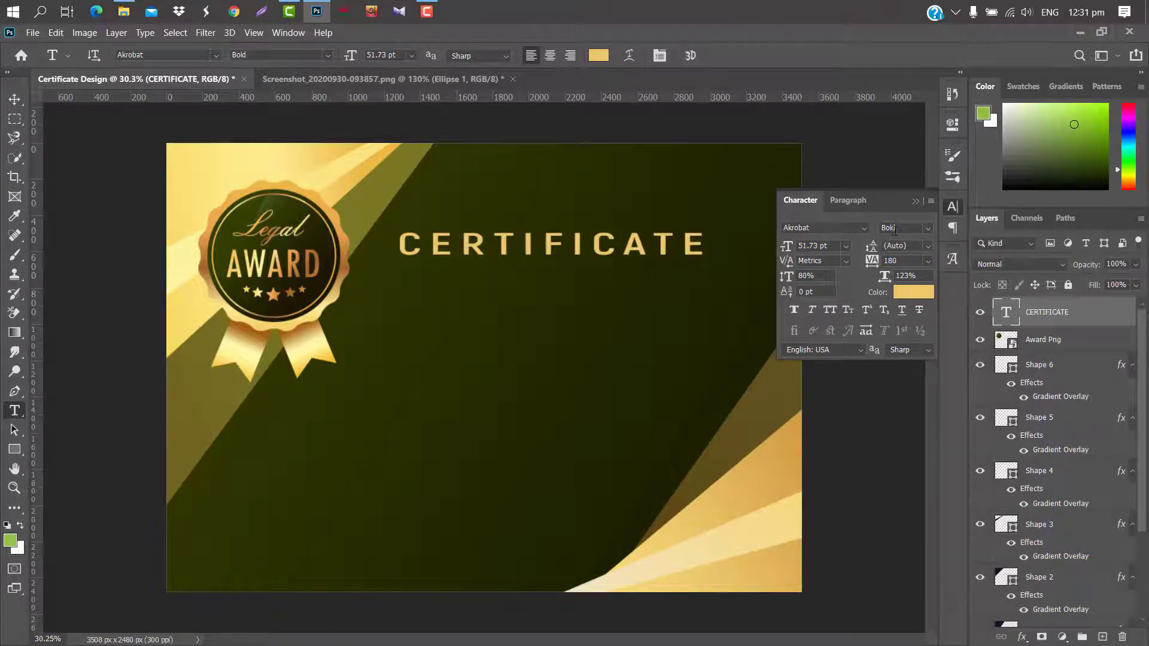
left_click(917, 201)
Resize the CERTIFICATE heading and set its vertical scale to 100%.
key("ctrl+t")
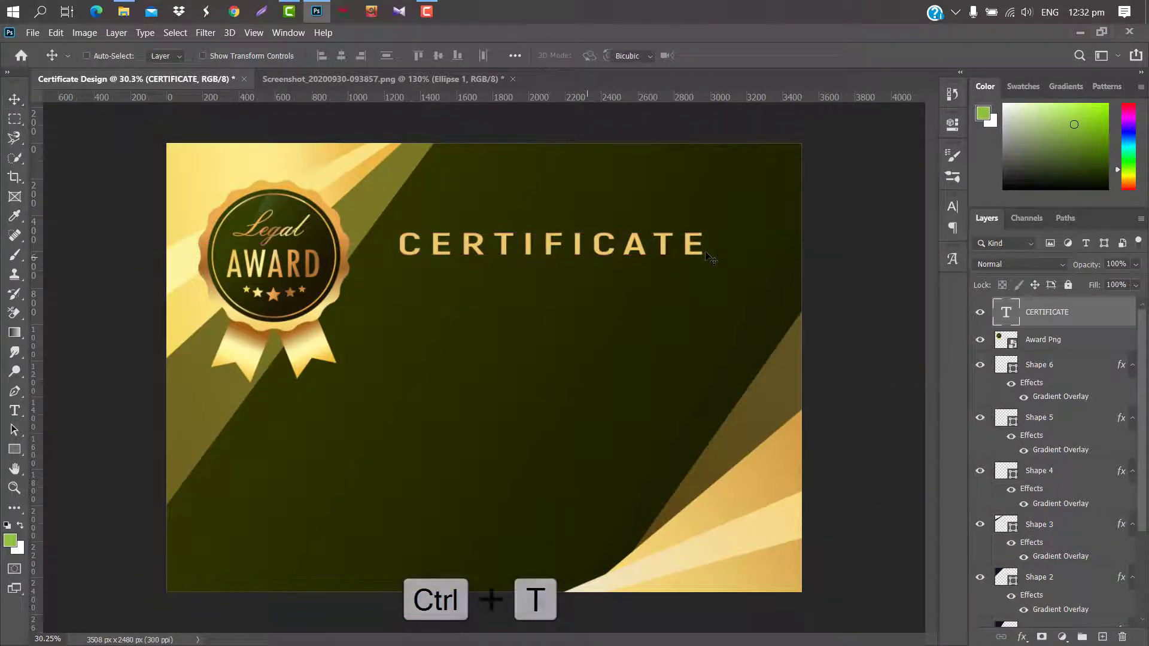
left_click_drag(713, 245, 771, 245)
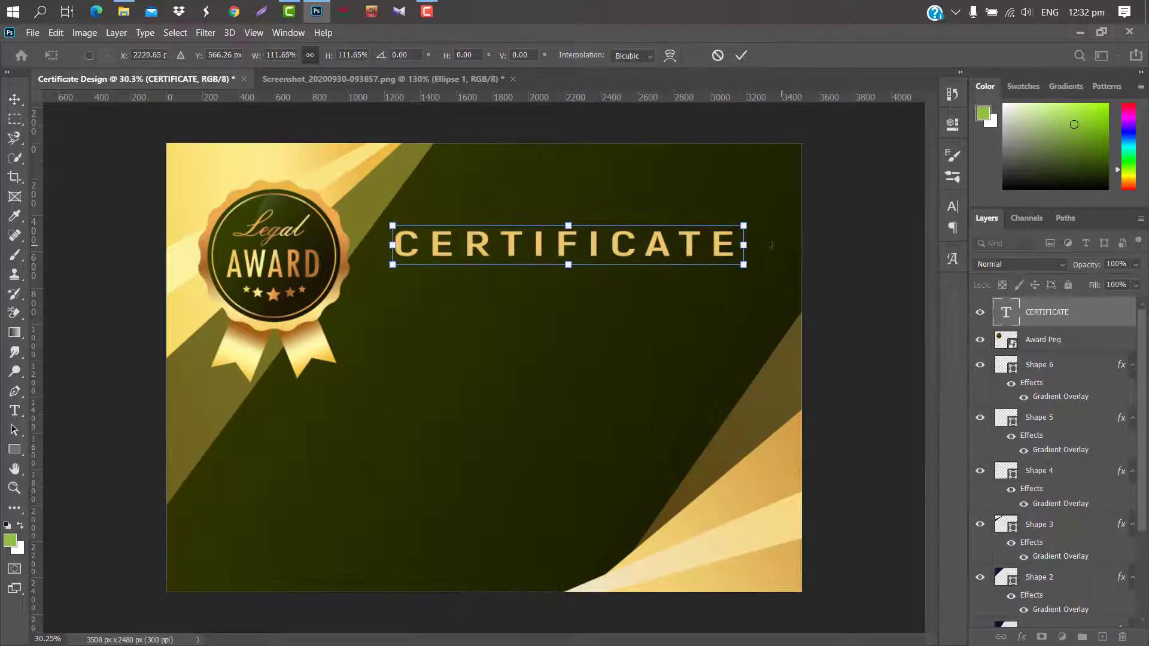
key("ctrl+z")
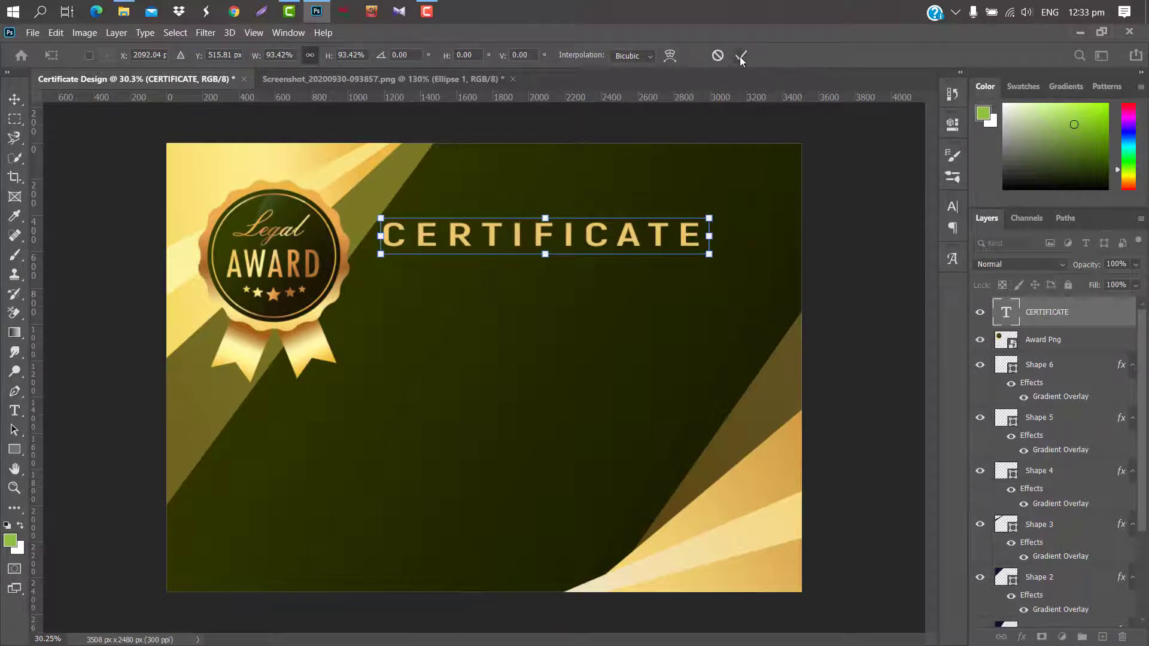
left_click(741, 55)
left_click(946, 207)
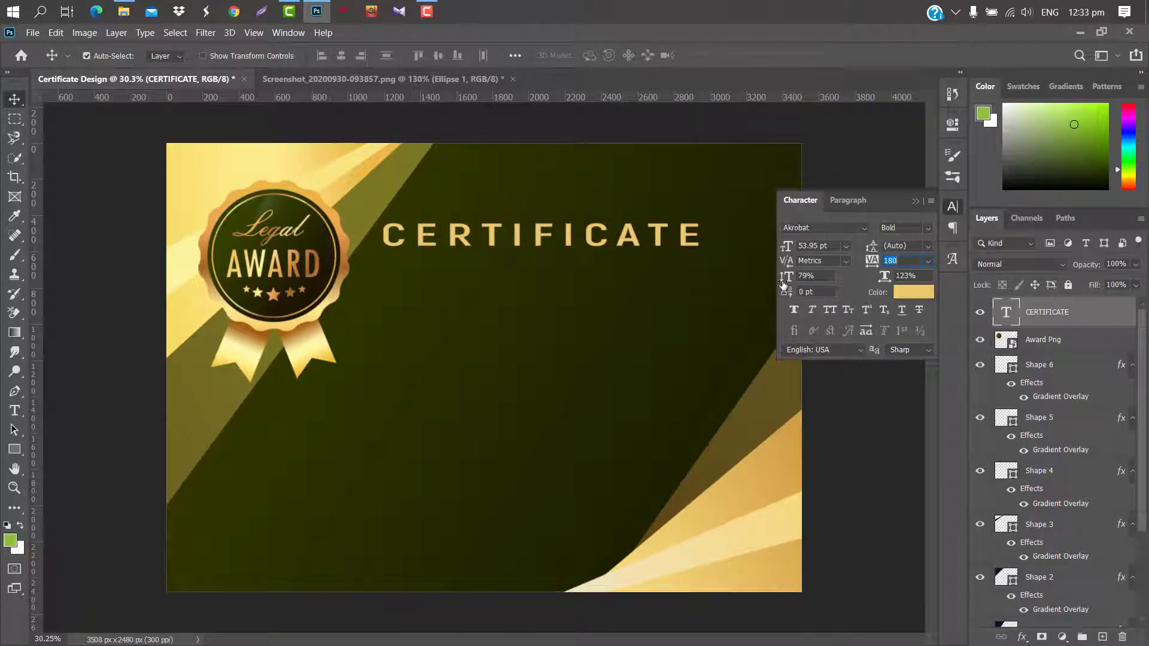
left_click_drag(784, 277, 796, 277)
left_click(915, 201)
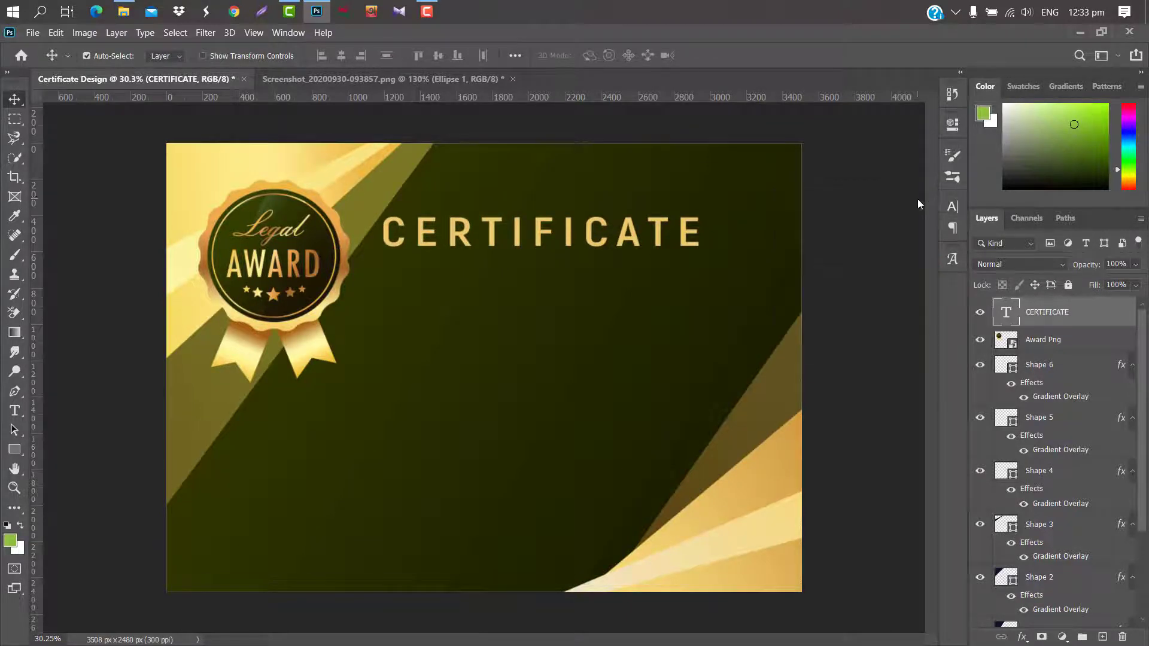
Type the OF ACHIVEMENT subtitle on a new line below the heading.
key("t")
left_click(396, 280)
type("O")
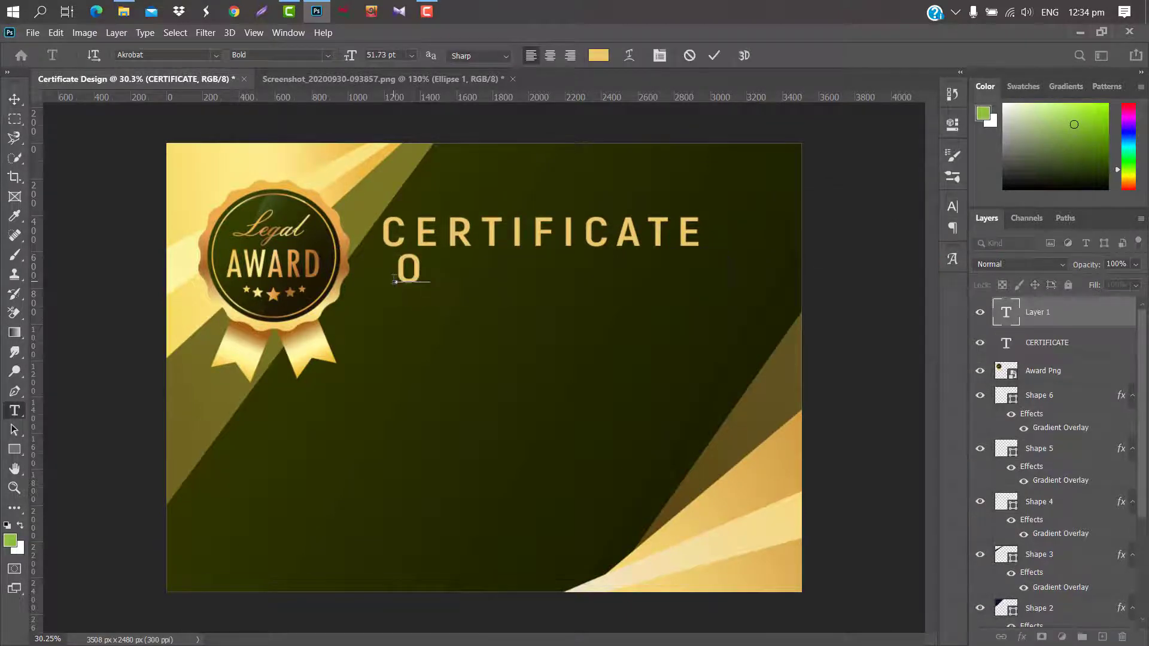
type("F ACHI")
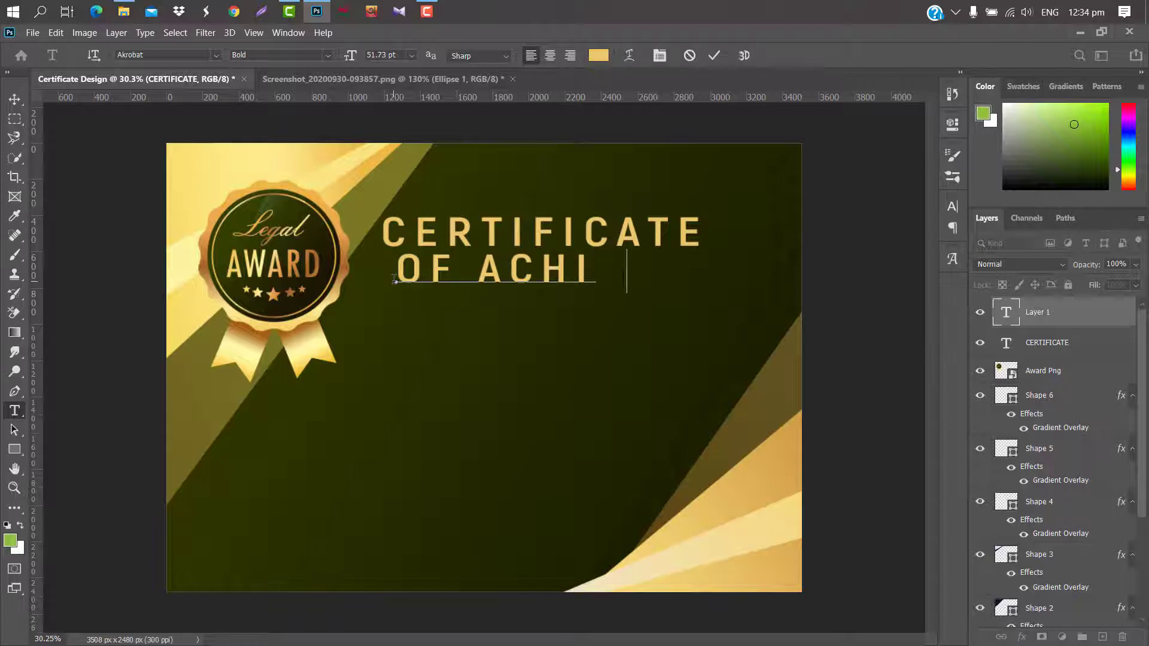
type("VEMENT")
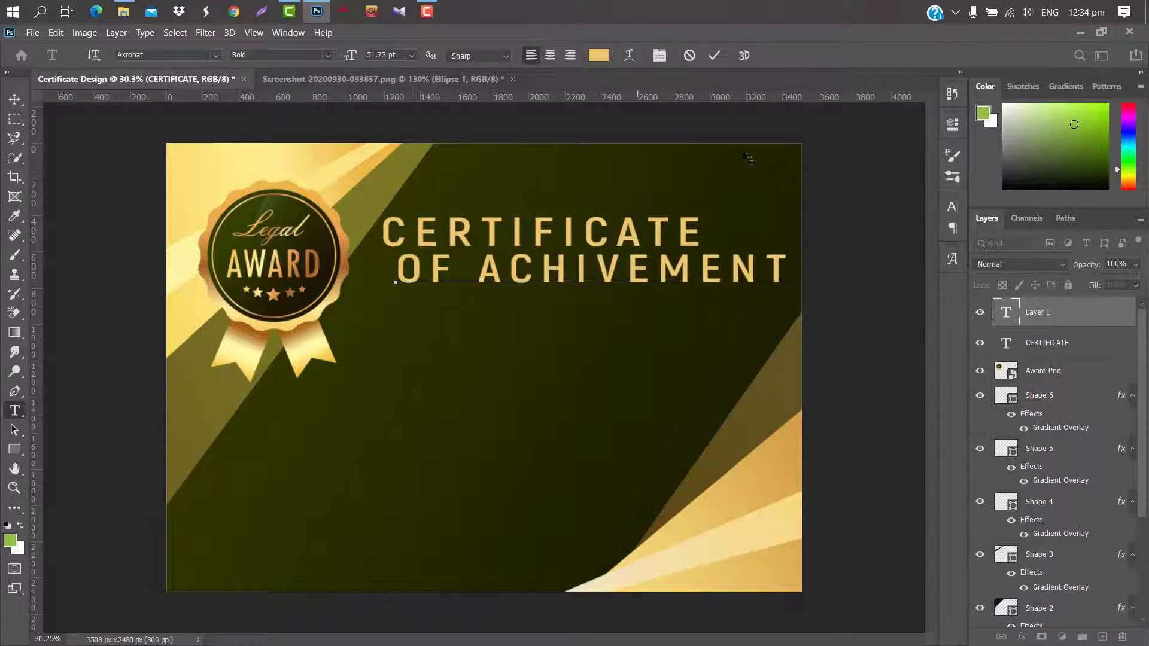
key("ctrl+Return")
Set the subtitle in Arial with tighter spacing and scale it down.
left_click(952, 207)
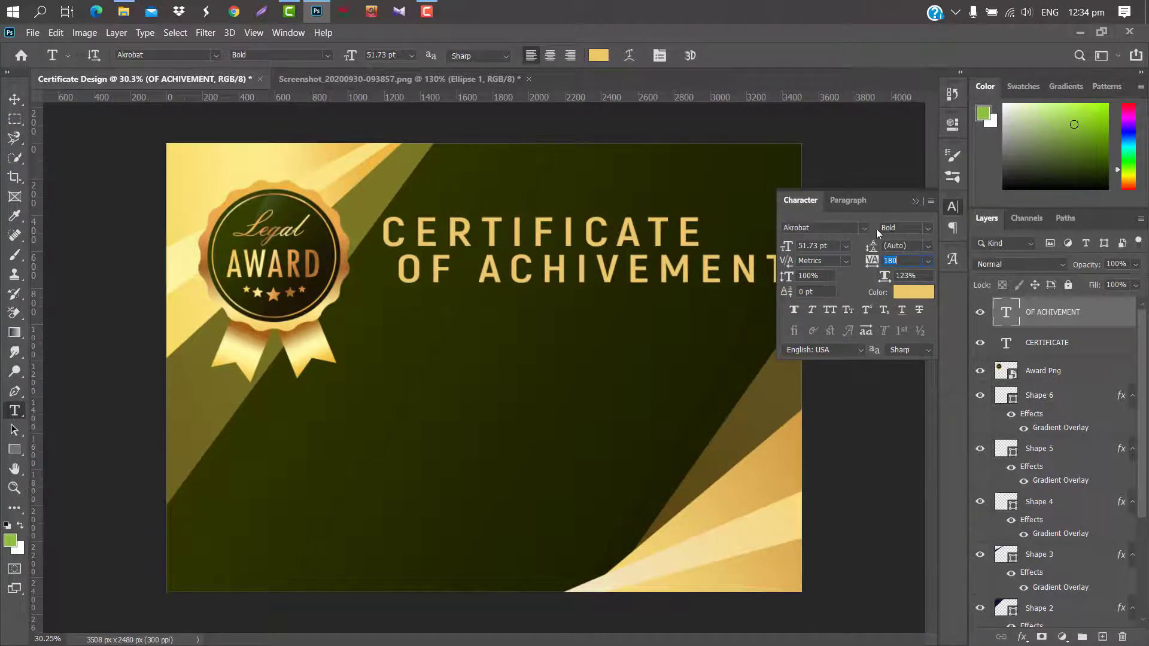
left_click(864, 228)
left_click(882, 264)
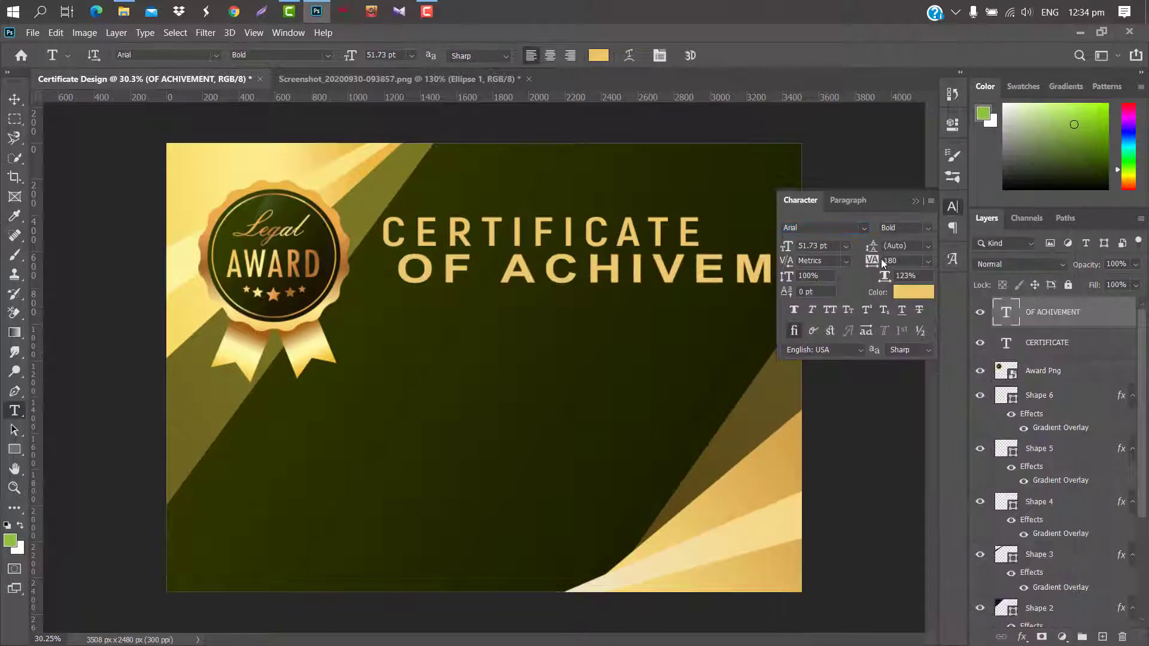
left_click_drag(873, 262, 494, 266)
left_click(916, 201)
key("ctrl+t")
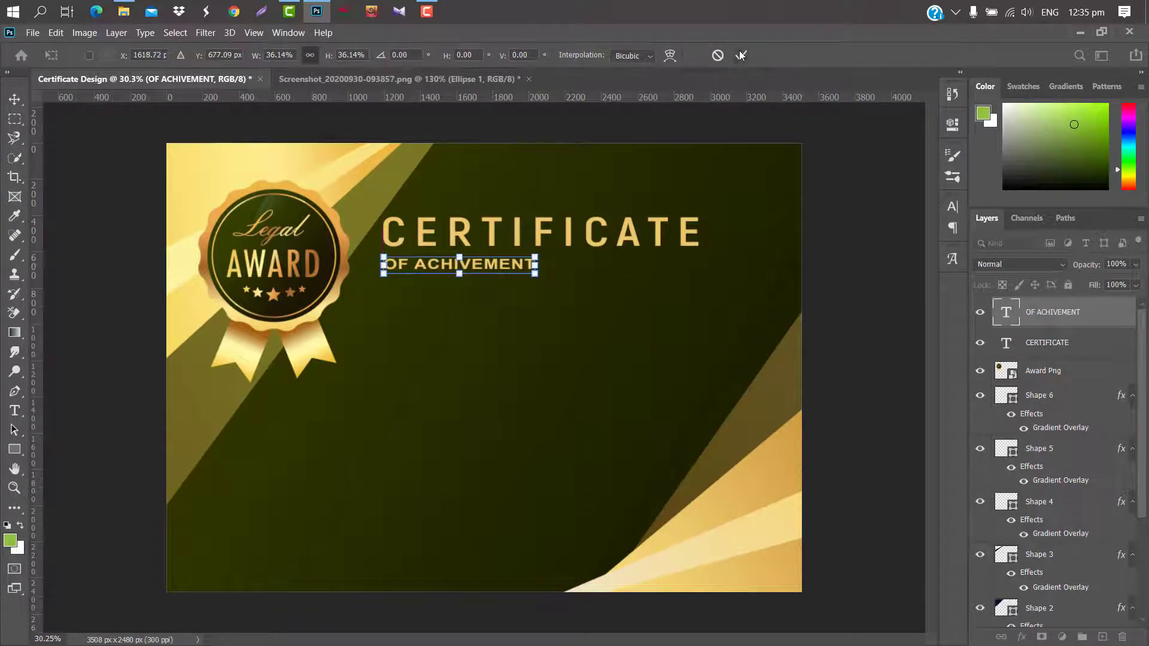
left_click(741, 55)
Make the subtitle Arial Regular with letter spacing of 140.
left_click(952, 208)
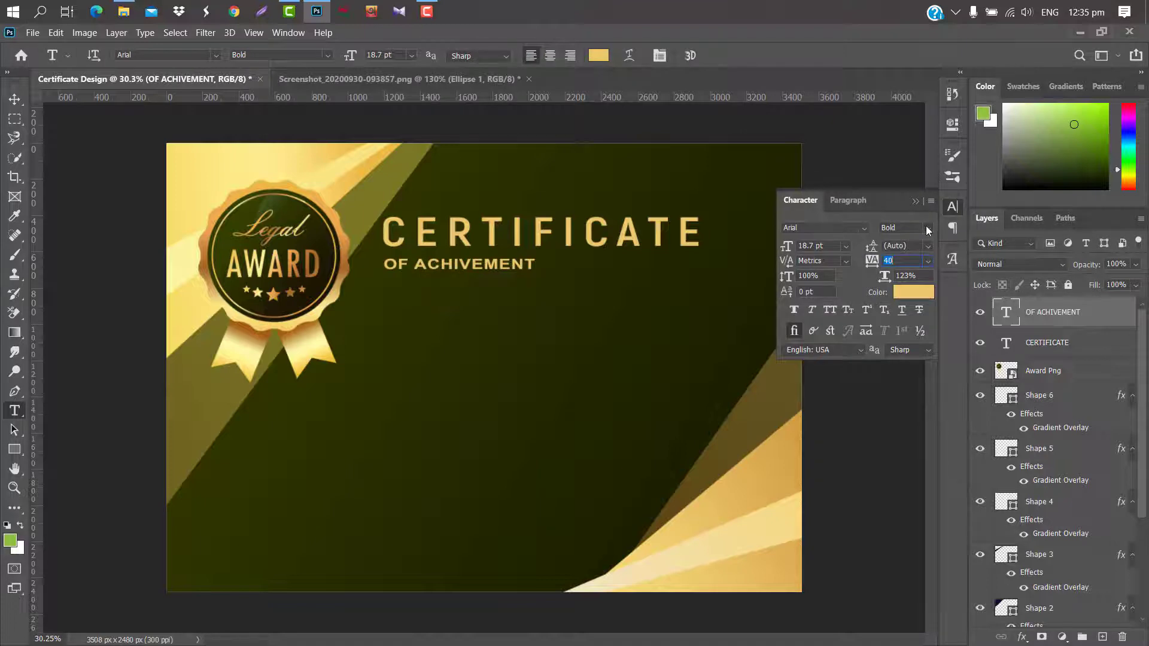
left_click(928, 228)
left_click(913, 292)
left_click_drag(871, 262, 876, 262)
left_click(916, 201)
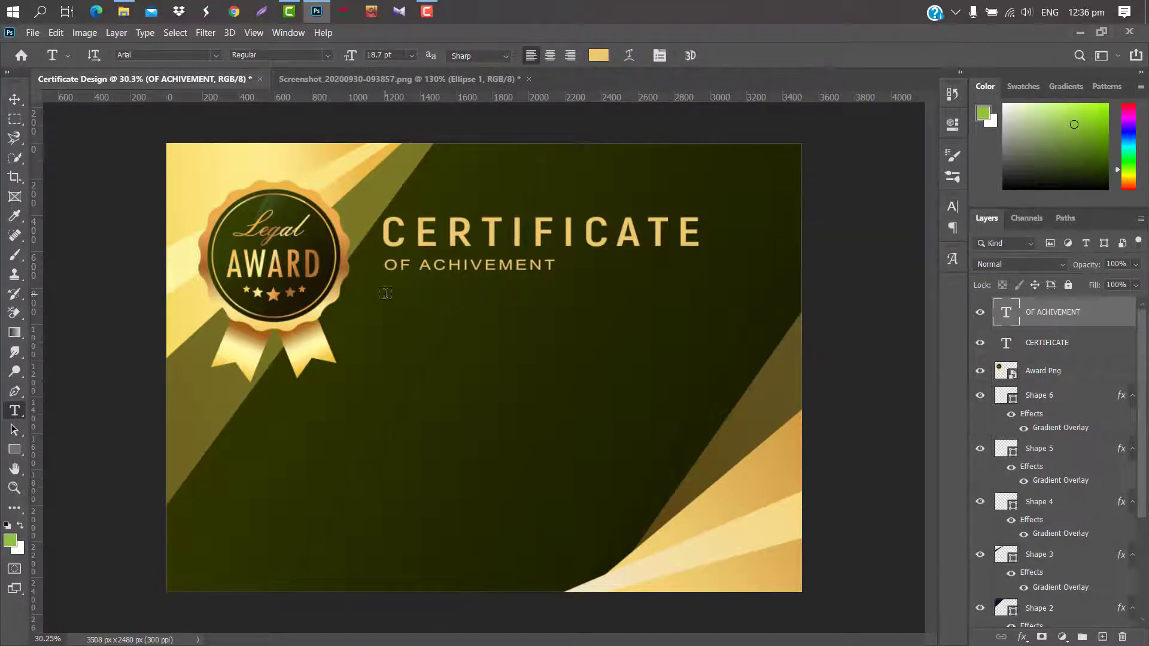
Type the THIS CERTIFICATE IS PRESENTED TO line below the subtitle.
left_click(385, 293)
type("THIS")
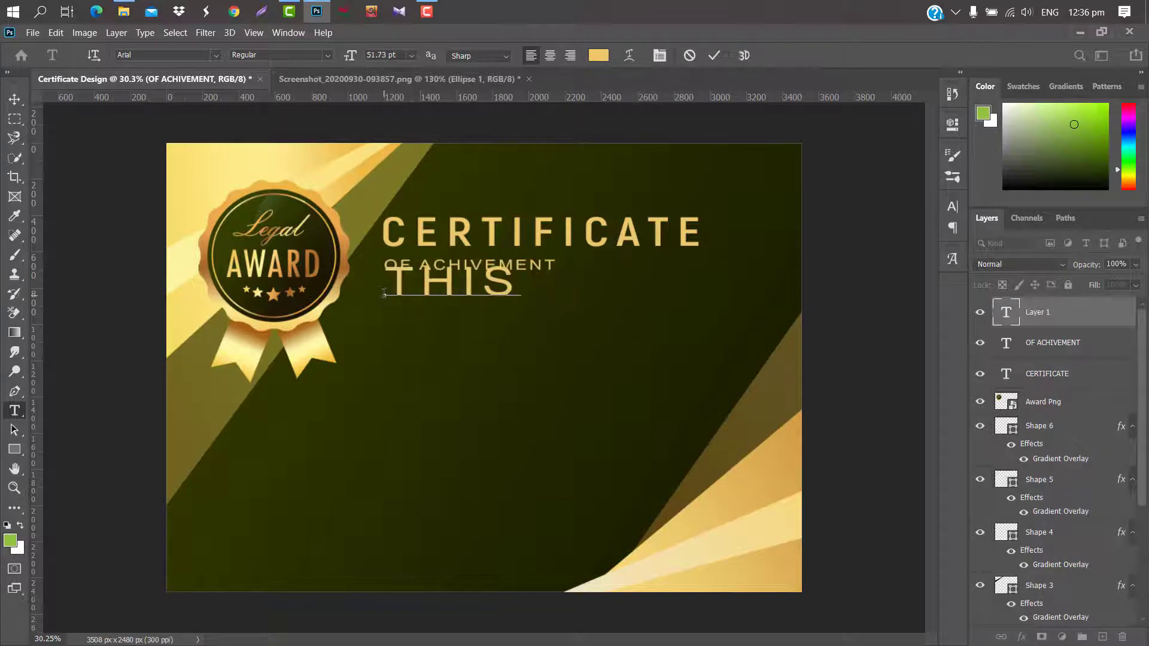
type(" CERTIFI")
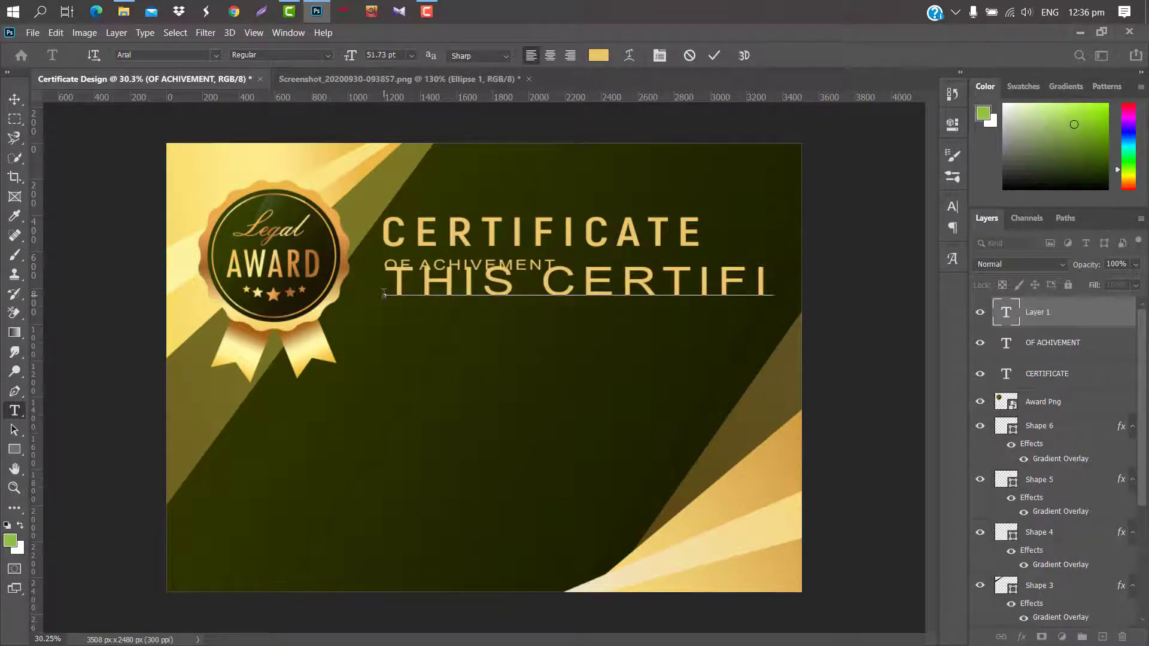
type("C")
left_click(714, 55)
Shrink the presented-to line and position it under OF ACHIVEMENT.
key("ctrl+t")
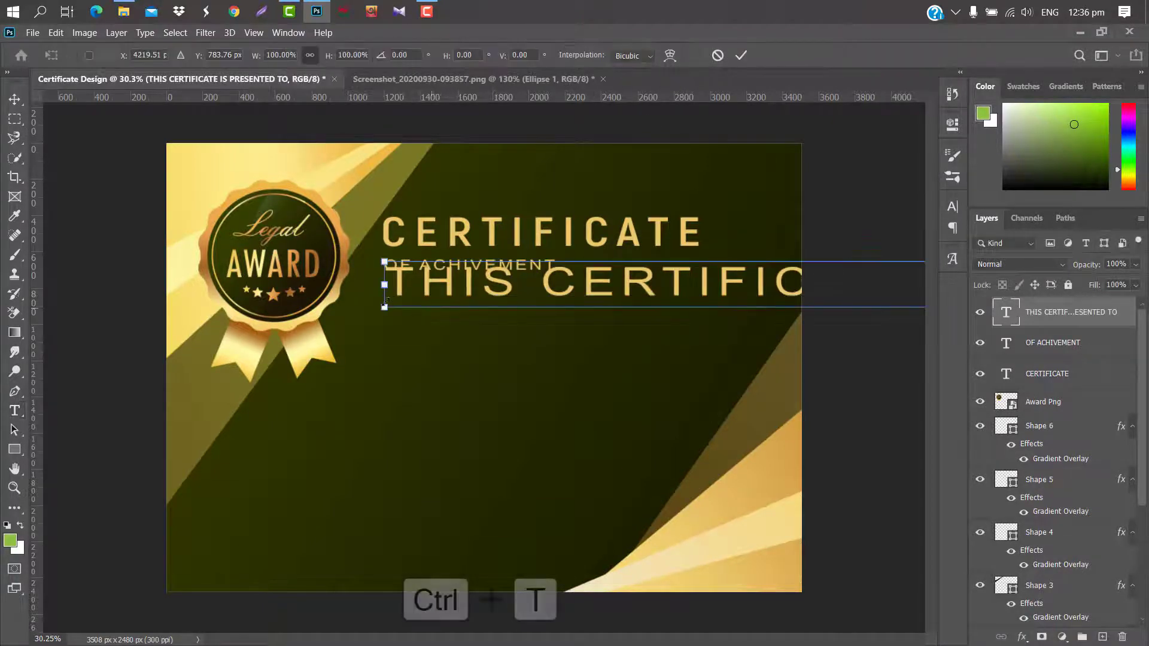
left_click_drag(382, 287, 619, 285)
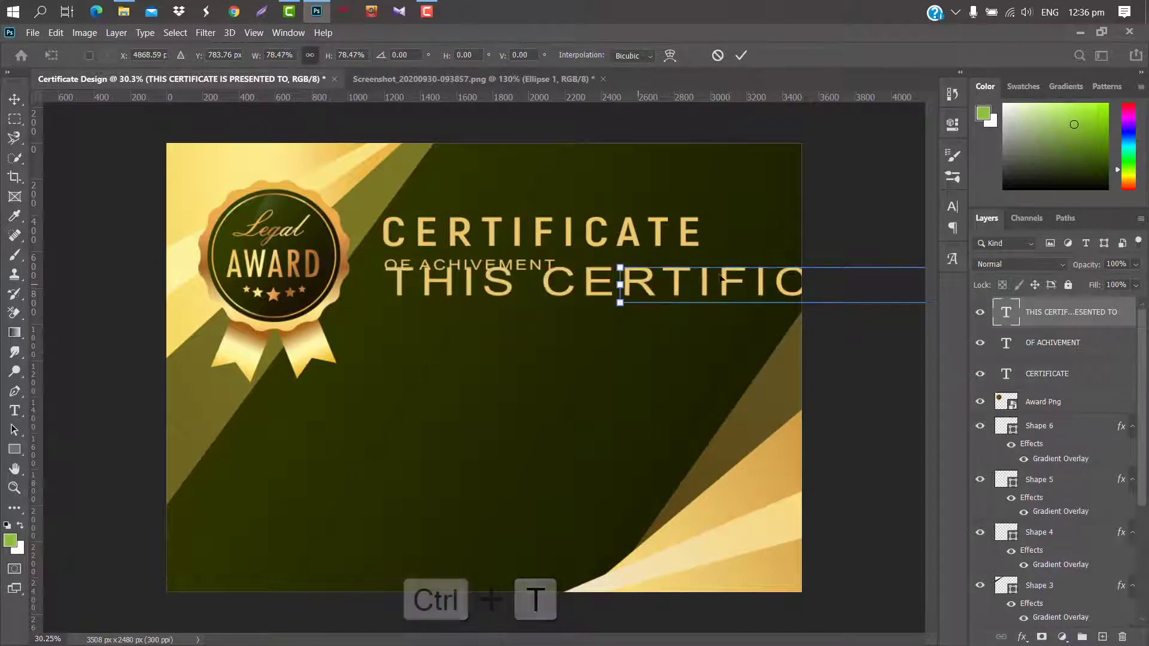
left_click_drag(775, 282, 518, 307)
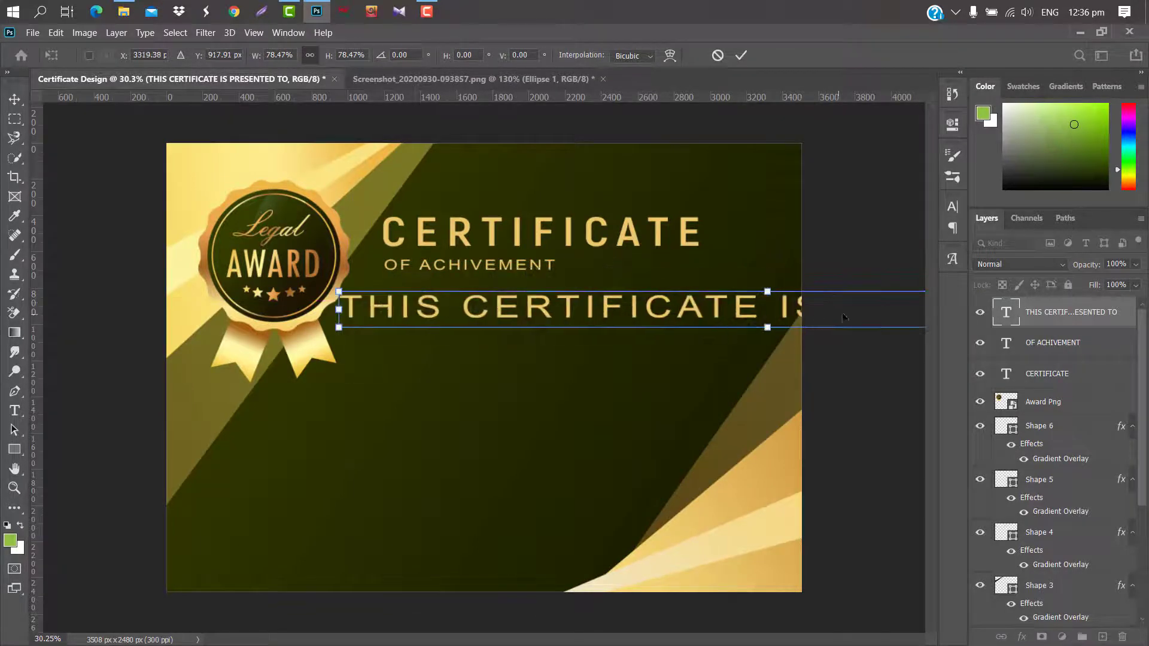
left_click_drag(339, 309, 737, 310)
left_click_drag(833, 306, 438, 297)
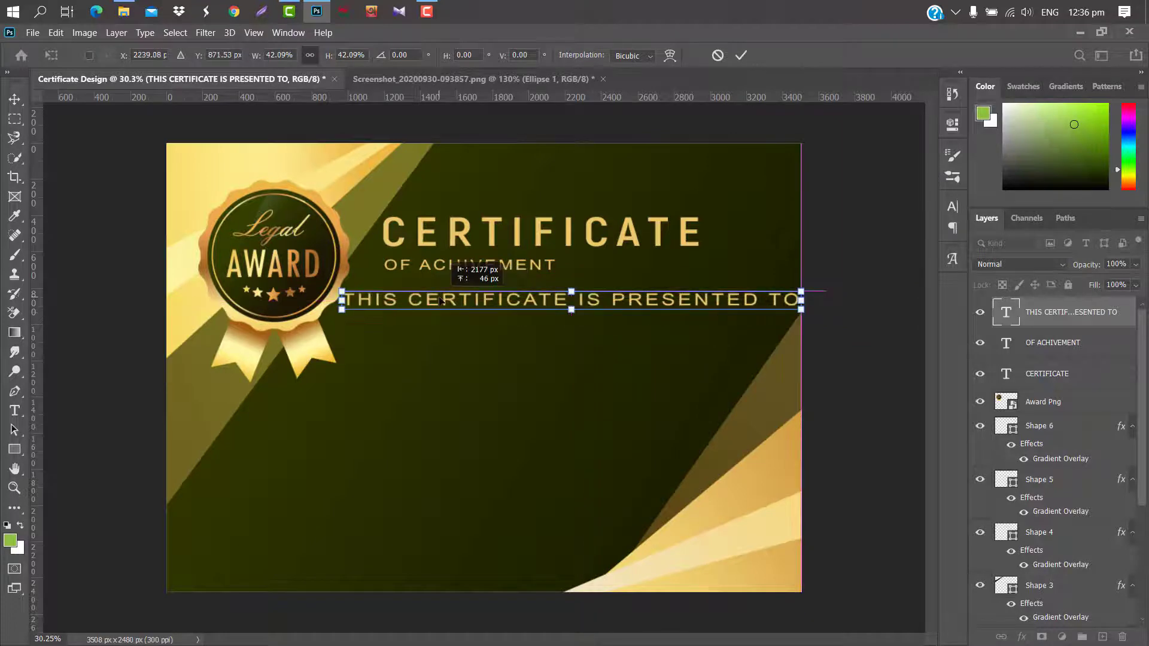
left_click_drag(801, 301, 582, 286)
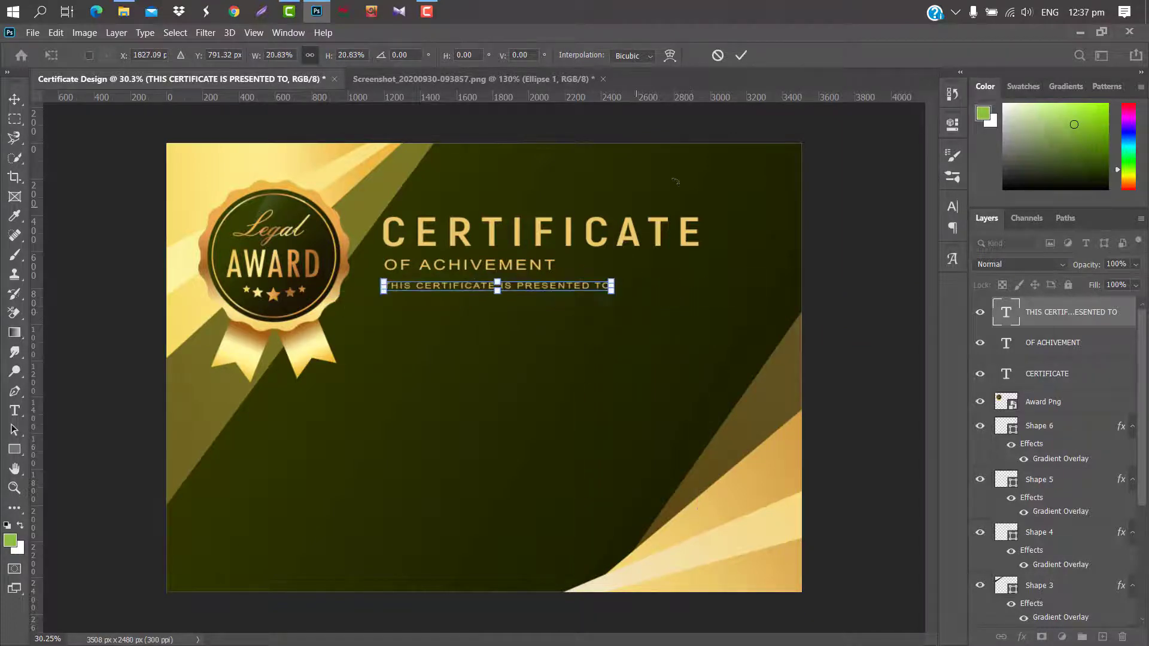
left_click(741, 56)
Type Name Surname and set it in Alex Brush with tracking 40.
left_click(367, 353)
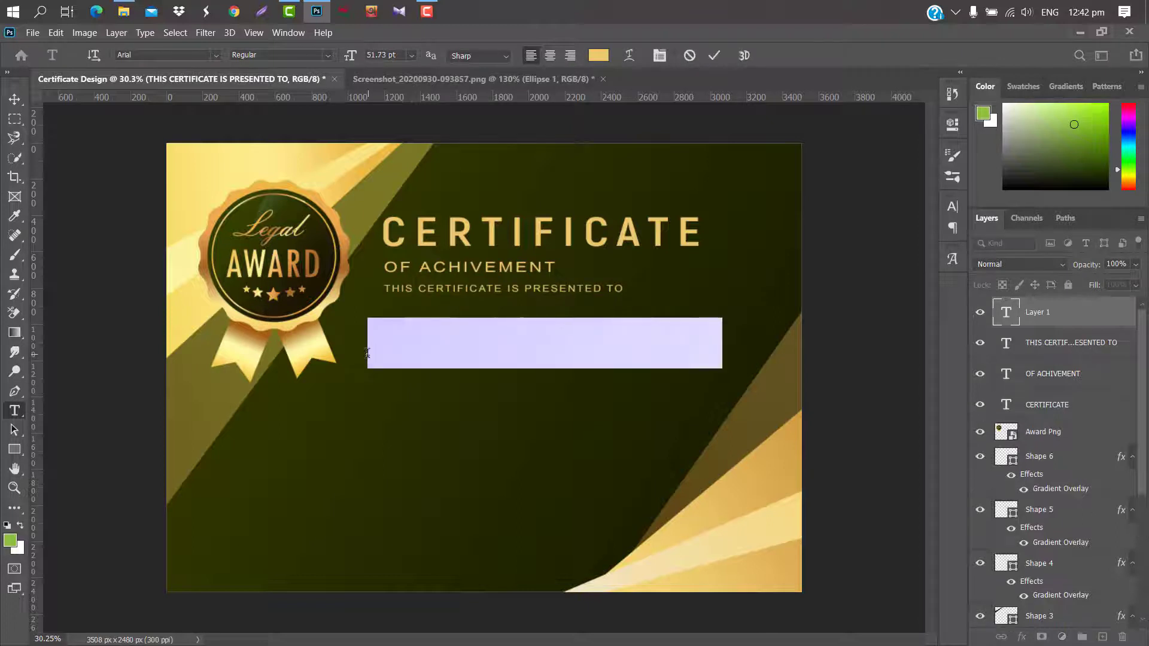
type("N")
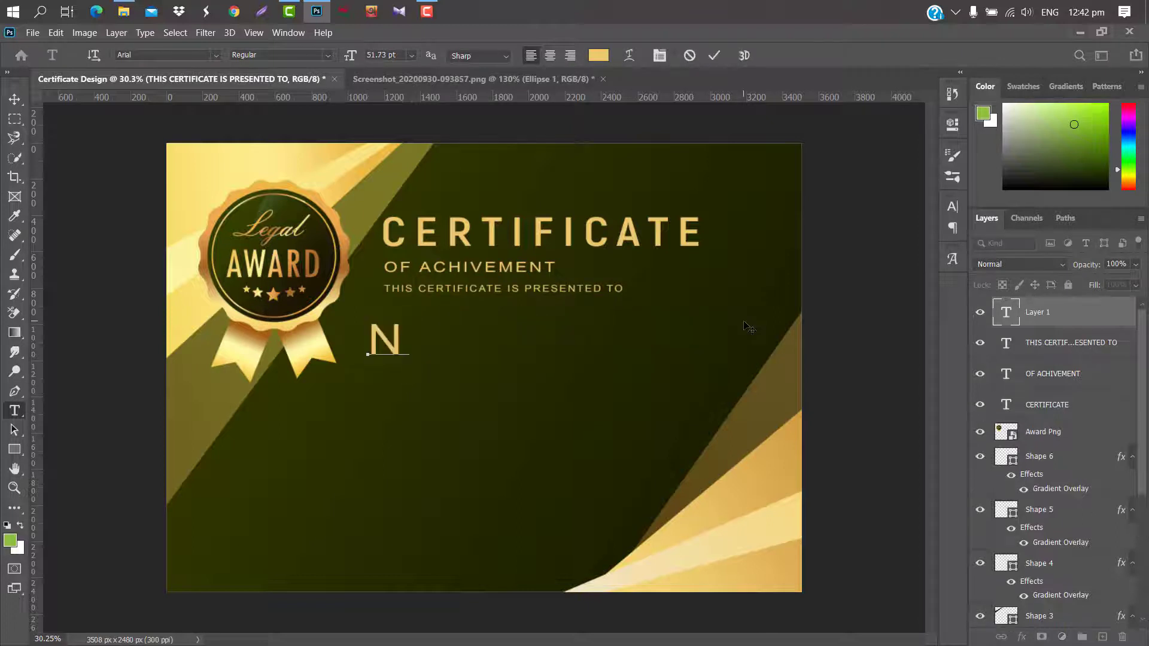
type("ame Su")
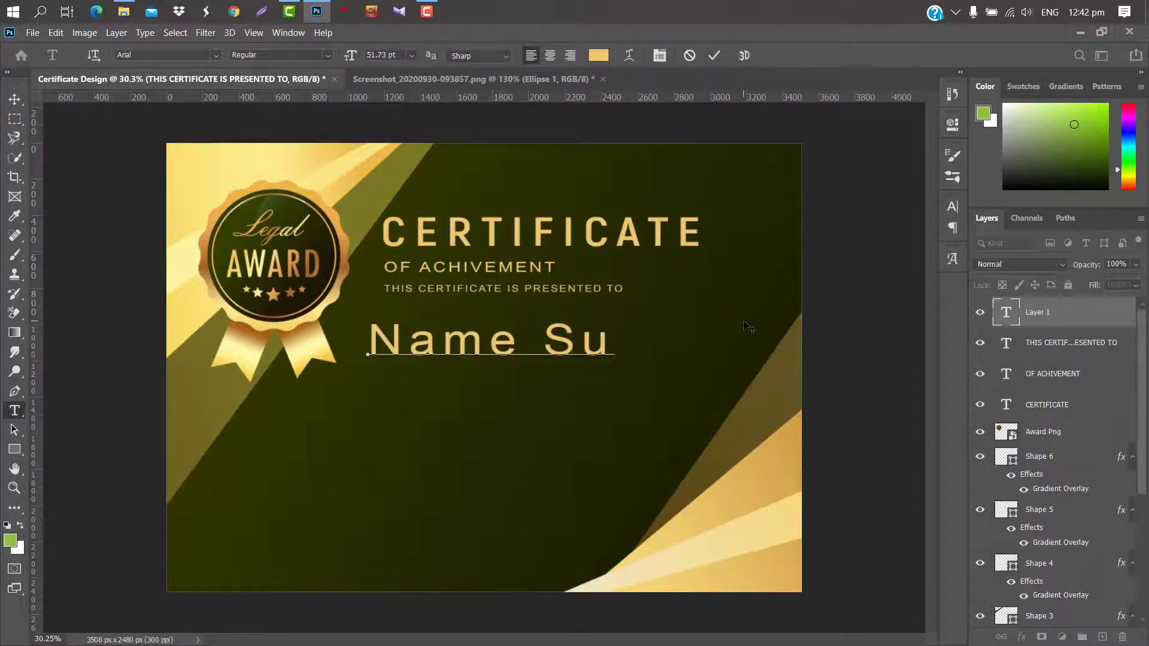
type("rname")
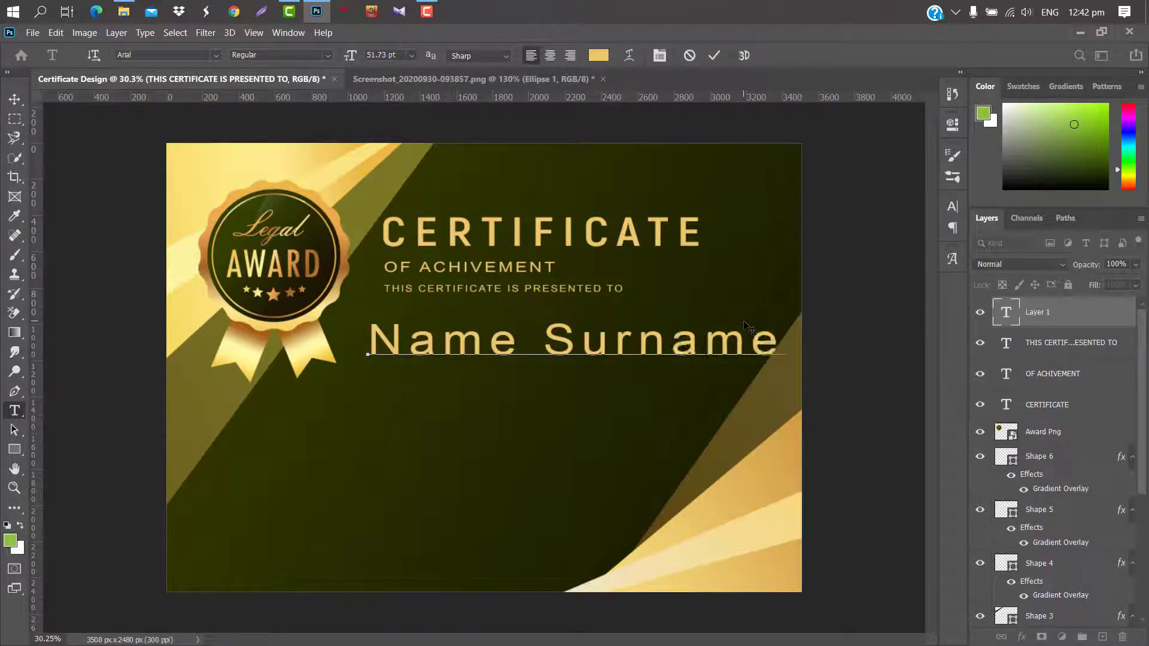
left_click(714, 56)
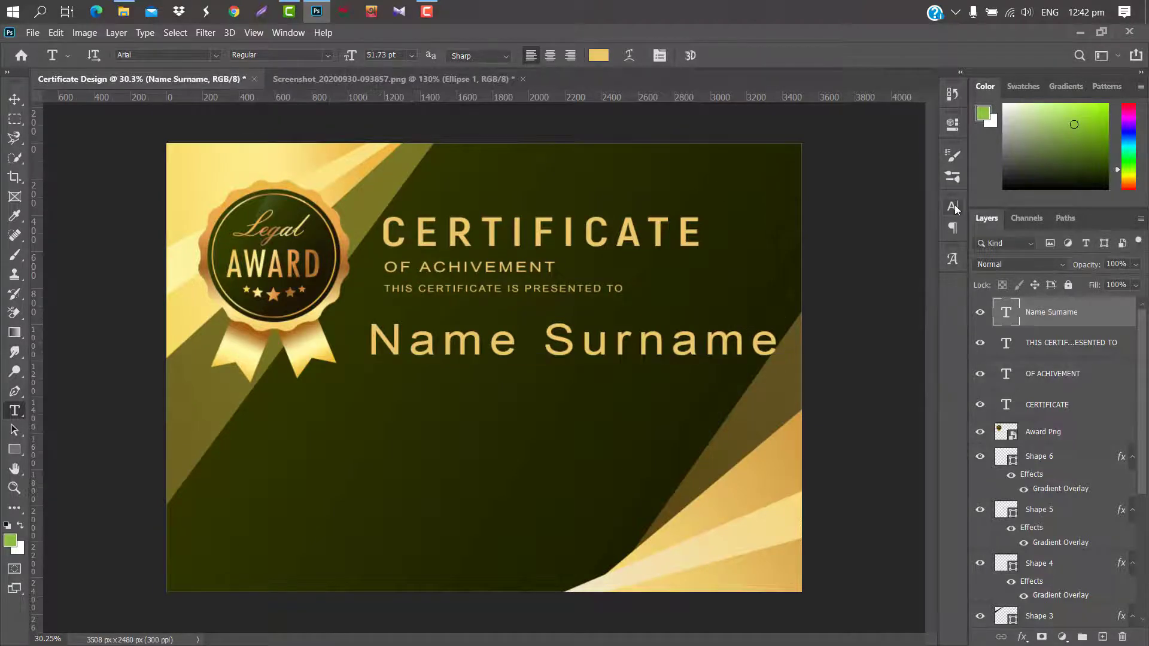
left_click(952, 207)
left_click_drag(875, 264, 869, 260)
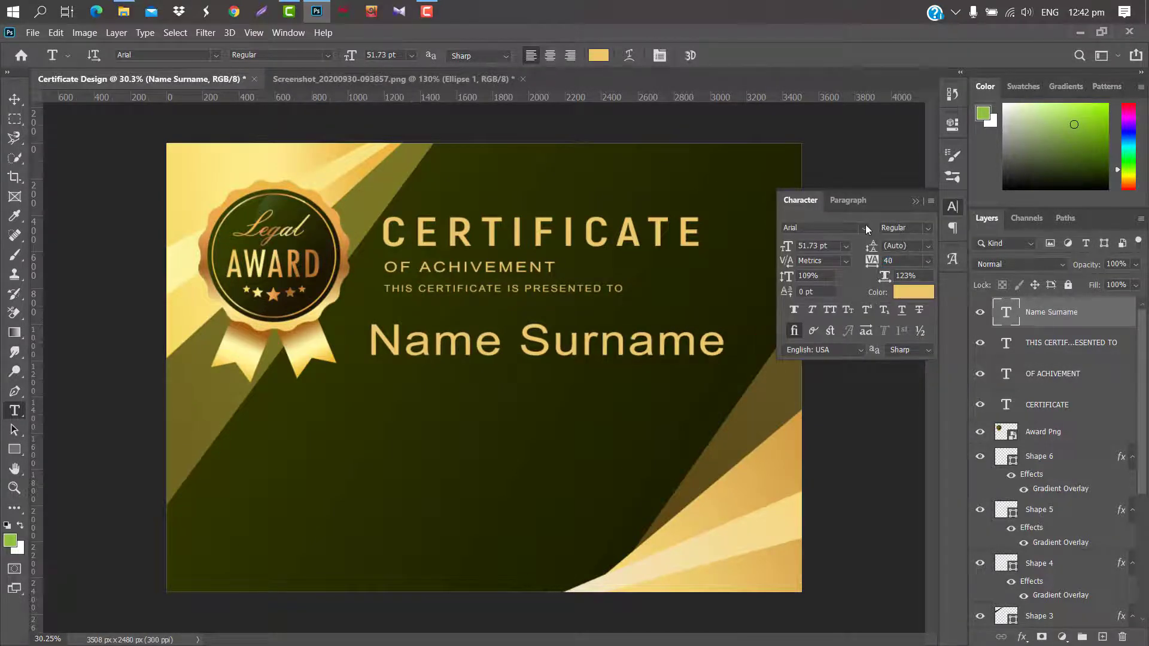
left_click(866, 228)
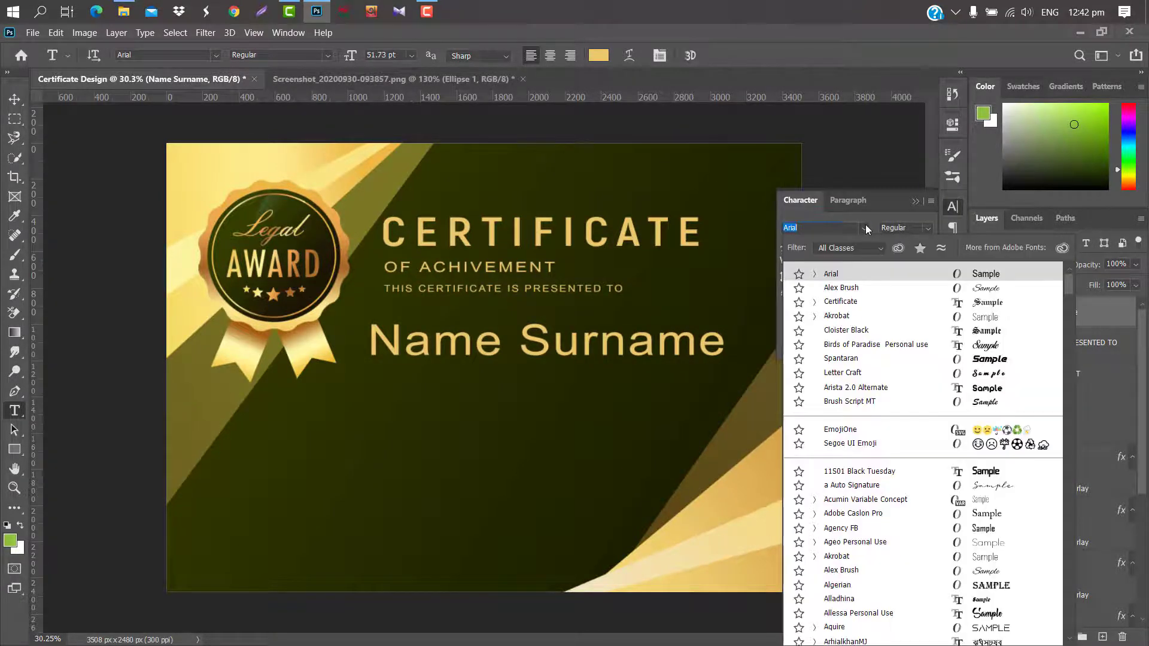
left_click(845, 289)
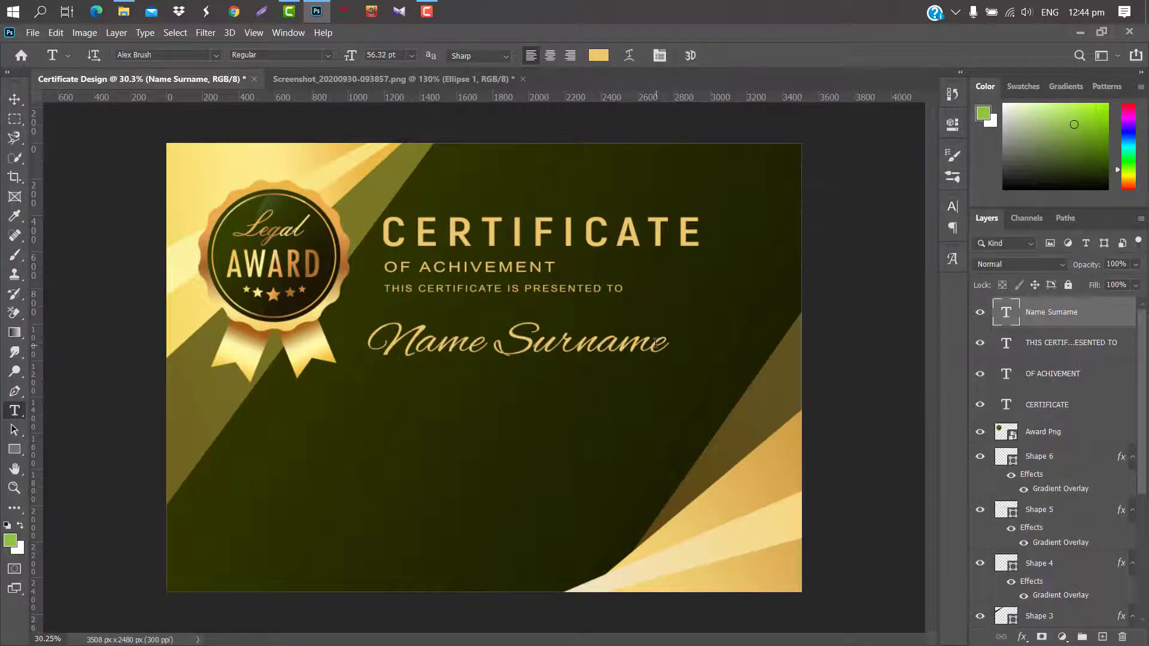
Enlarge Name Surname, shift it lower, and drag a new text box below it.
key("ctrl+t")
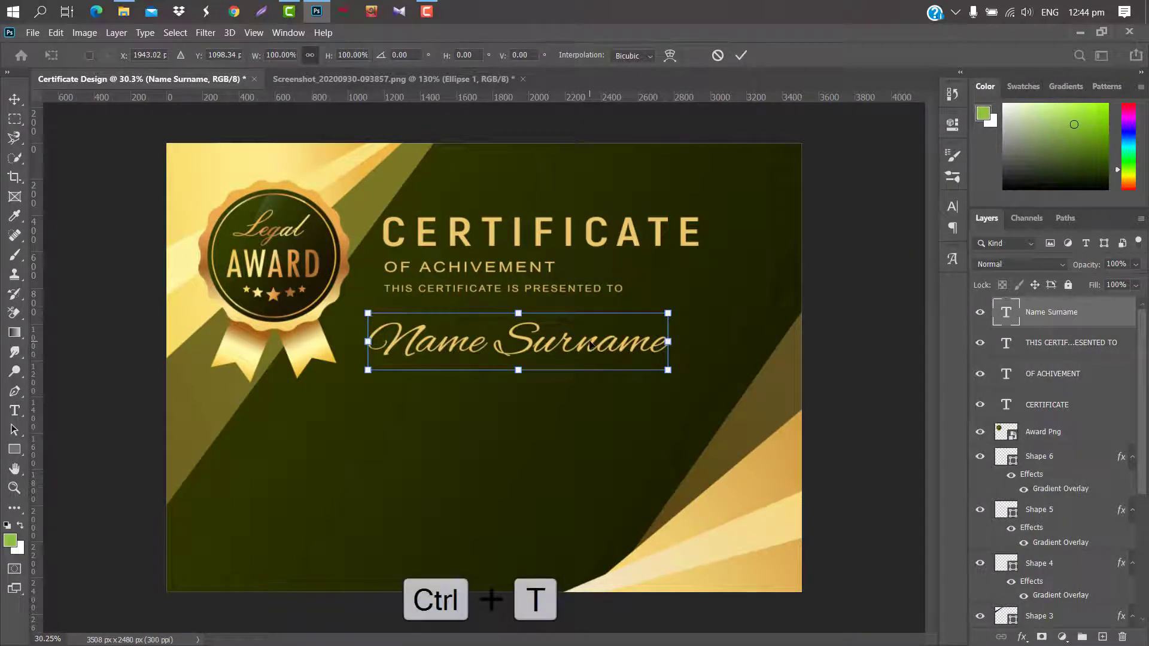
left_click_drag(590, 342, 603, 342)
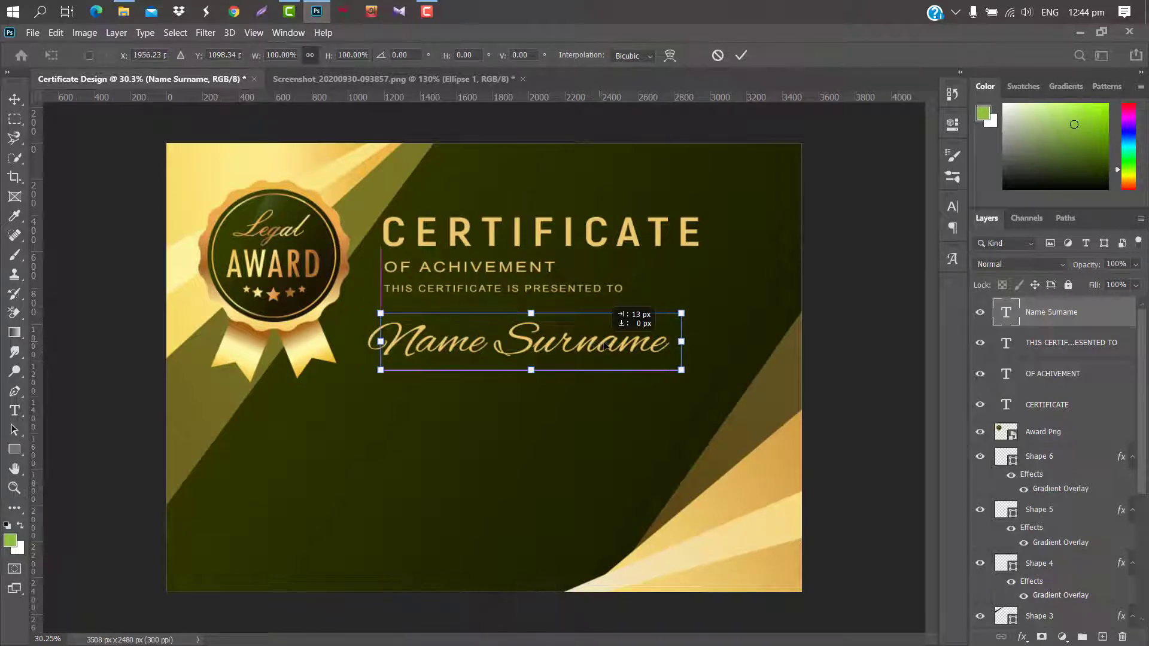
left_click(741, 56)
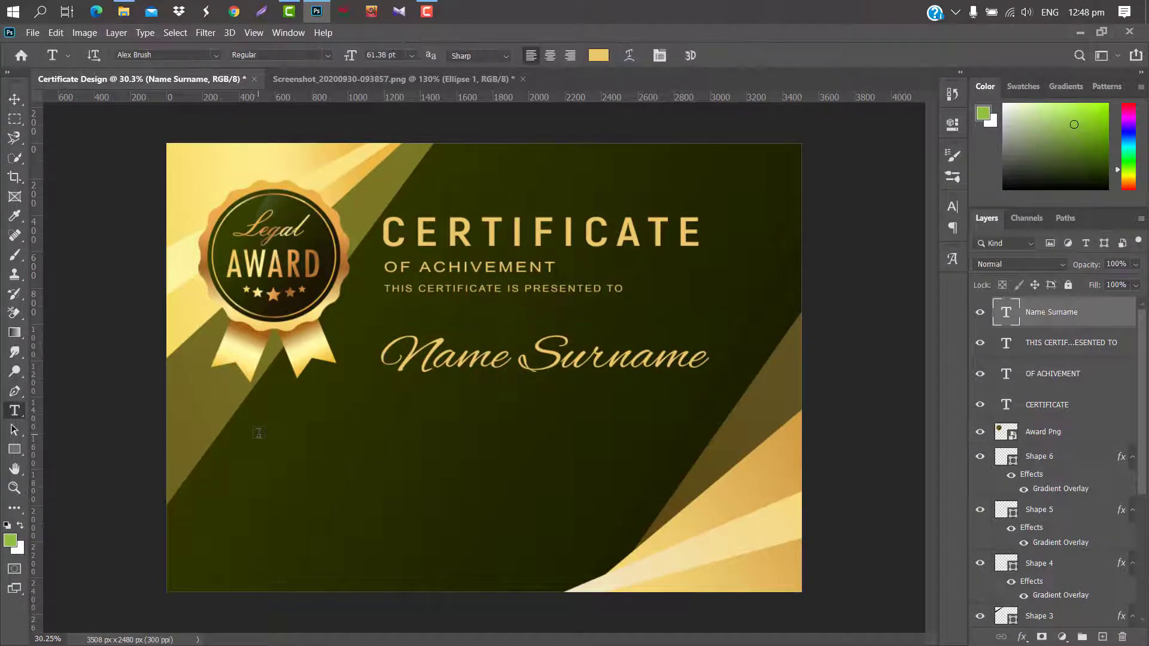
left_click_drag(262, 432, 608, 451)
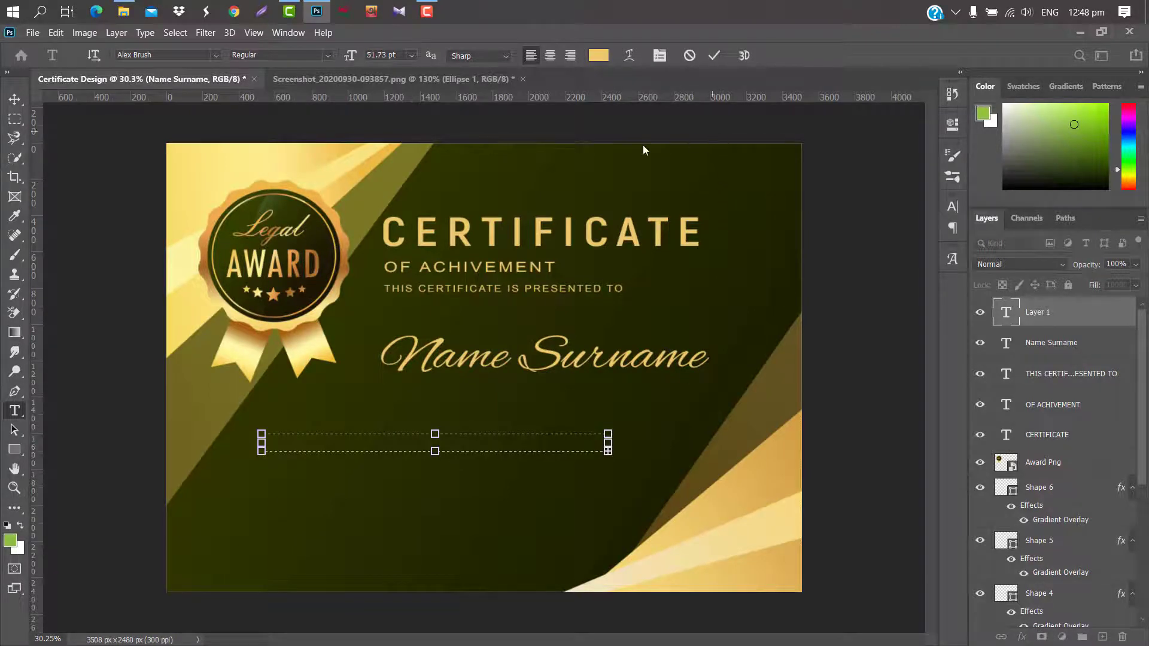
Set the new placeholder text in Arial, All Caps, at 15.73 pt.
left_click_drag(351, 60, 341, 60)
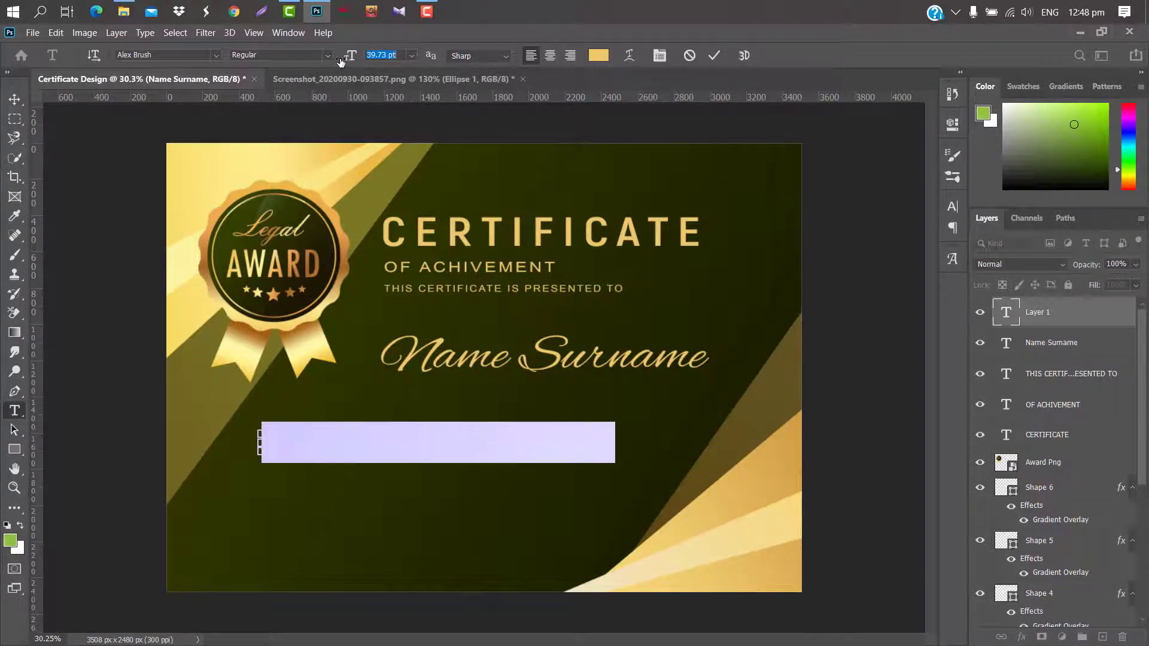
left_click(952, 207)
left_click(863, 229)
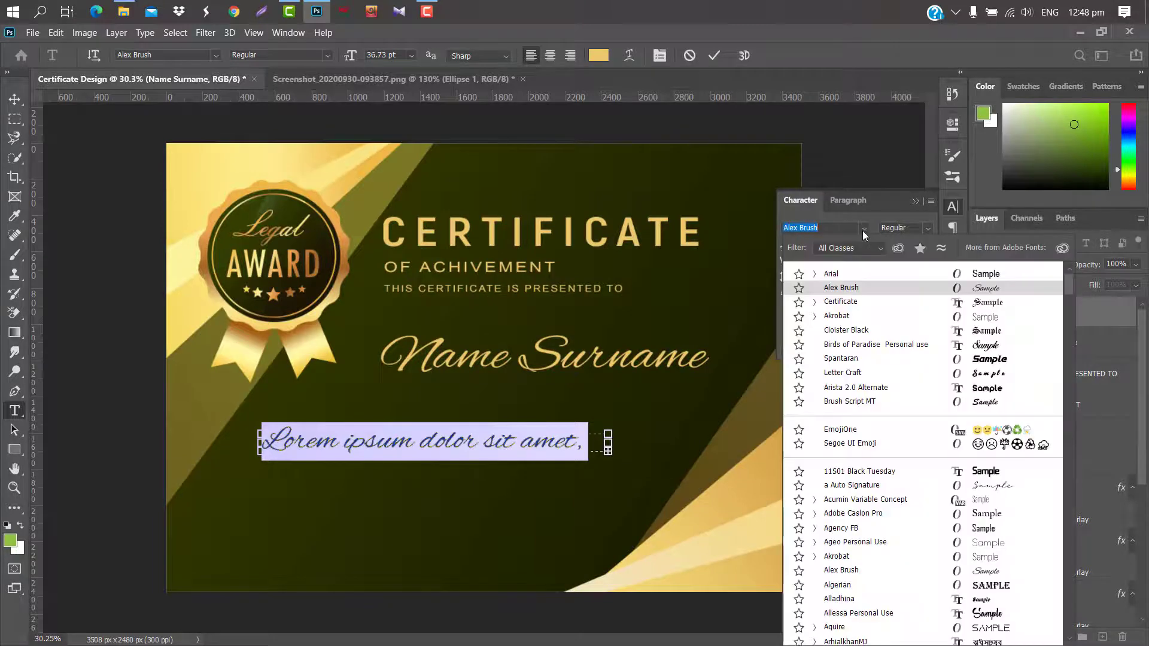
left_click(850, 275)
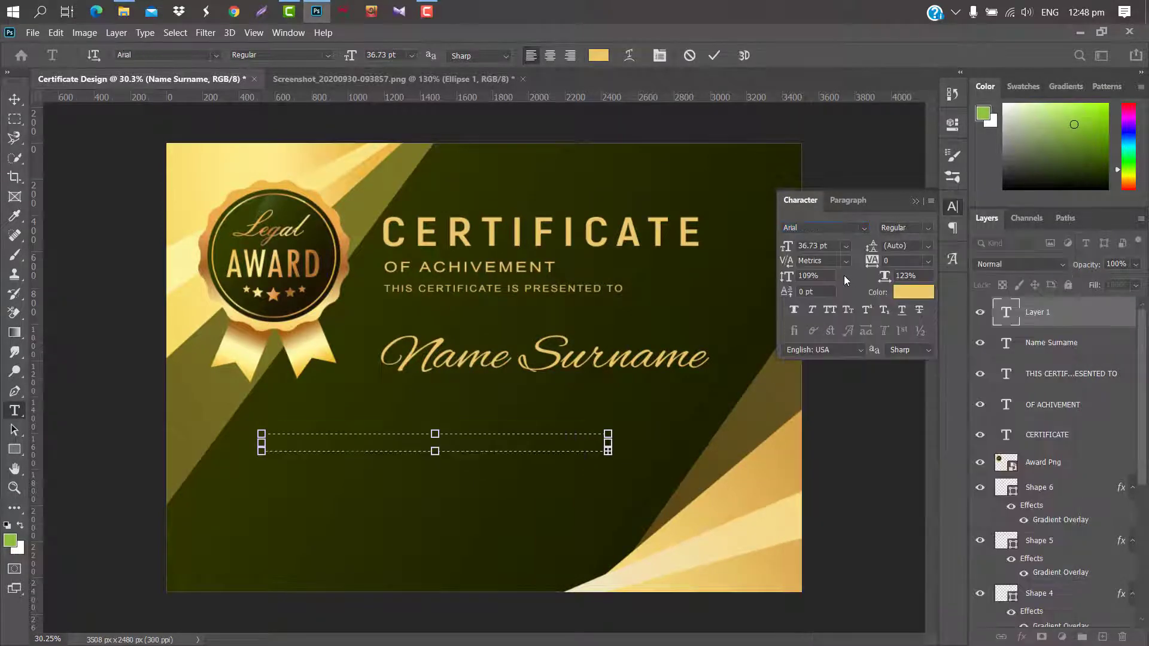
left_click(833, 309)
left_click_drag(788, 248, 775, 249)
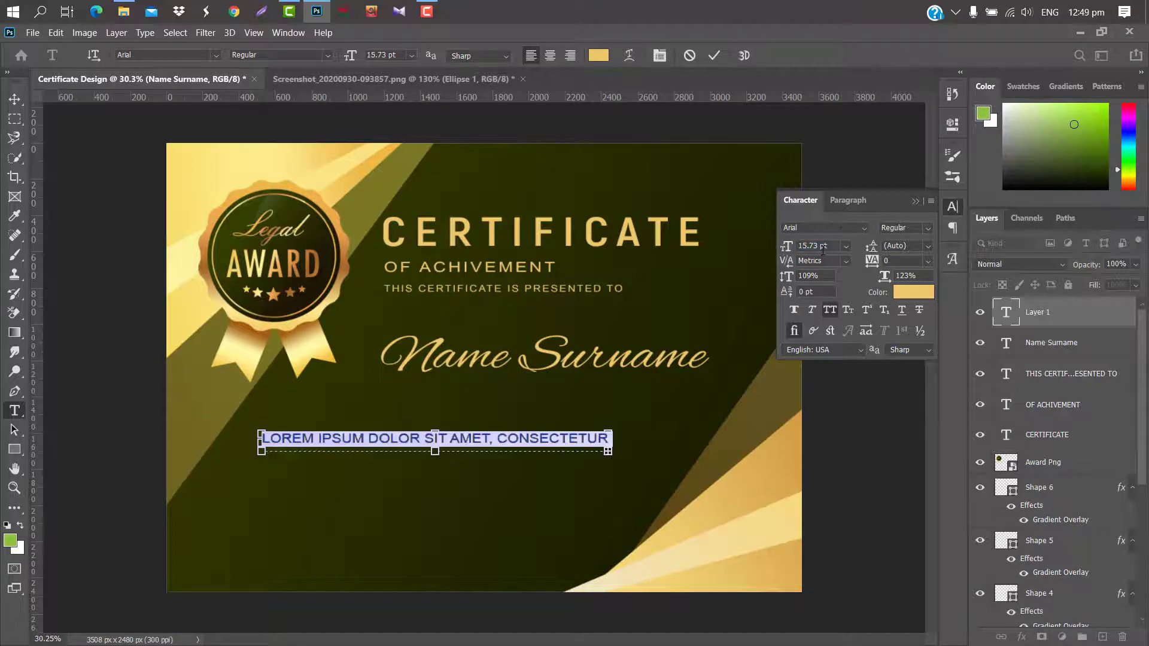
left_click(915, 202)
left_click(714, 55)
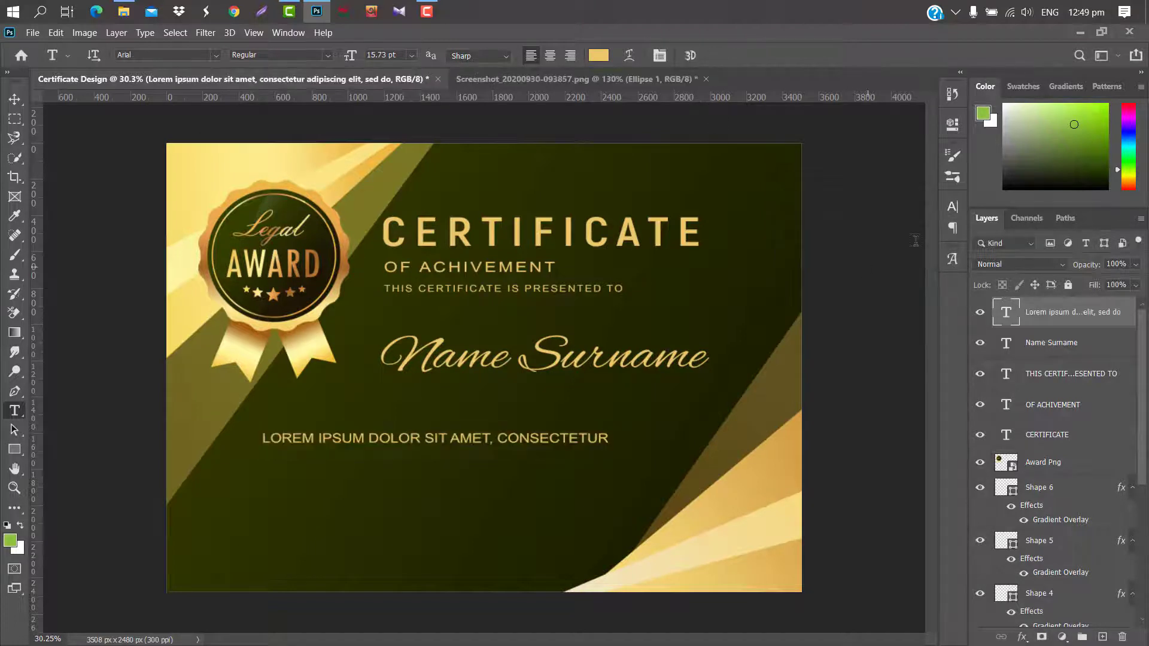
Give the capitals line tracking 60 and 12.73 pt size, then nudge it right.
left_click(952, 206)
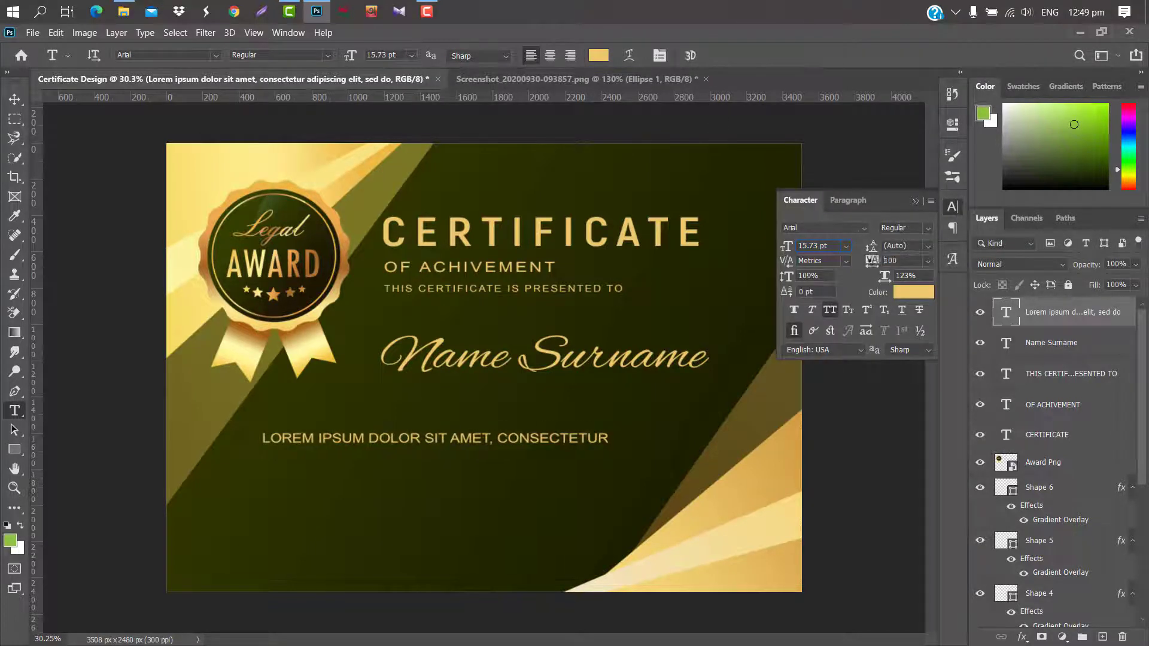
left_click_drag(873, 261, 872, 261)
left_click_drag(783, 249, 782, 249)
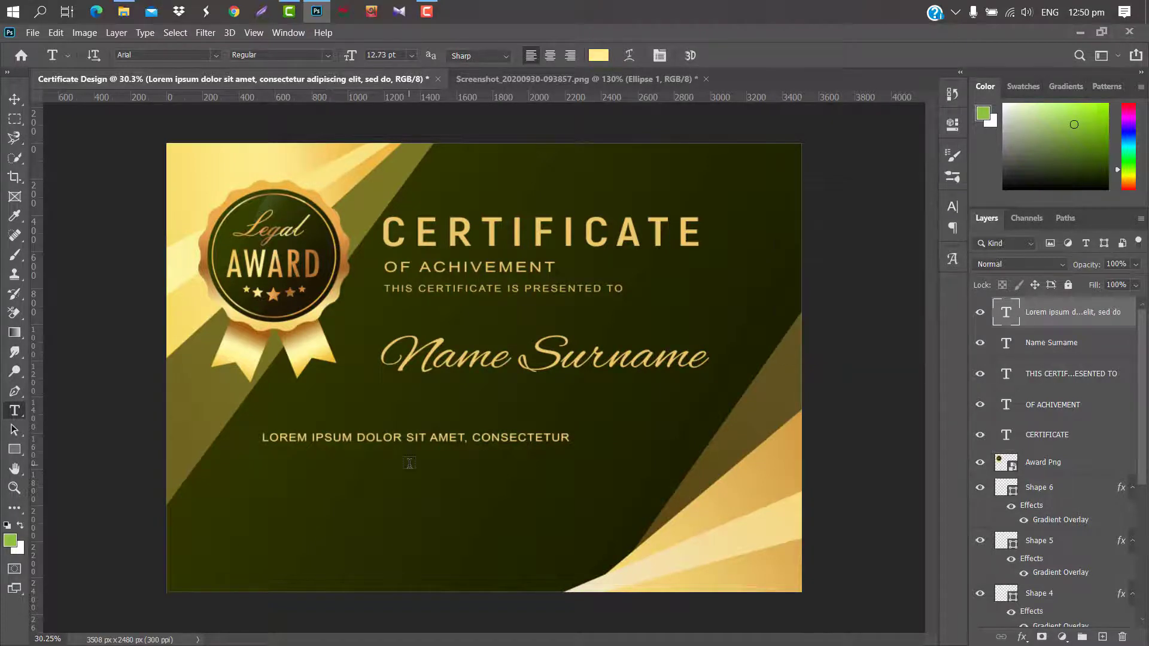
key("ctrl+t")
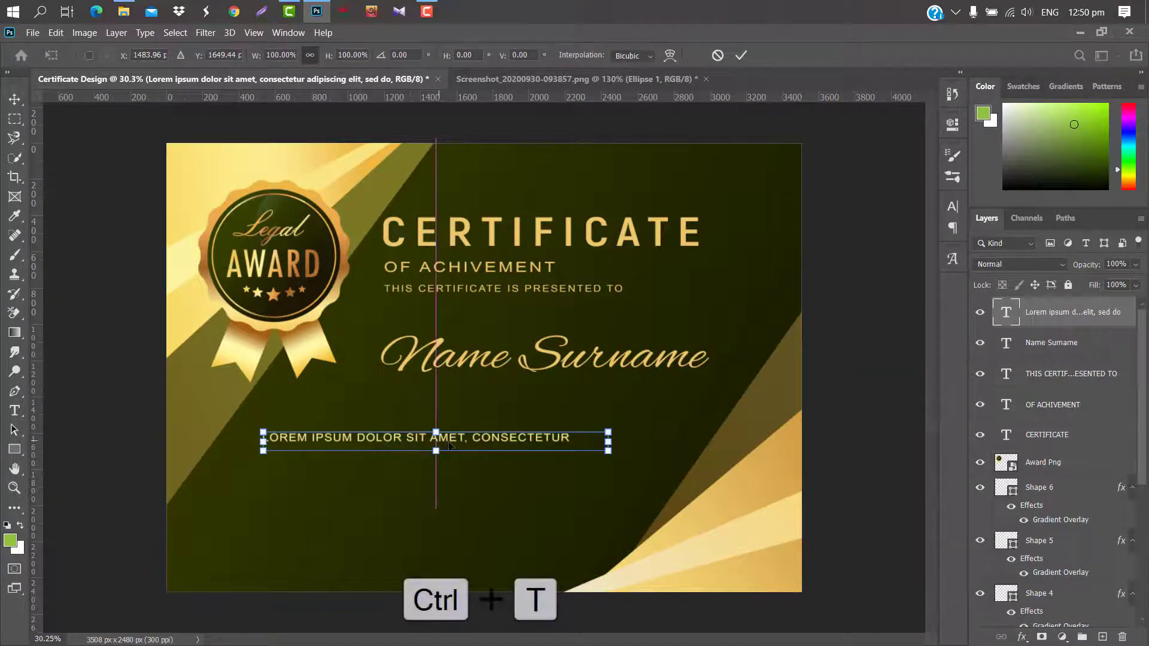
left_click_drag(448, 443, 452, 445)
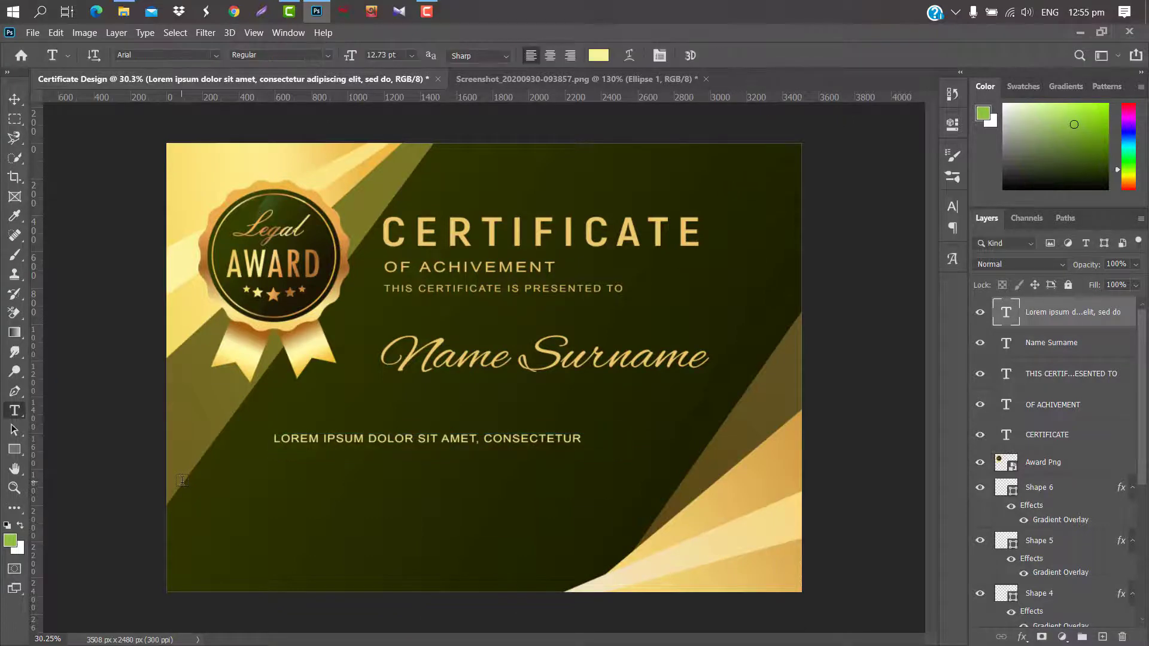
left_click_drag(183, 483, 756, 535)
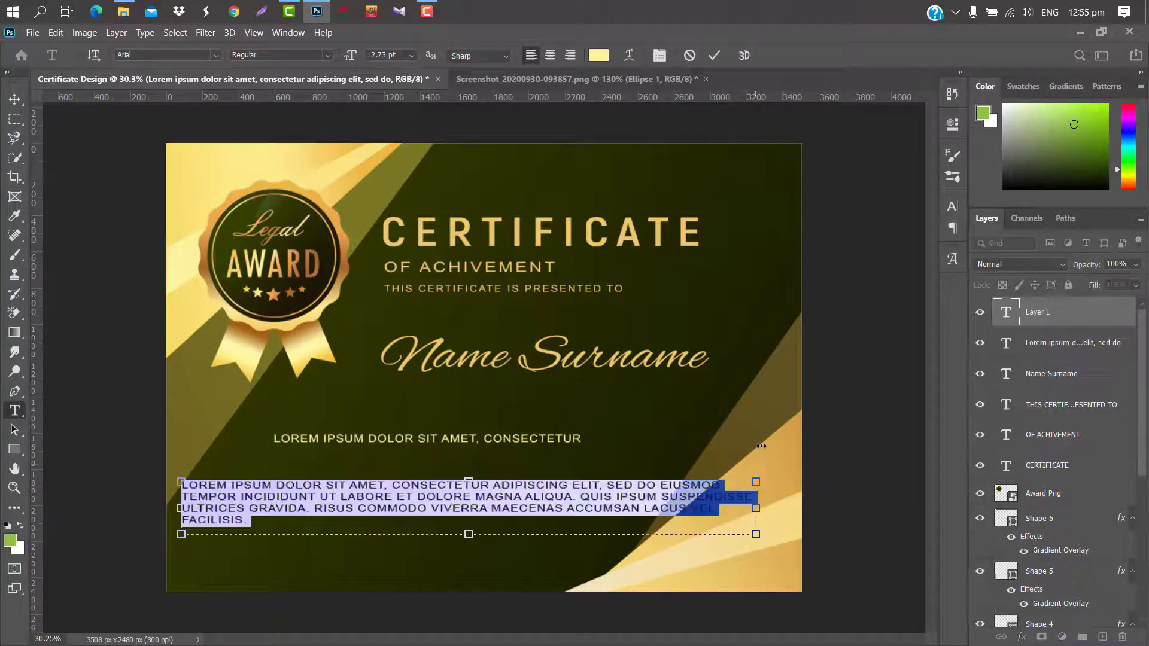
Turn off All Caps, set 16.73 pt, and break the paragraph into three lines.
left_click(952, 207)
left_click(829, 309)
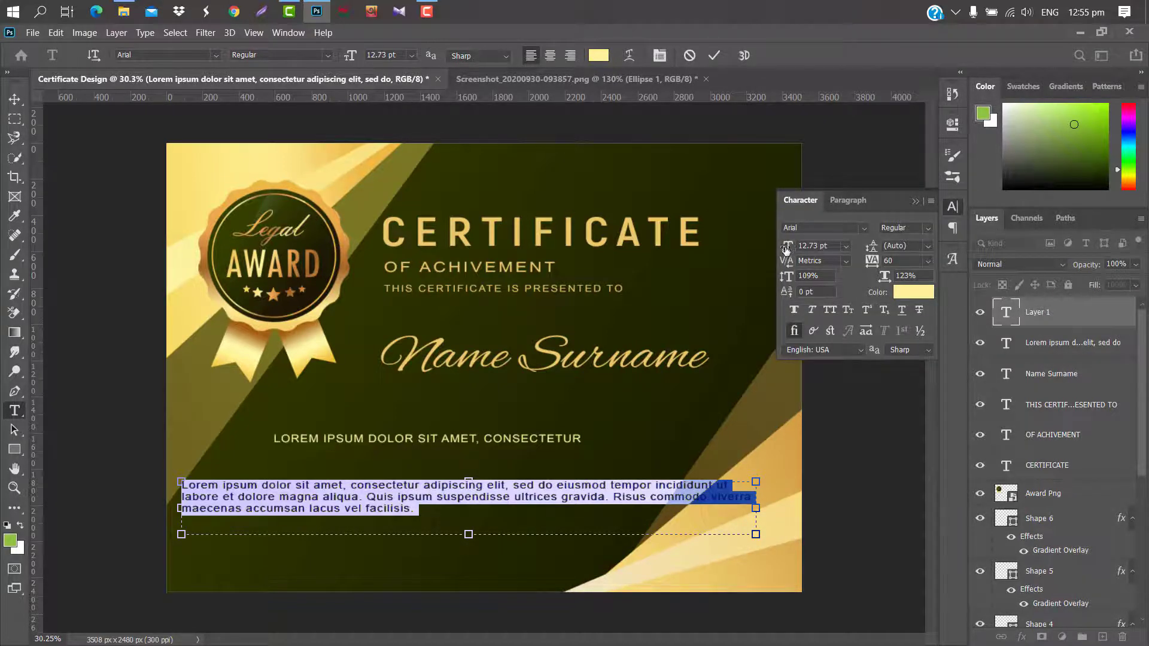
left_click_drag(788, 247, 846, 233)
left_click(675, 487)
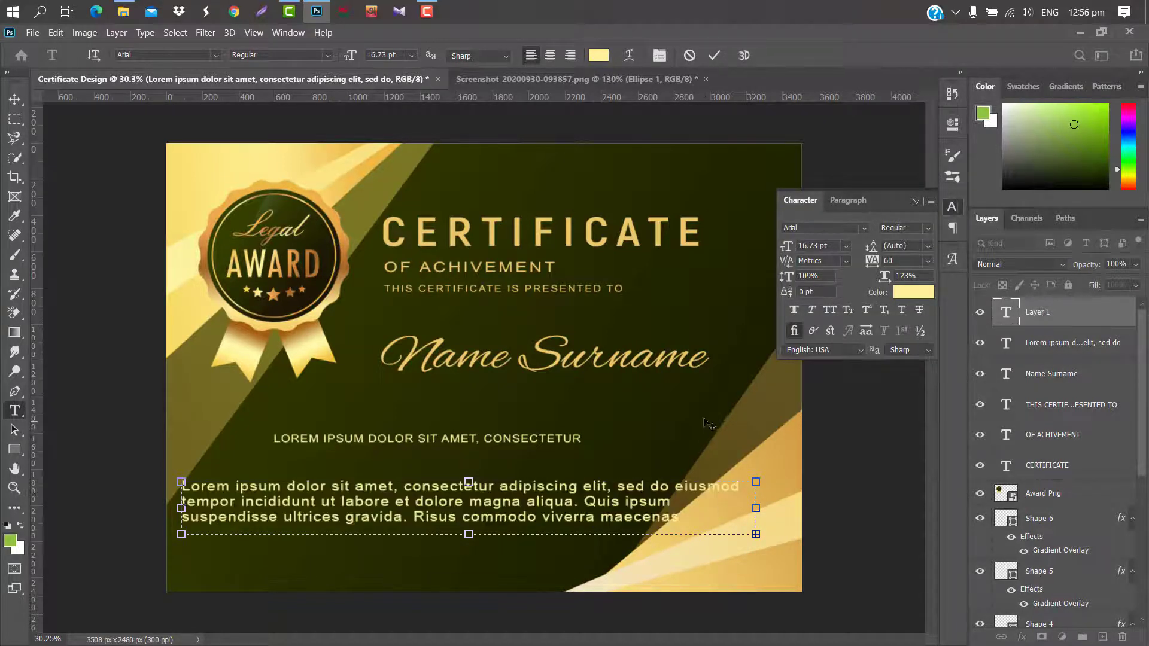
key("Return")
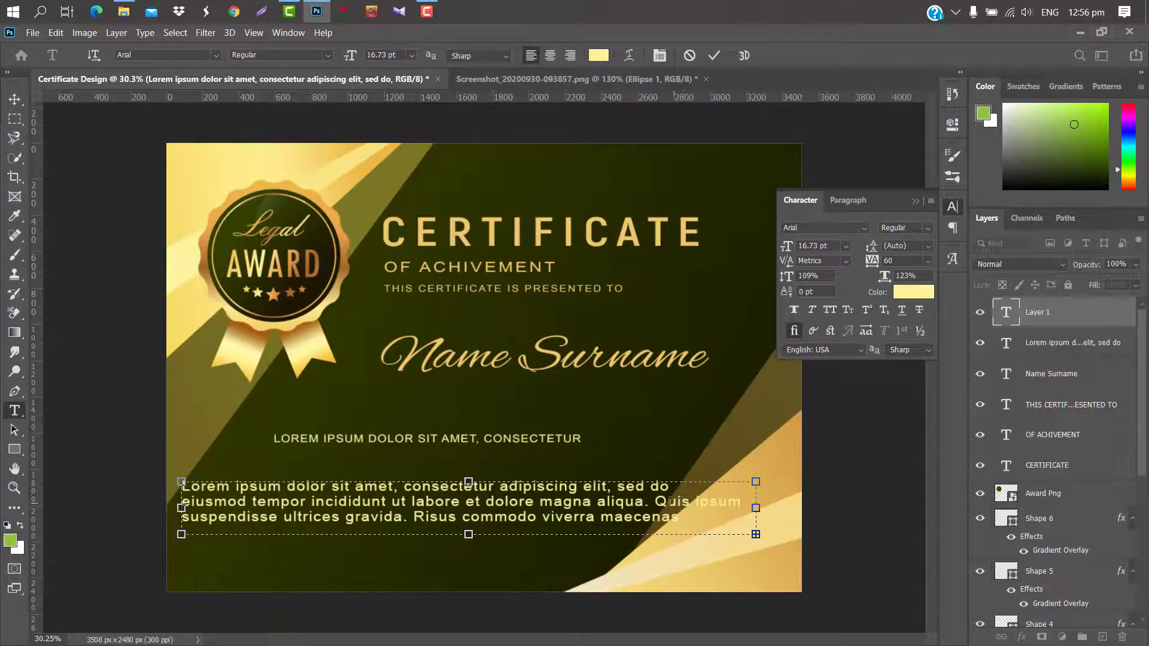
left_click(676, 501)
key("Return")
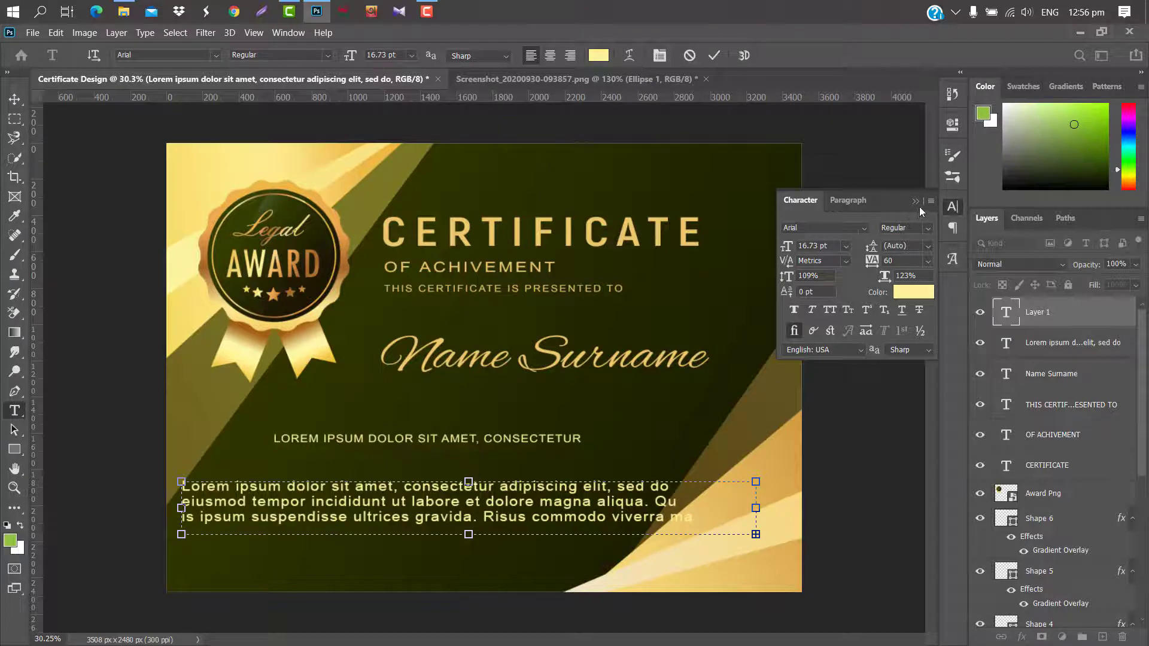
left_click(919, 202)
Scale the paragraph to about 68%, align it under the capitals line, and draw a thin bar below.
key("ctrl+t")
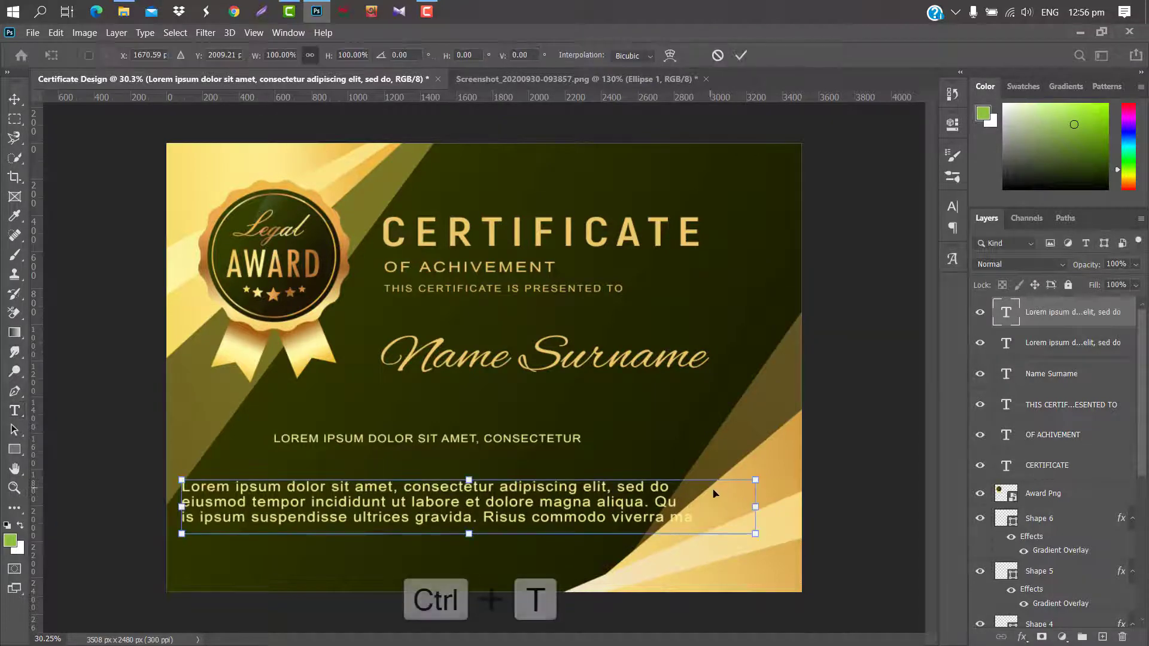
left_click_drag(762, 503, 583, 503)
left_click_drag(520, 508, 611, 486)
left_click(742, 56)
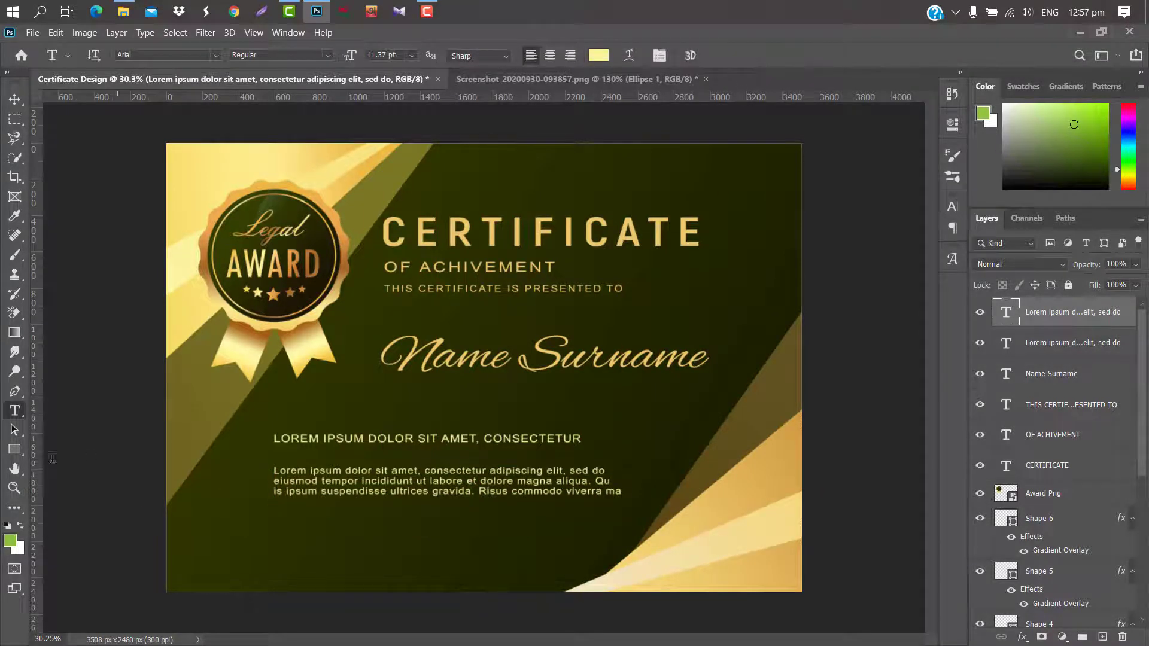
left_click(14, 449)
left_click_drag(235, 549, 348, 551)
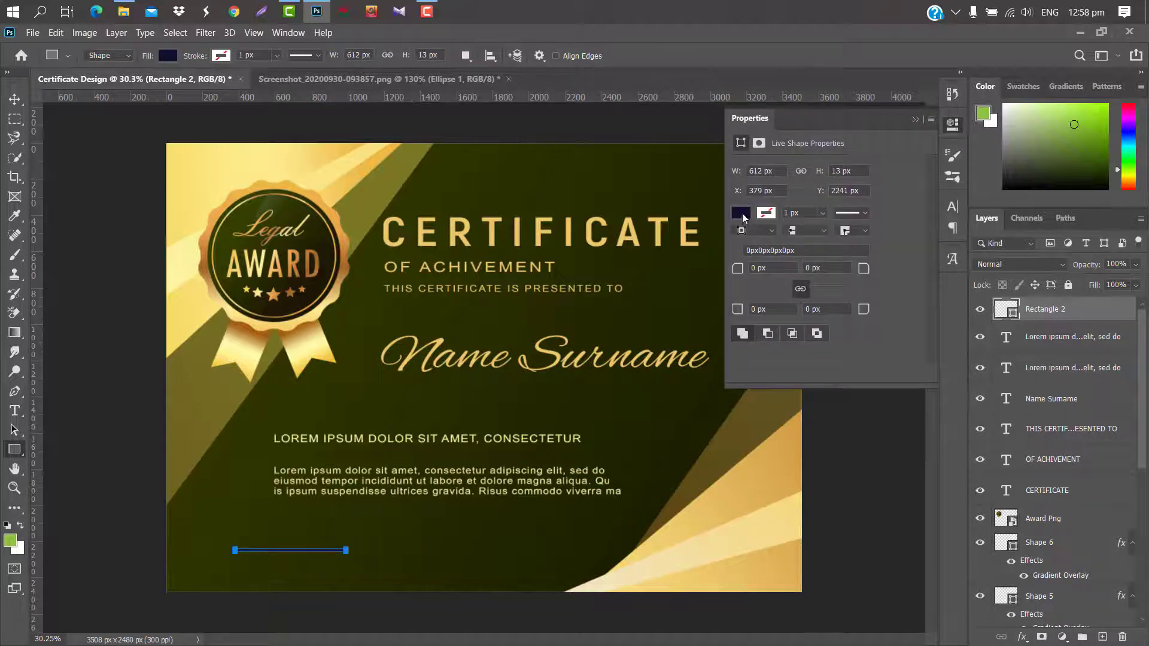
Fill the thin Rectangle 2 bar with light yellow.
left_click(742, 214)
left_click(745, 292)
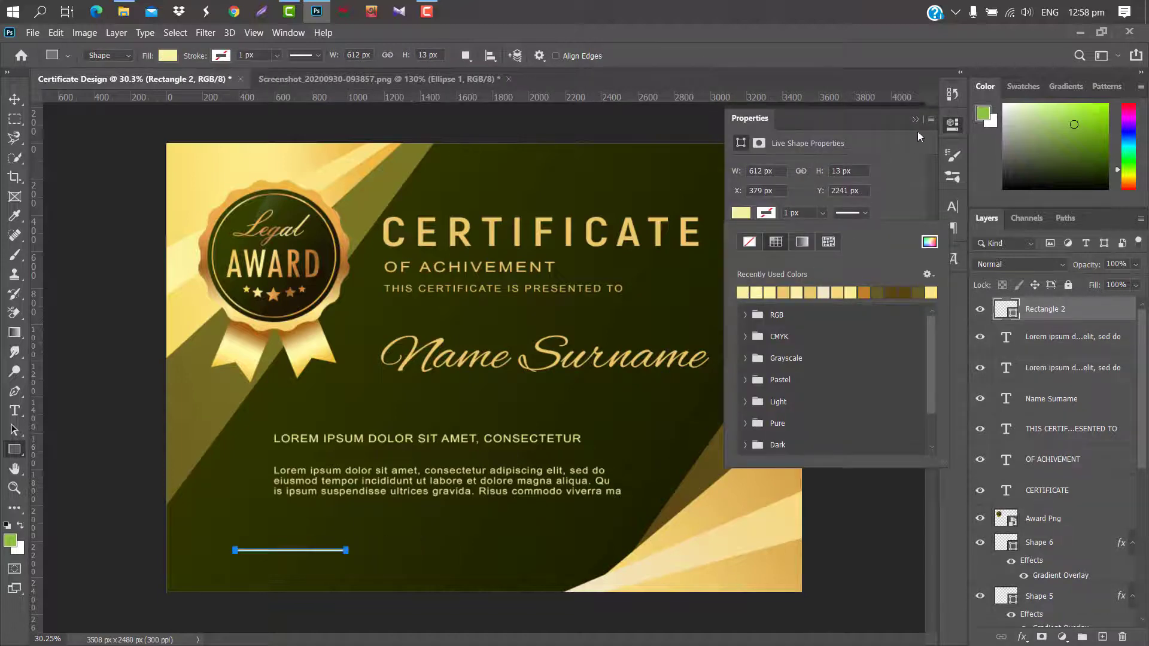
left_click(952, 124)
left_click(14, 99)
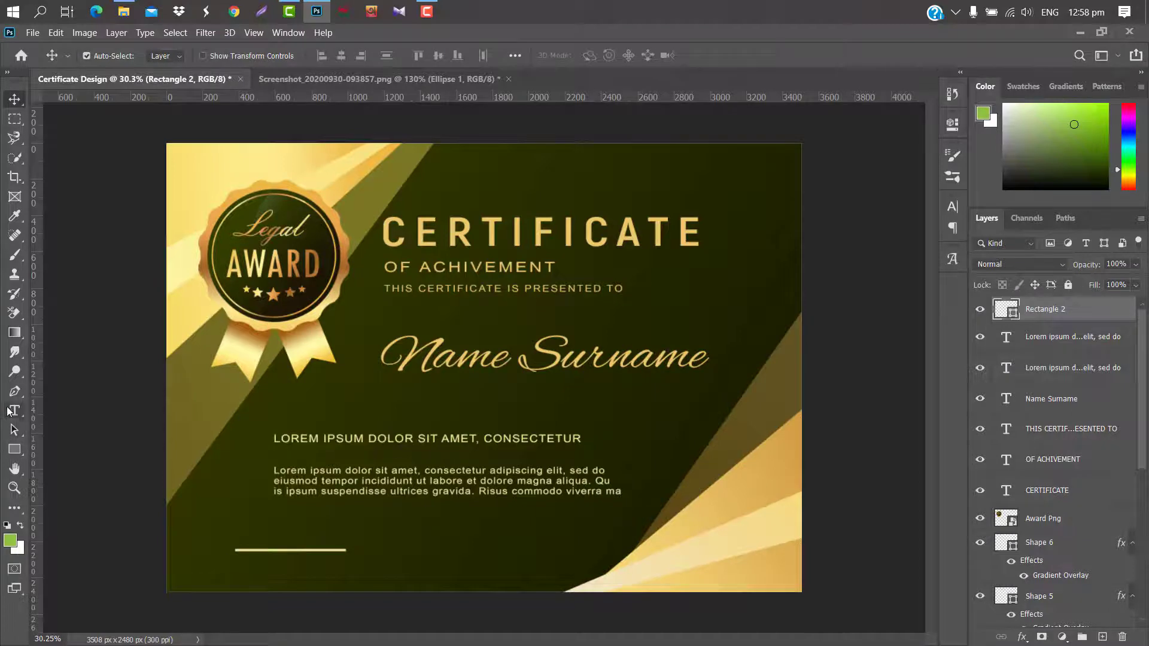
Add a DATE label beneath the bar and nudge it right.
left_click(13, 411)
left_click(248, 565)
type("DATE")
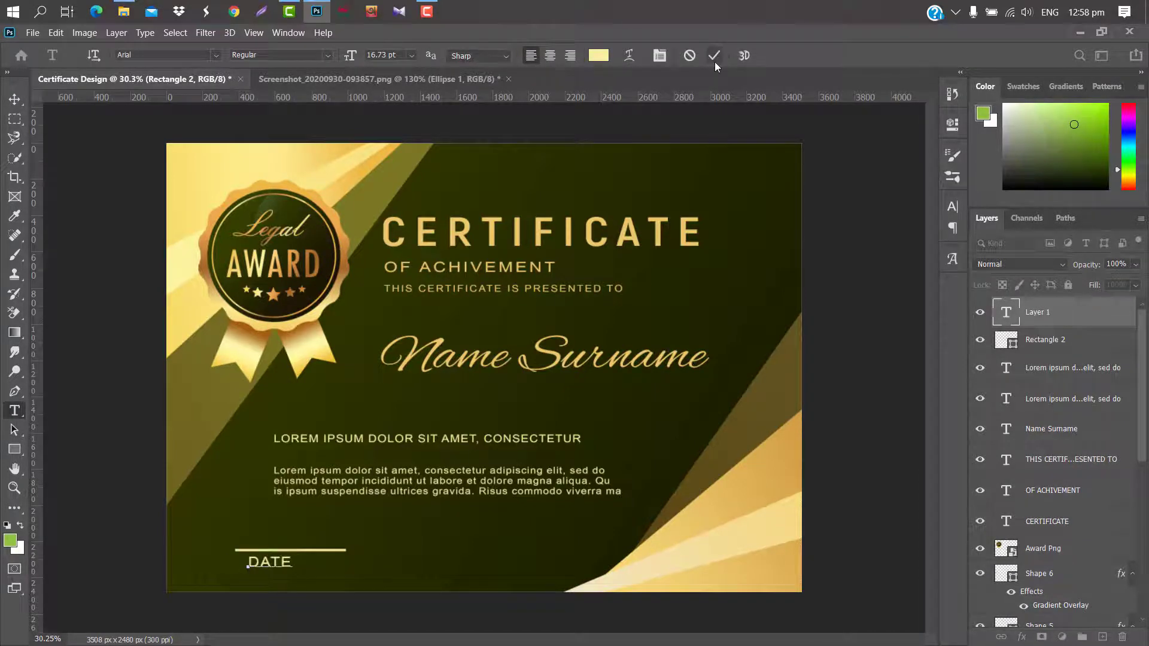
left_click(714, 57)
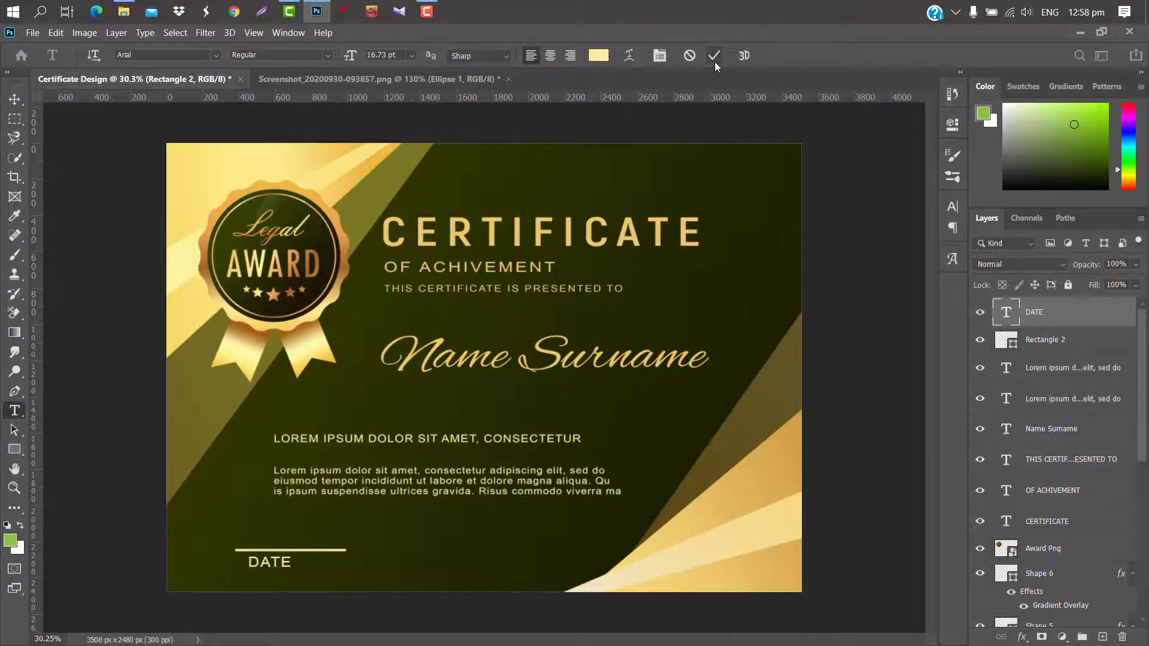
key("v")
key("shift+Right")
key("shift+Right")
key("shift+Right")
key("shift+Right")
key("shift+Right")
key("shift+Right")
key("shift+Right")
key("shift+Right")
key("ctrl+t")
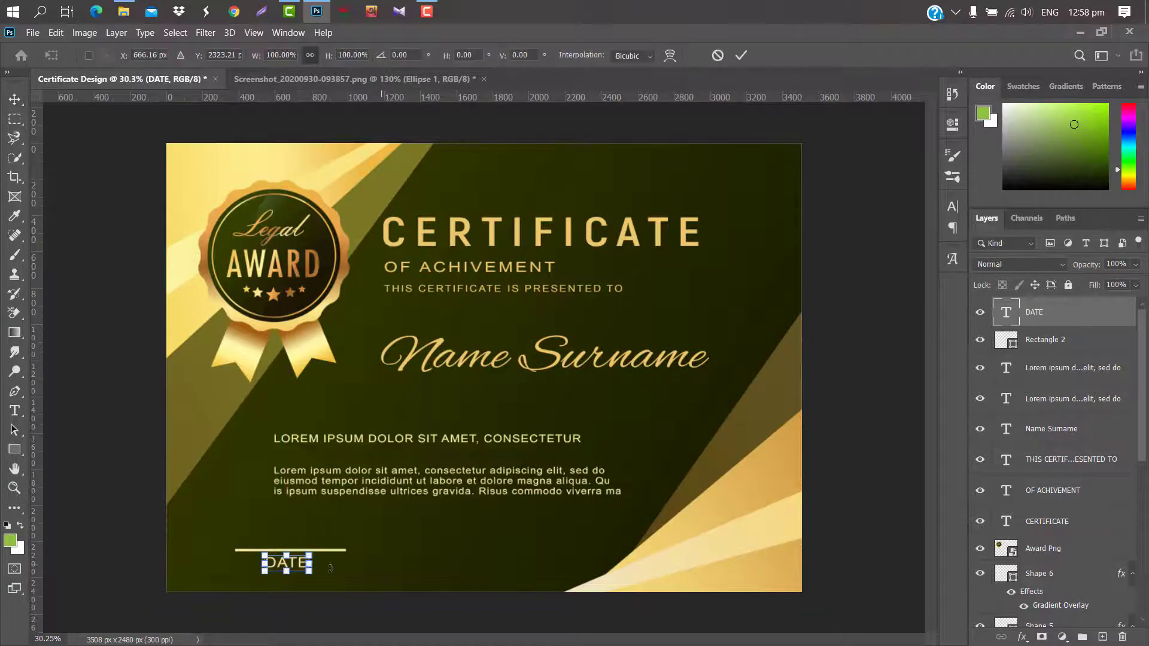
key("Return")
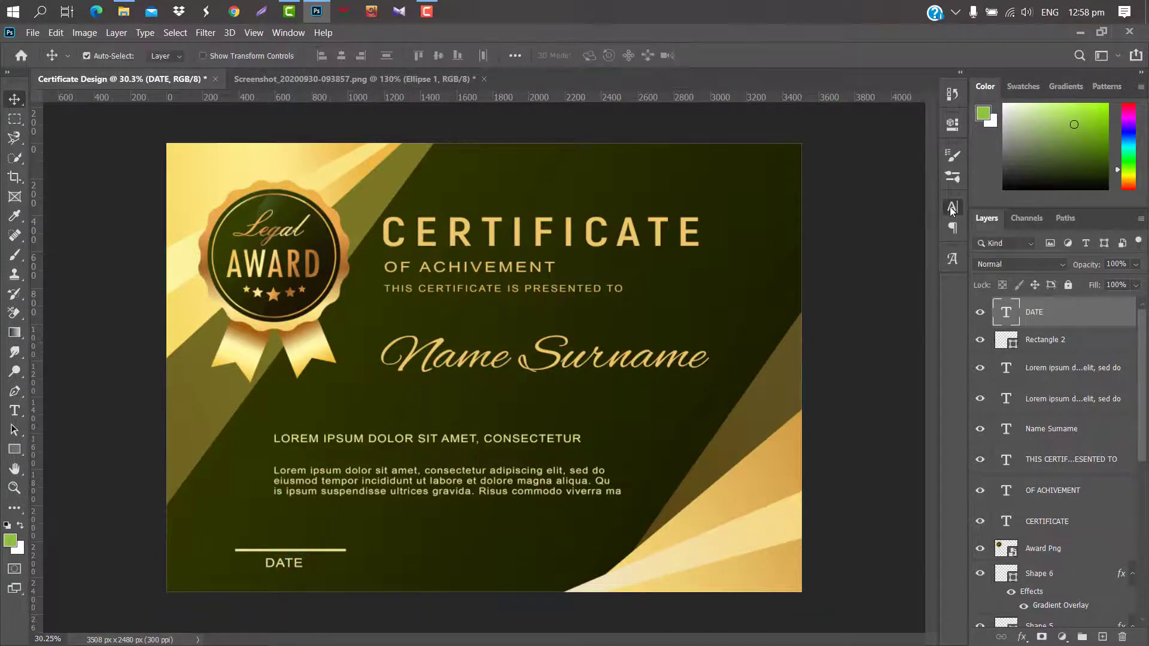
Widen the DATE tracking to 120 and select it together with Rectangle 2.
left_click(951, 206)
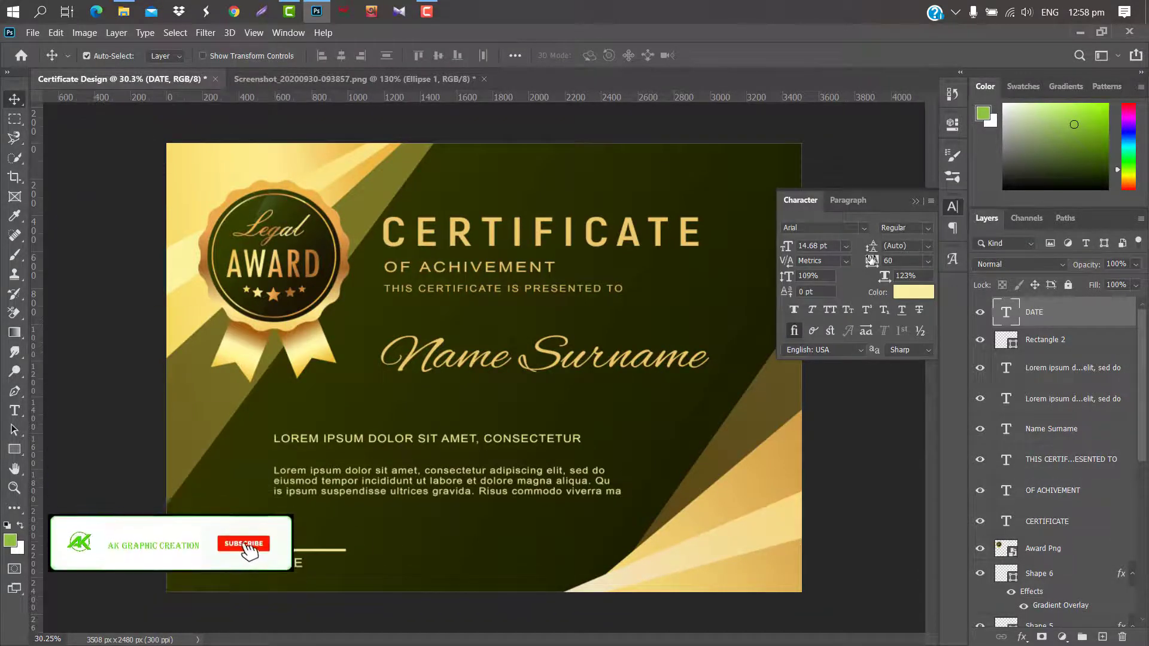
left_click_drag(867, 261, 873, 261)
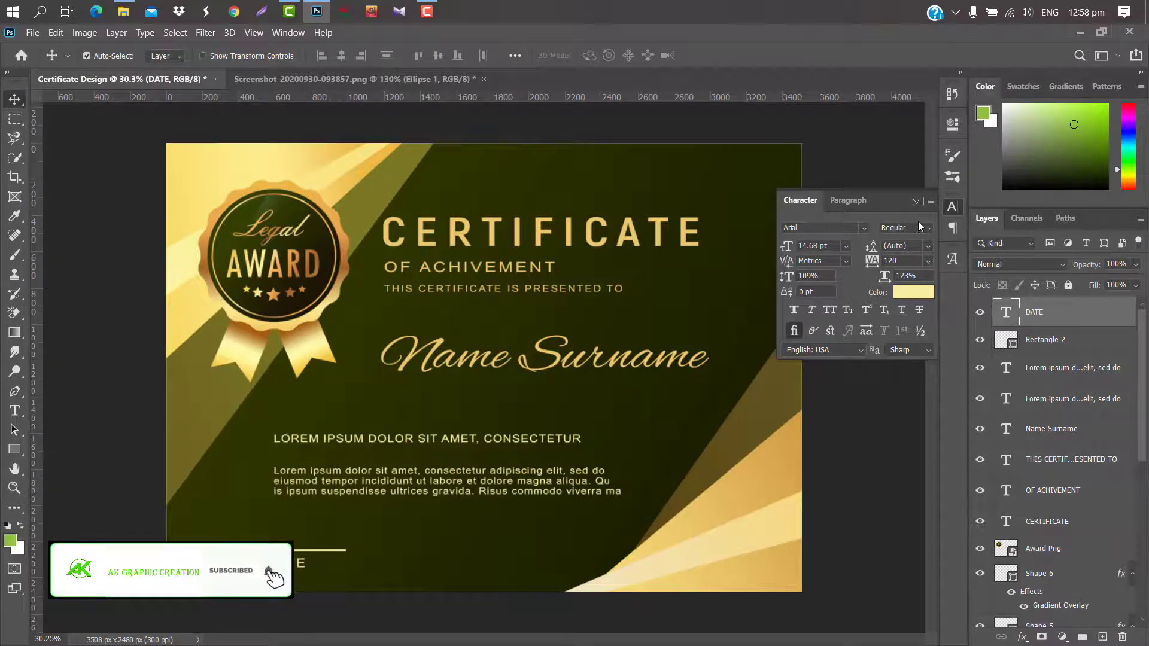
left_click(1045, 339)
left_click(1057, 313, "ctrl")
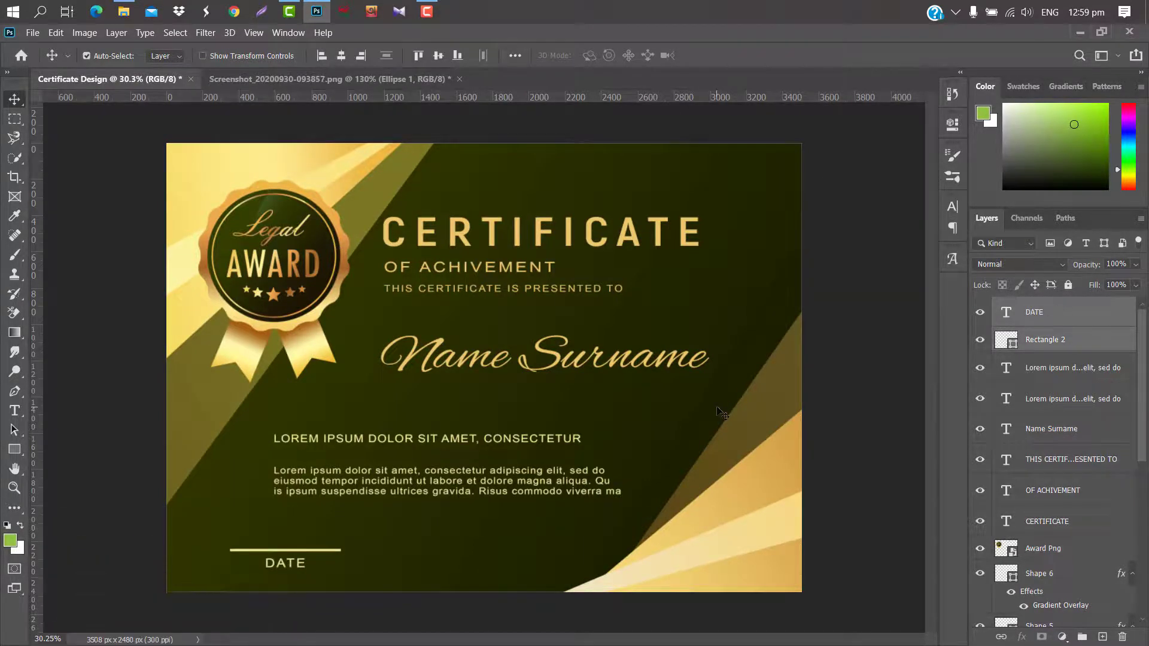
Duplicate the DATE label and its line and move the copies to the bottom-right.
key("Down")
key("Down")
key("Down")
key("Down")
key("Down")
key("Down")
key("Down")
key("Down")
key("Down")
key("Down")
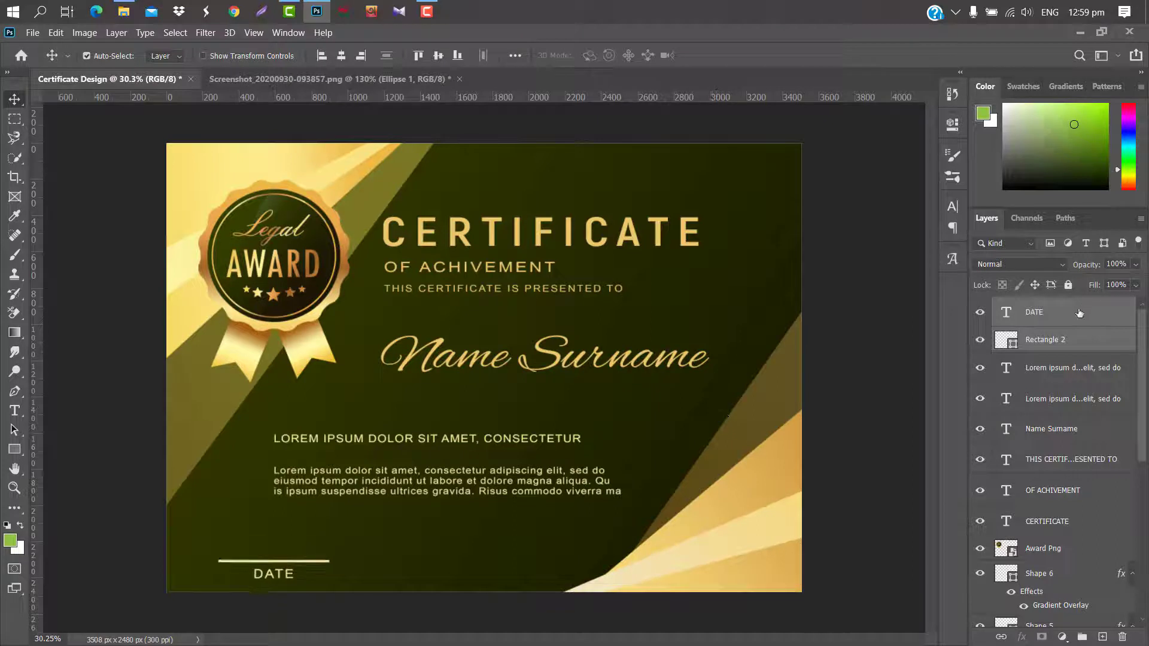
left_click_drag(1079, 320, 1102, 636)
key("ctrl+t")
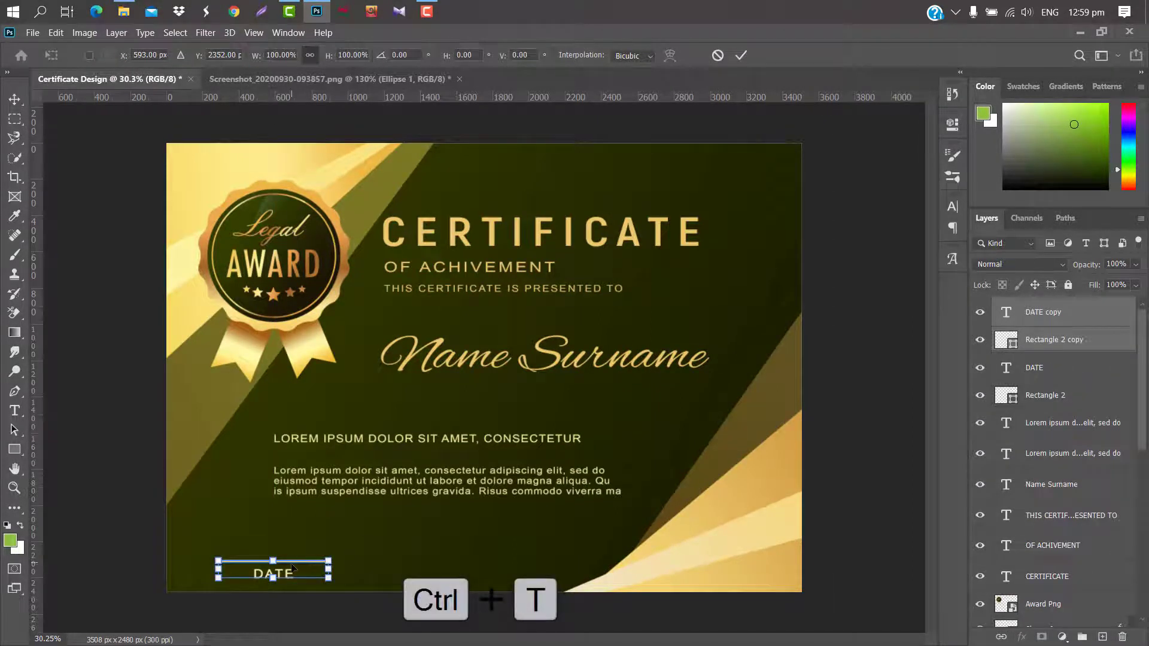
left_click_drag(293, 567, 788, 571)
left_click(741, 56)
Set the copied label's text colour to dark olive sampled from the design.
left_click(952, 206)
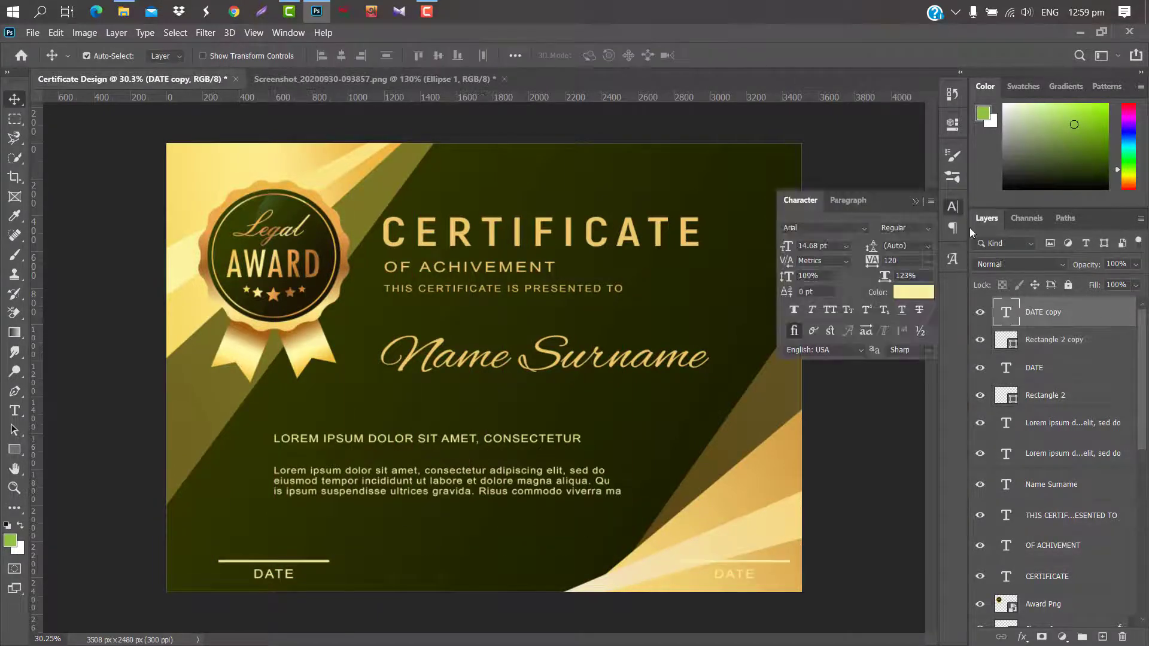
left_click(920, 296)
left_click(754, 328)
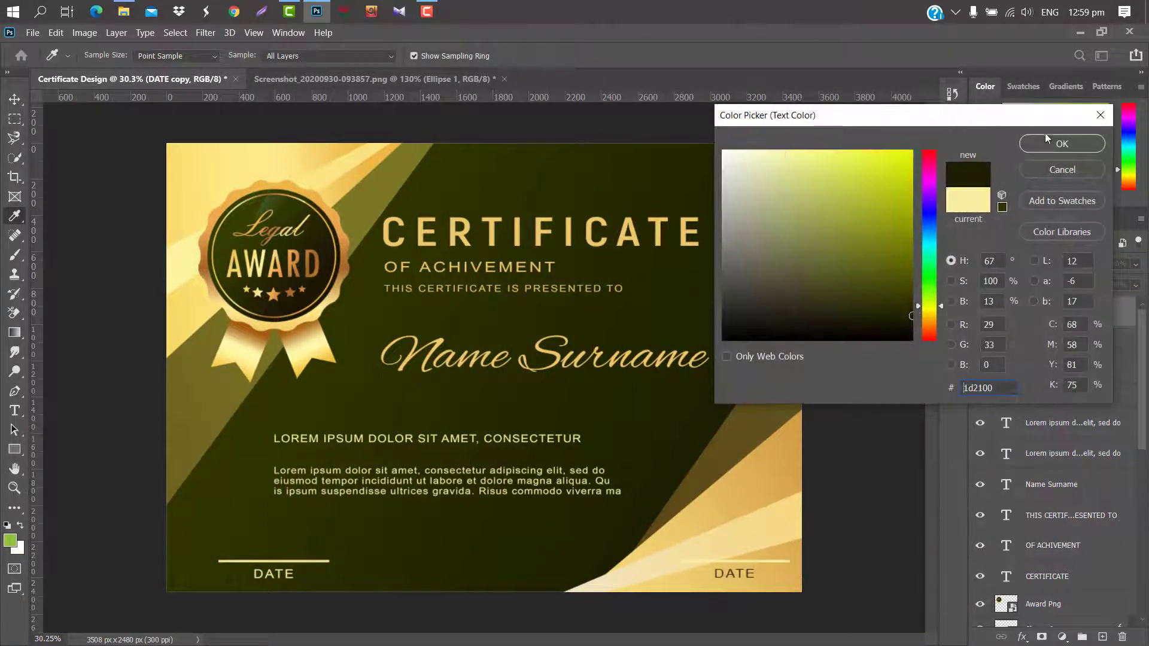
left_click(1046, 134)
left_click(914, 202)
Retype the copied label as SIGNATURE.
left_click(1108, 350)
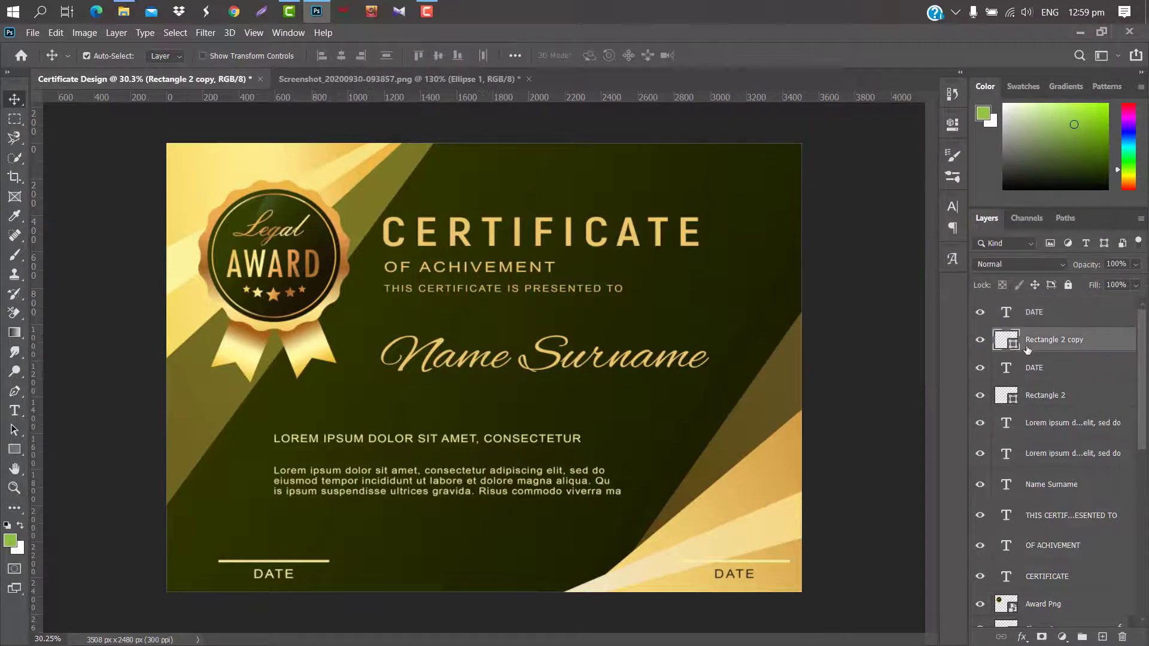
double_click(1006, 340)
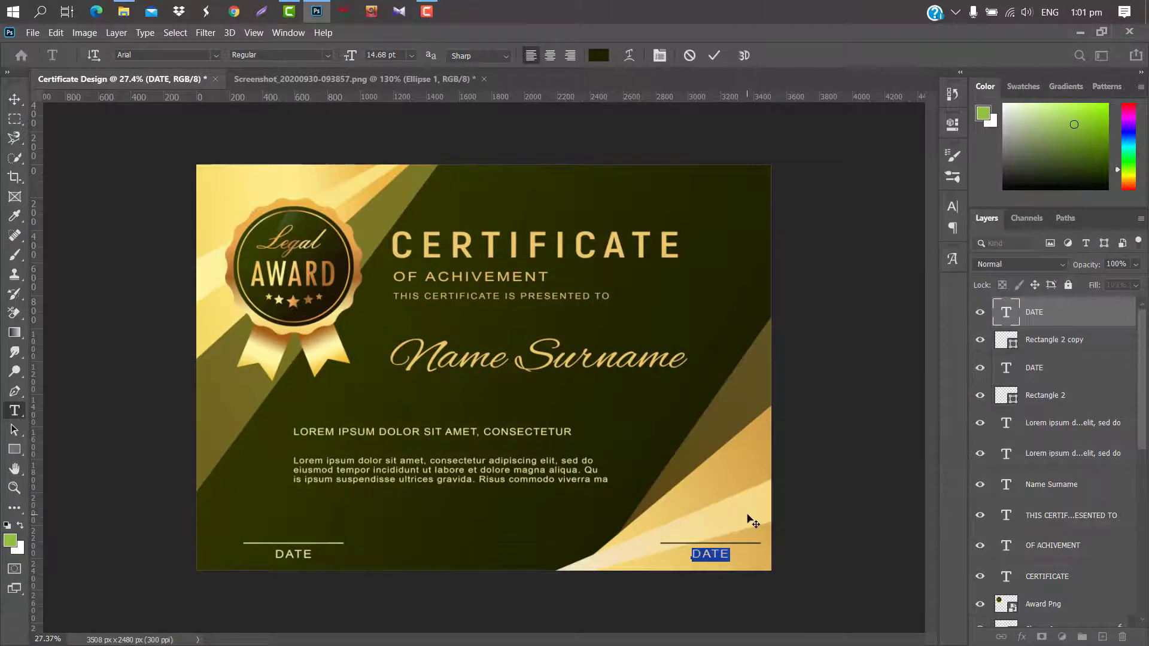
type("SIGNATUR")
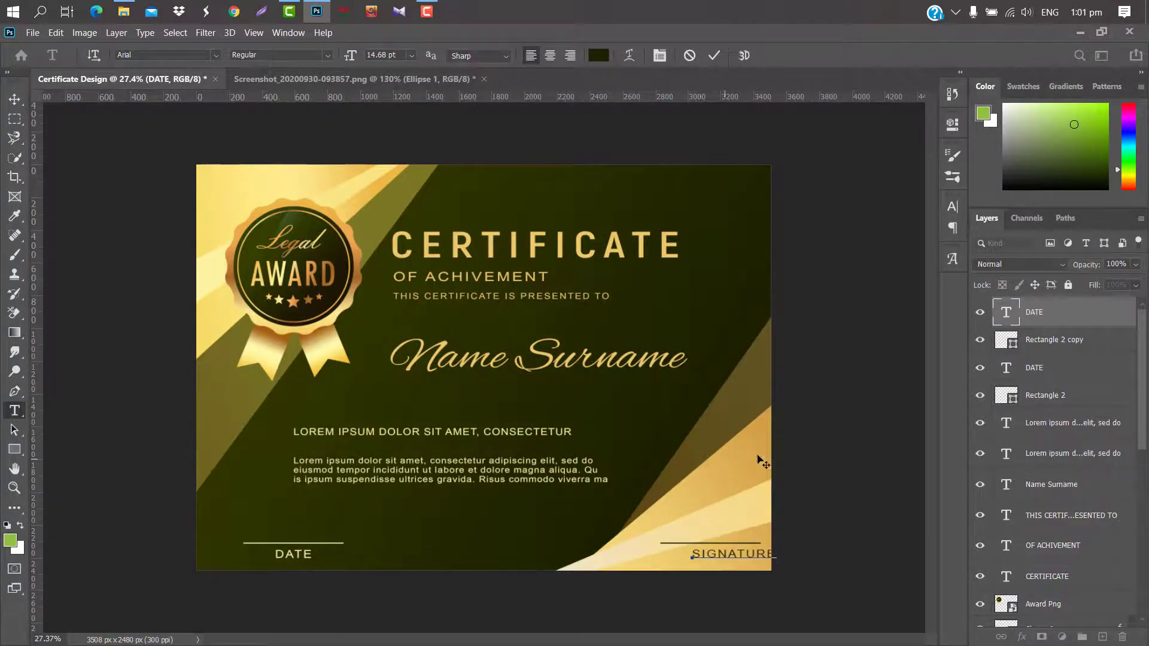
left_click(714, 62)
Centre SIGNATURE under its line, then nudge both label-and-line pairs left to align.
key("ctrl+t")
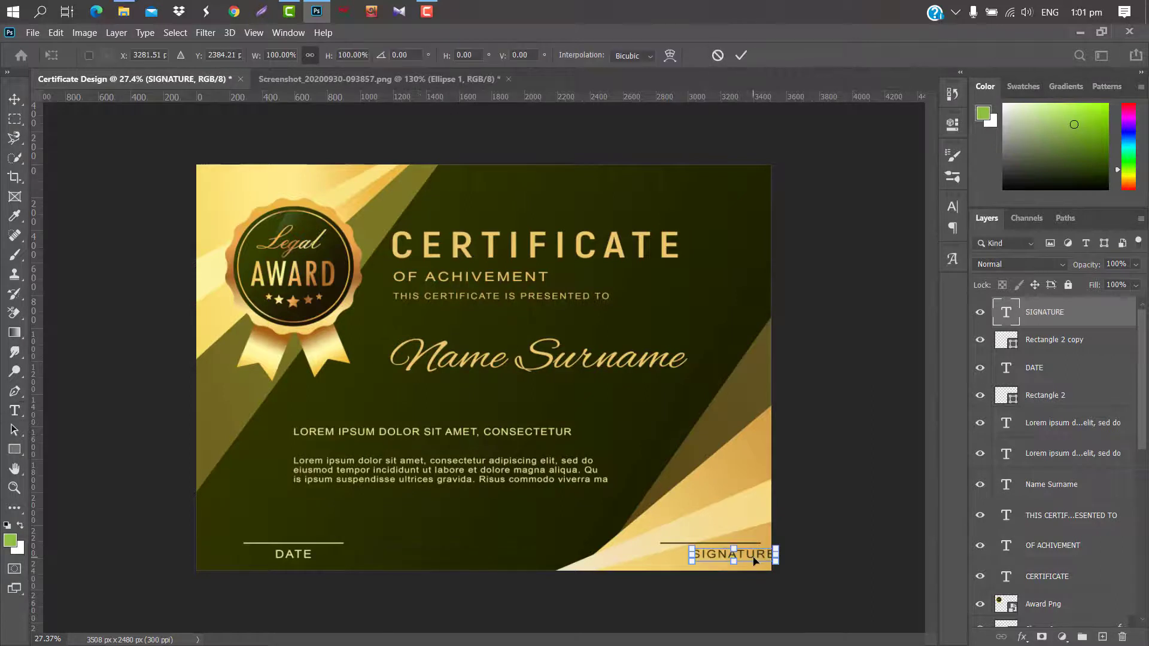
left_click_drag(751, 557, 727, 558)
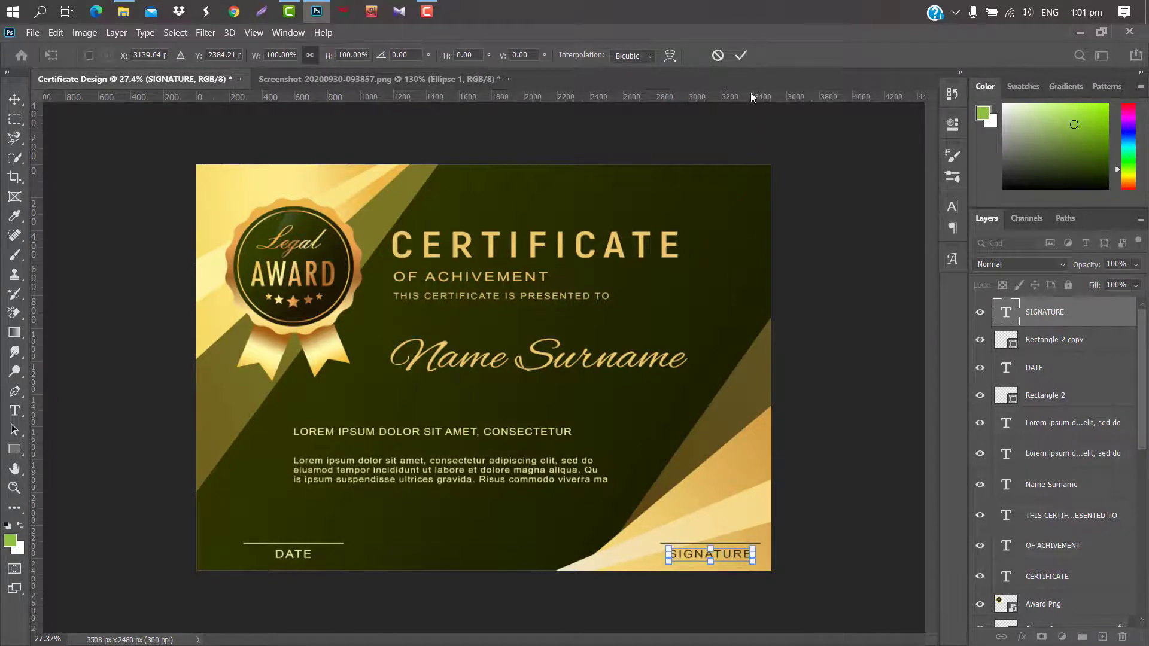
left_click(742, 56)
left_click(1074, 342, "shift")
key("shift+Left")
key("shift+Left")
key("shift+Left")
key("shift+Left")
key("shift+Left")
key("shift+Left")
key("shift+Left")
key("shift+Left")
key("shift+Left")
key("shift+Left")
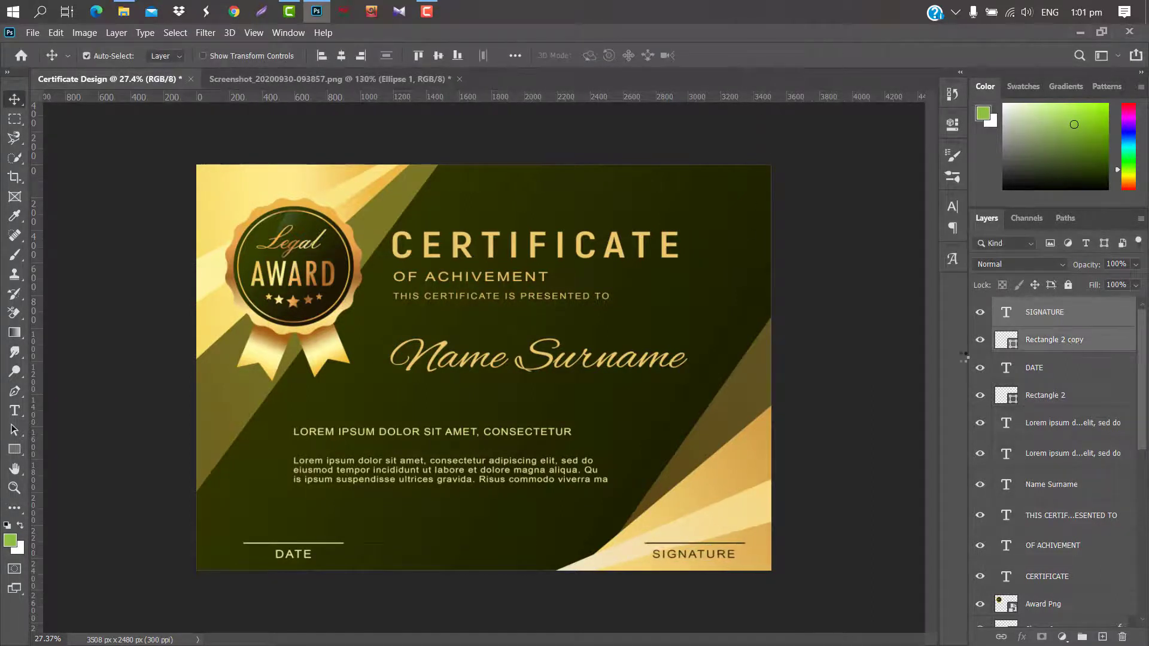
left_click(1103, 368)
left_click(1098, 398, "shift")
key("shift+Left")
key("shift+Left")
key("shift+Left")
key("shift+Left")
key("shift+Left")
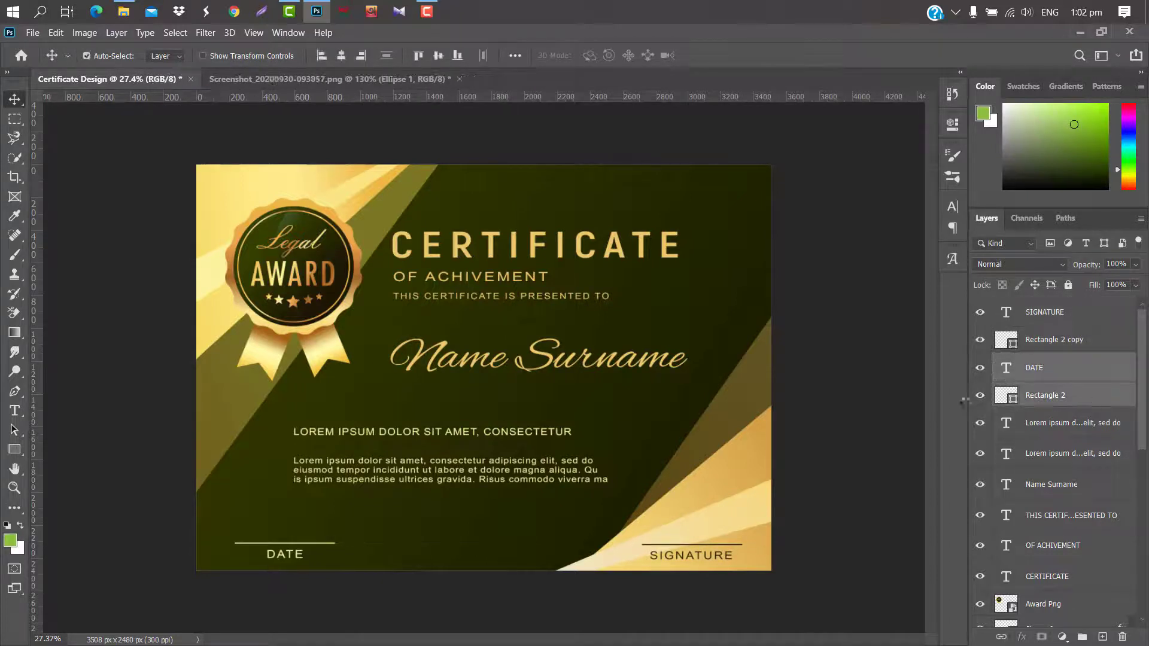
key("shift+Left")
key("shift+Left")
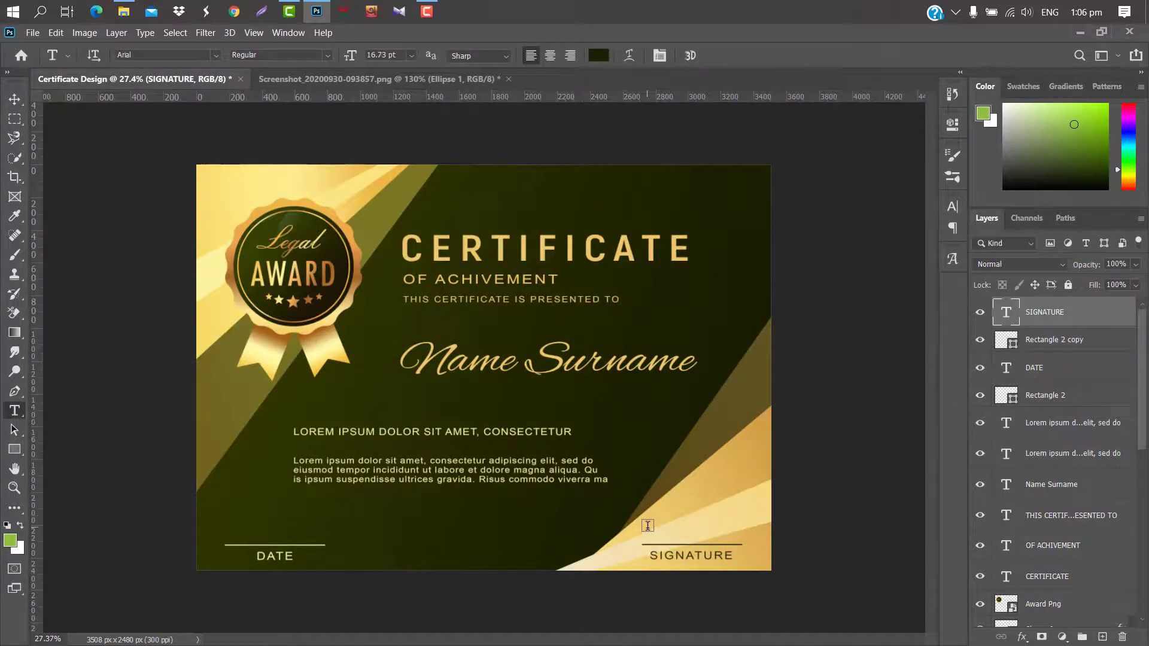
Type the signer's name just above the SIGNATURE line.
left_click(648, 526)
key("BackSpace")
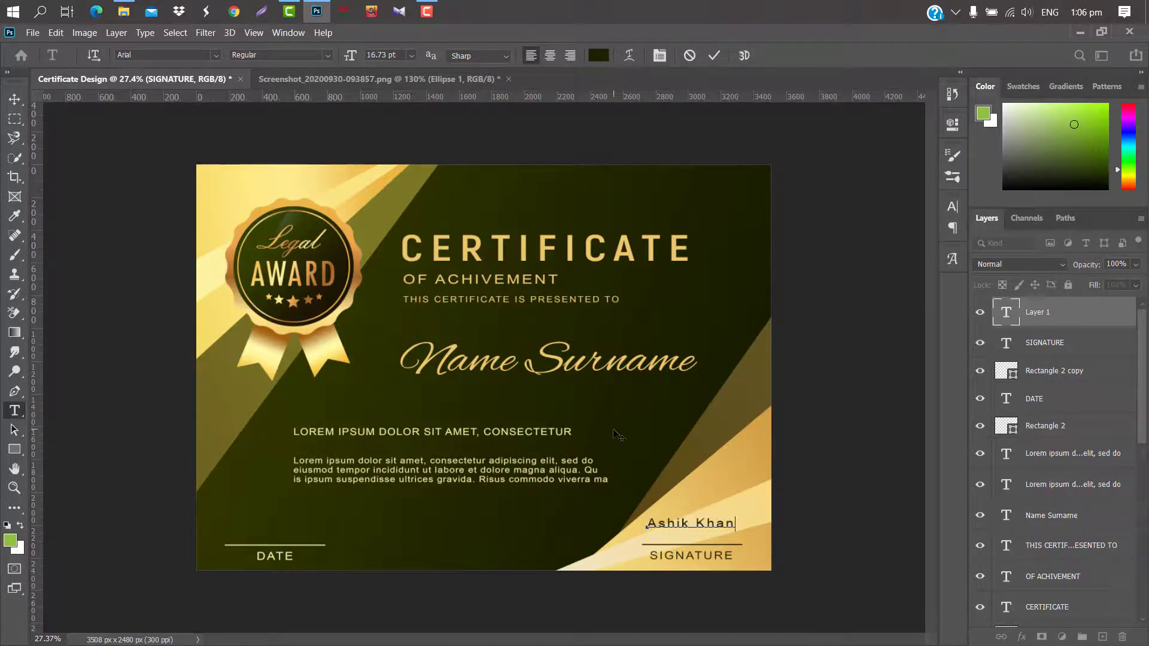
left_click(715, 56)
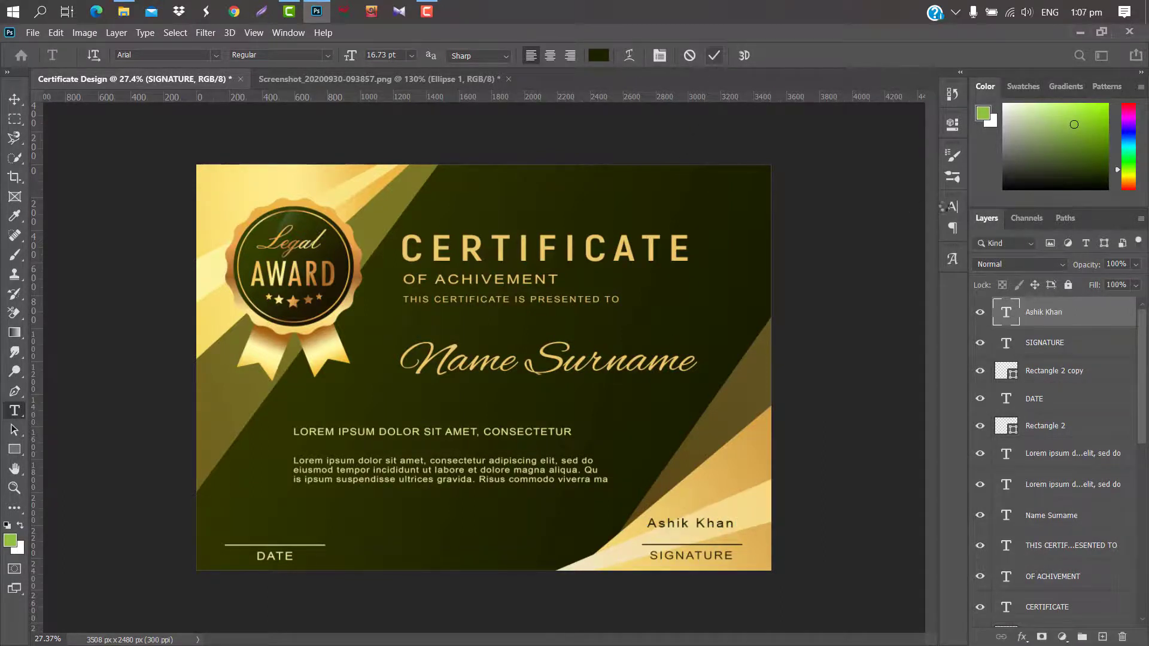
Give the name the Housttely Signature script font and scale it down to about 62%.
left_click(952, 207)
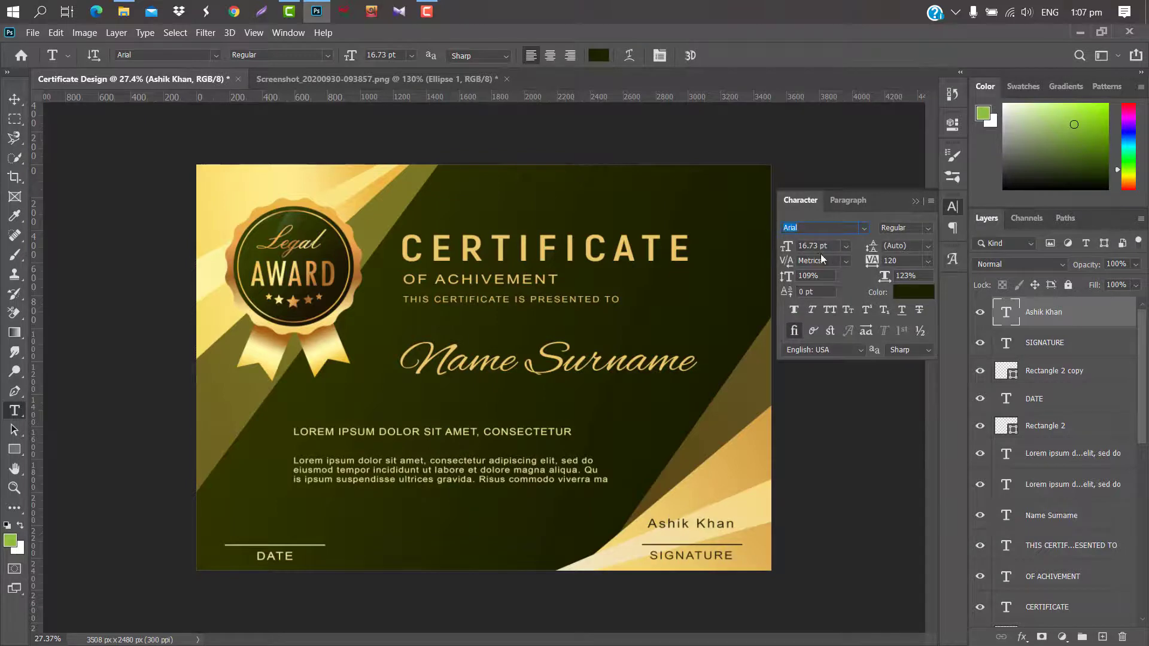
left_click(865, 228)
scroll(953, 522, "down", 20)
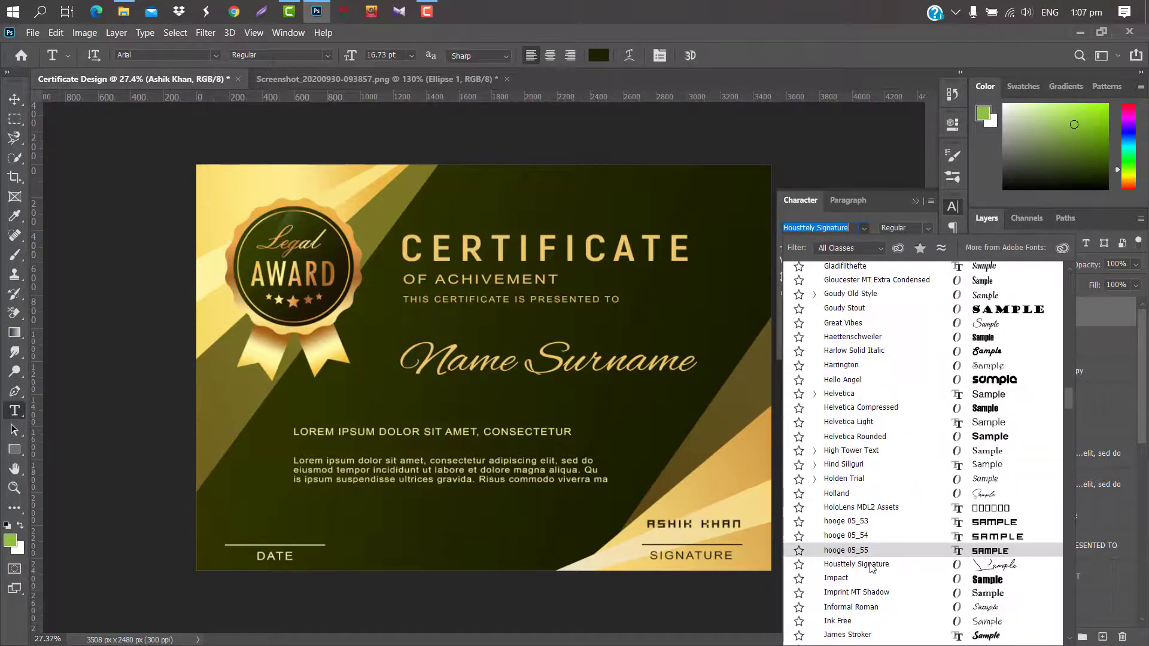
left_click(871, 565)
key("ctrl+t")
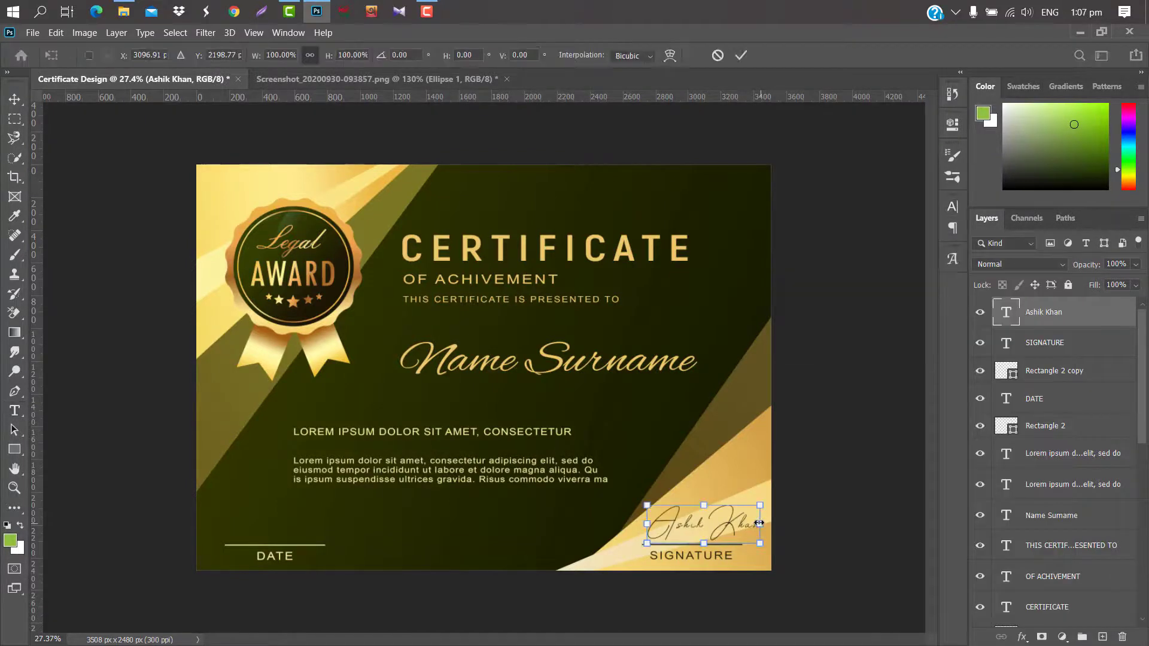
left_click_drag(759, 523, 726, 532)
left_click(741, 55)
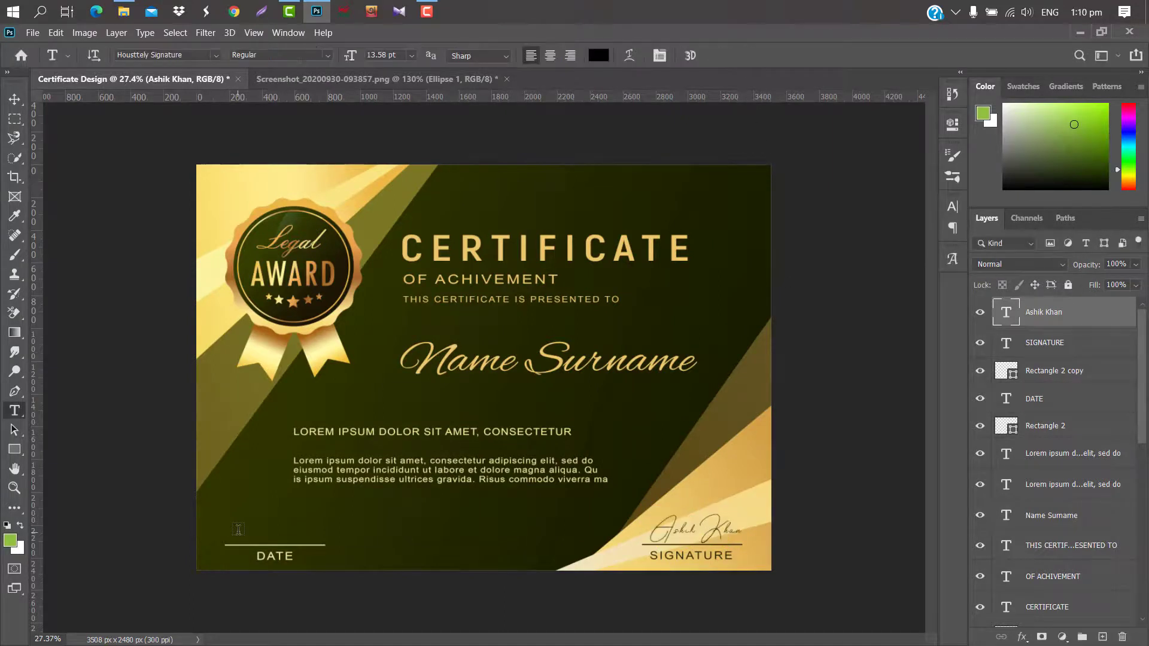
Type the date 12/10/2020 above the DATE line.
left_click(239, 530)
type("1244")
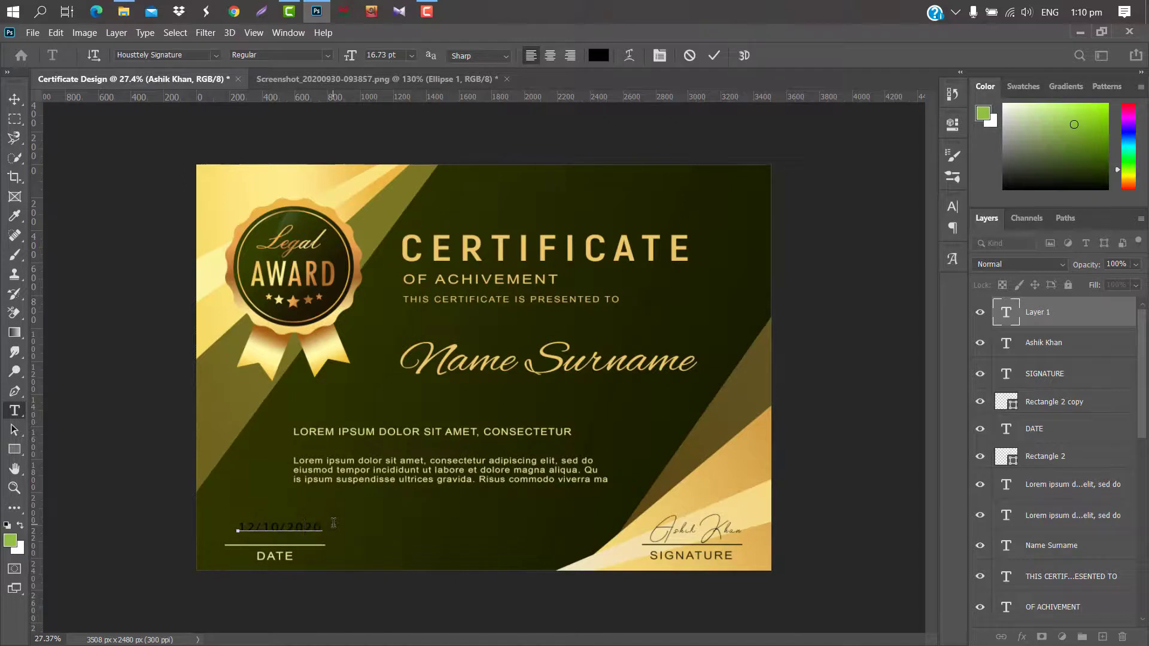
left_click(717, 56)
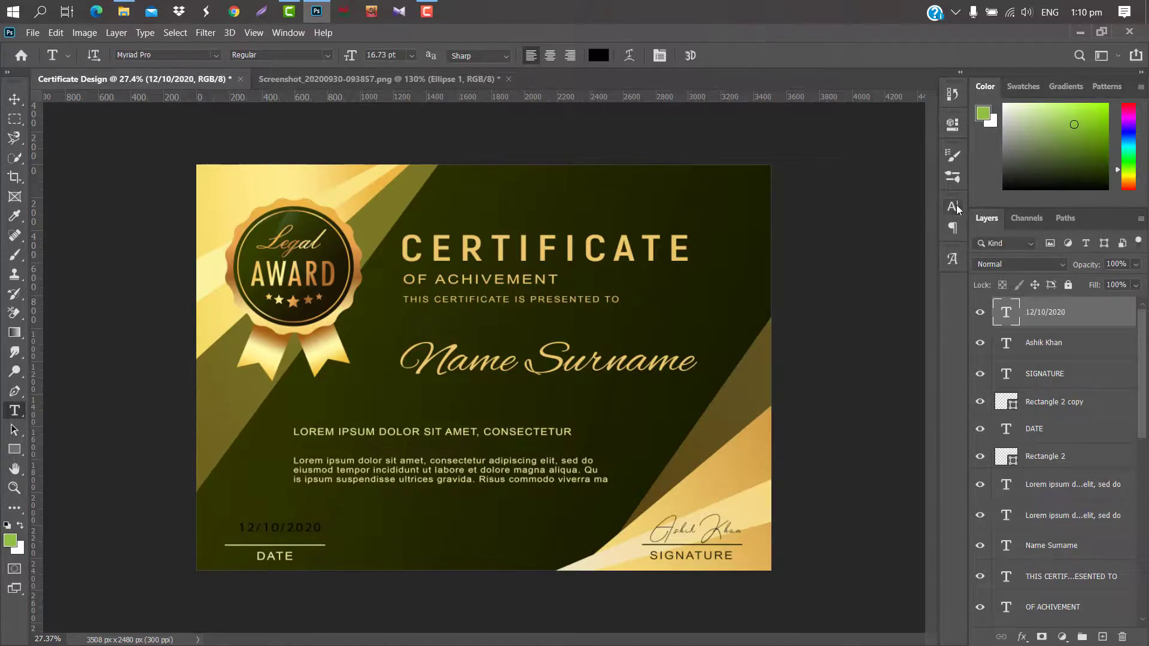
Colour the date pale yellow f9efa3 and set its font to Aspire DemiBold.
left_click(953, 207)
left_click(913, 291)
left_click(788, 155)
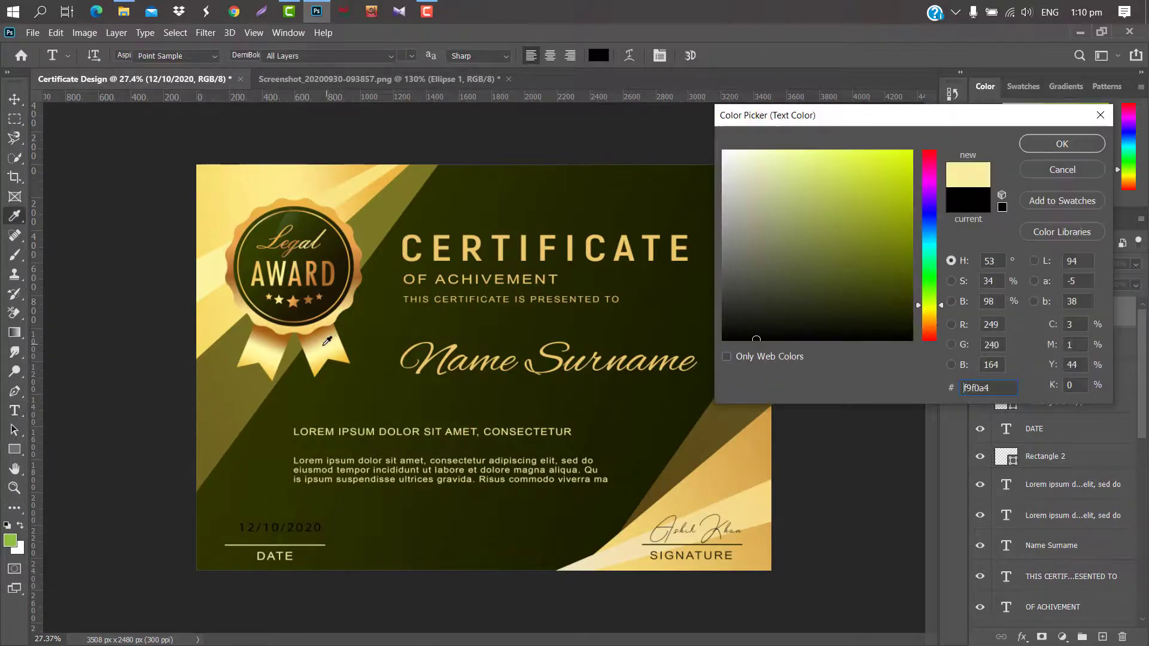
left_click(1044, 141)
left_click(863, 227)
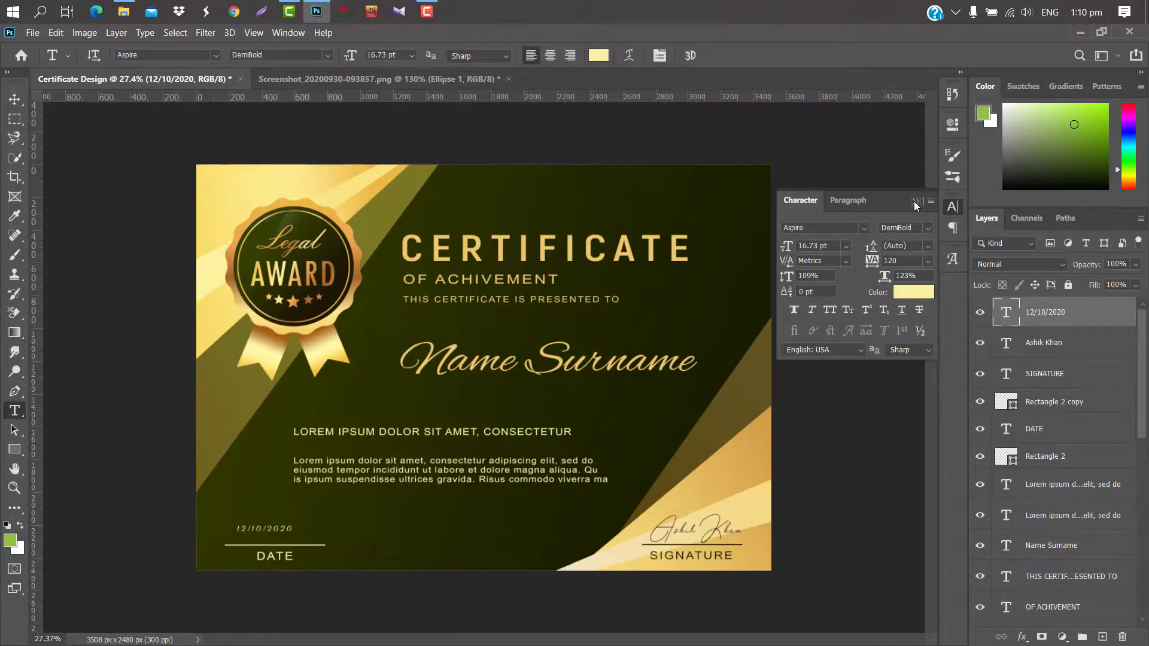
left_click(915, 201)
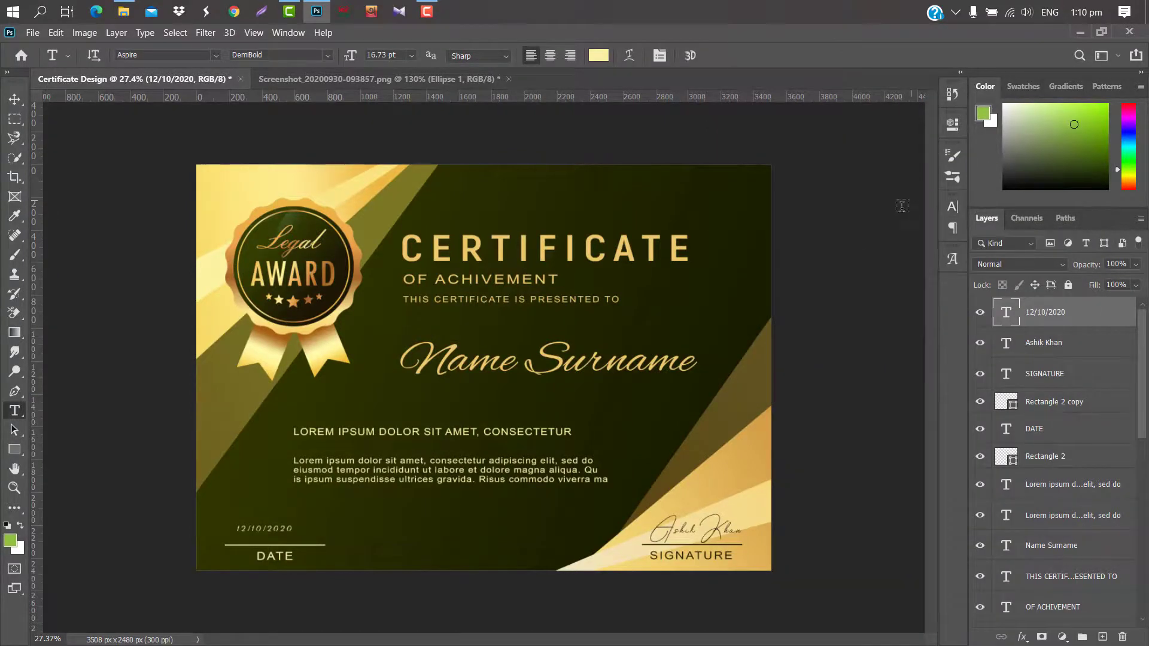